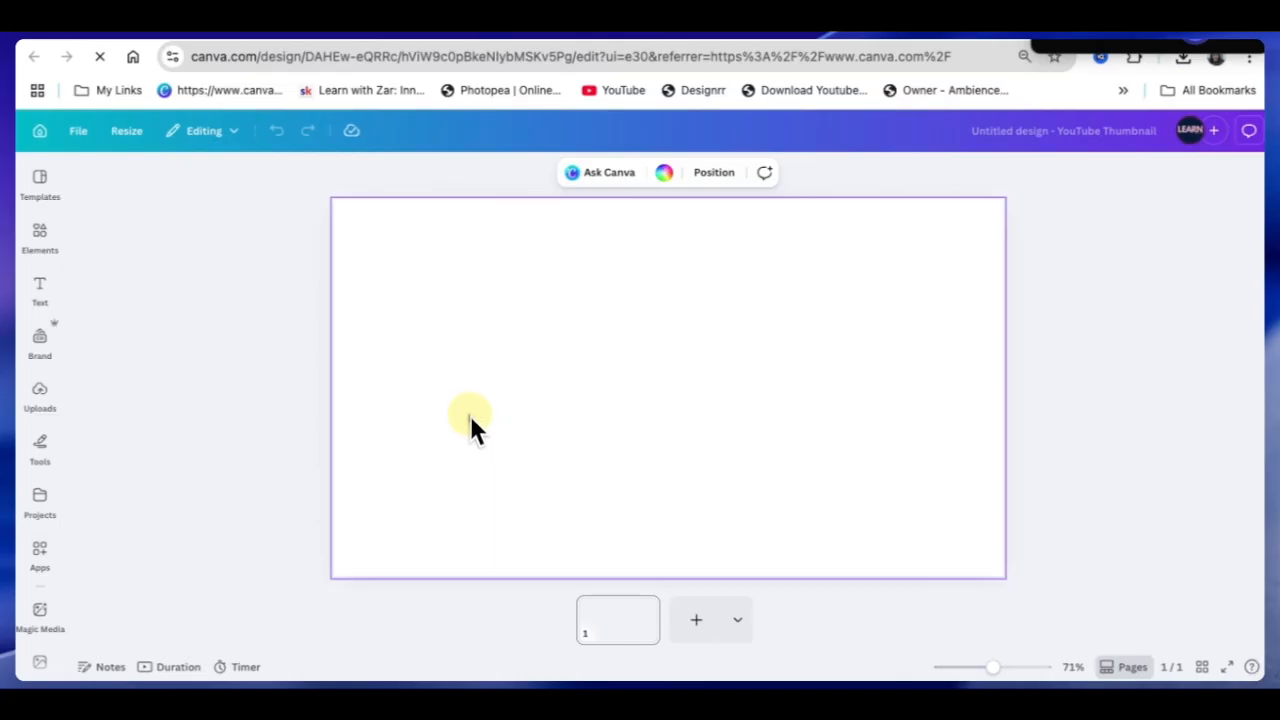
Step: Add a text box to the blank page and enlarge its text to about size 73.8
key(t)
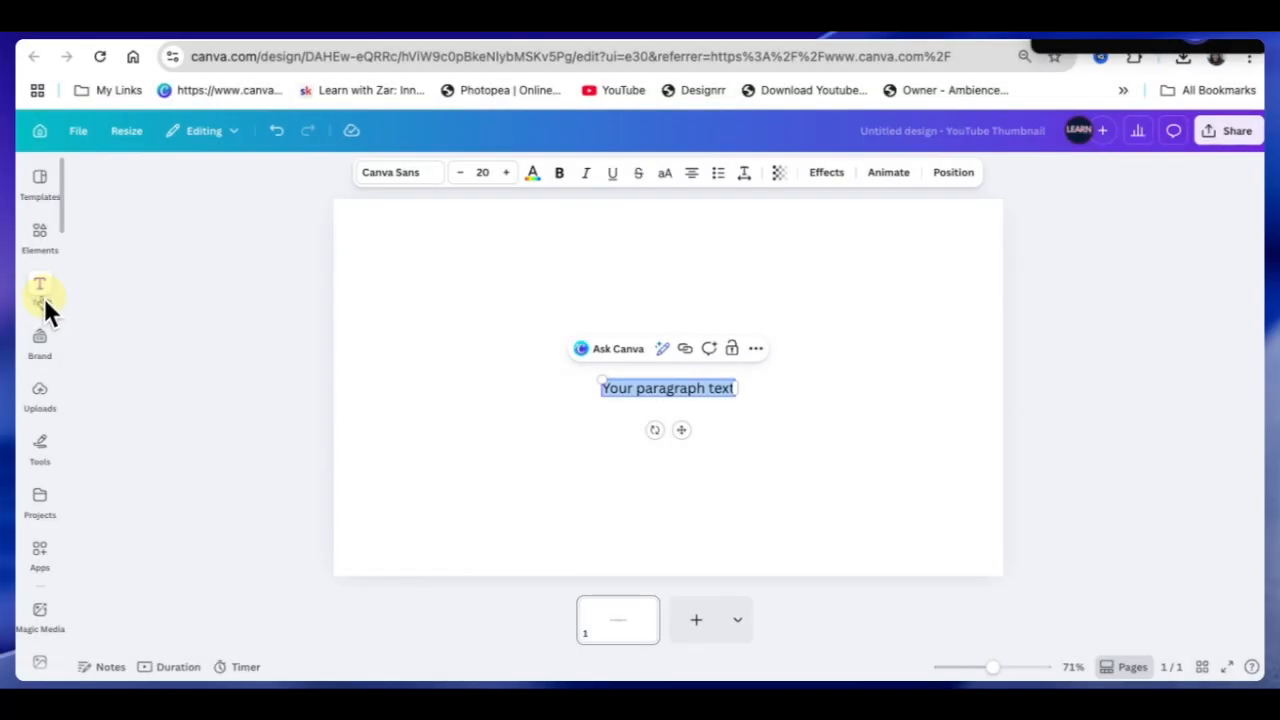
click(44, 298)
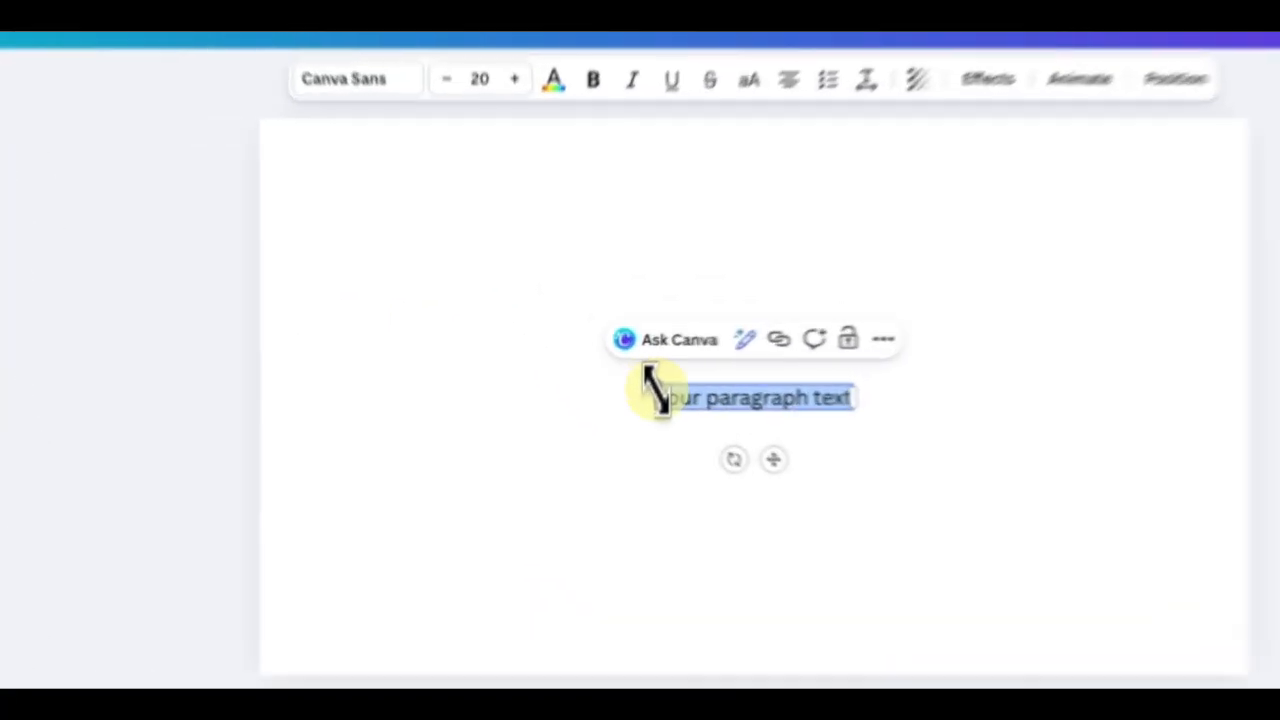
drag(655, 390, 320, 335)
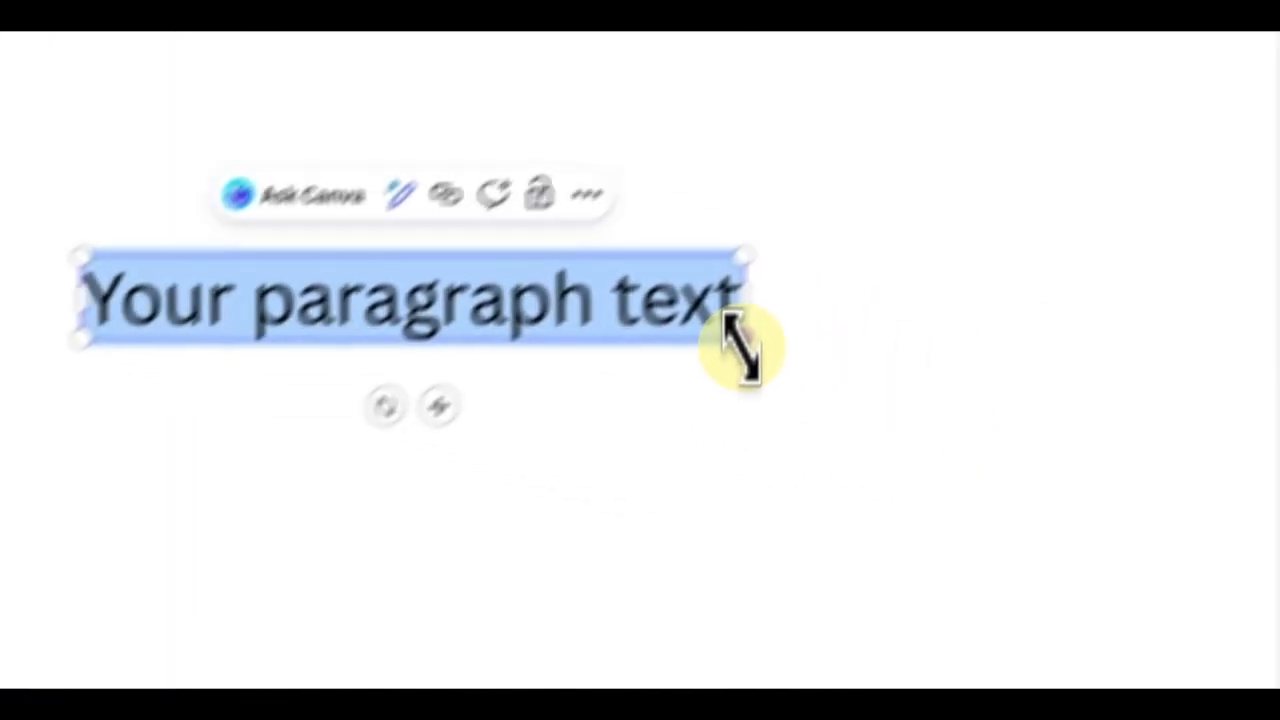
drag(980, 423, 1275, 625)
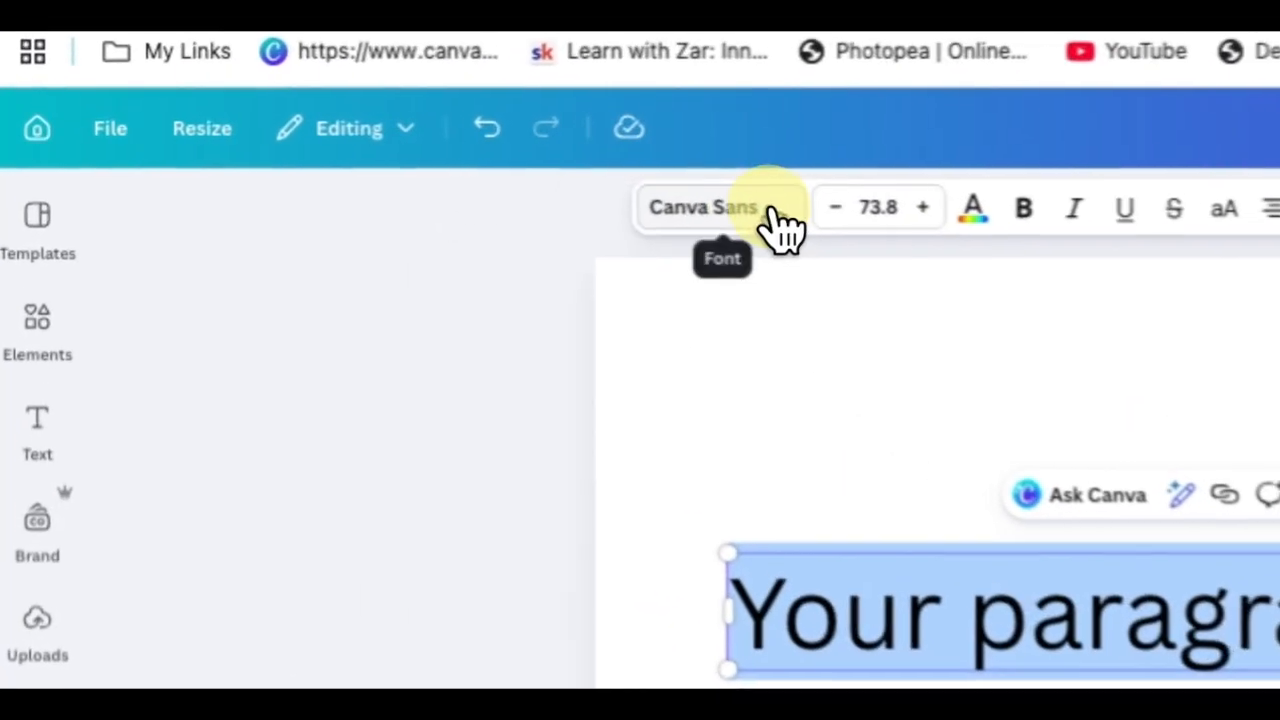
Step: Set the text's font to Fredoka from the recently used fonts
click(422, 174)
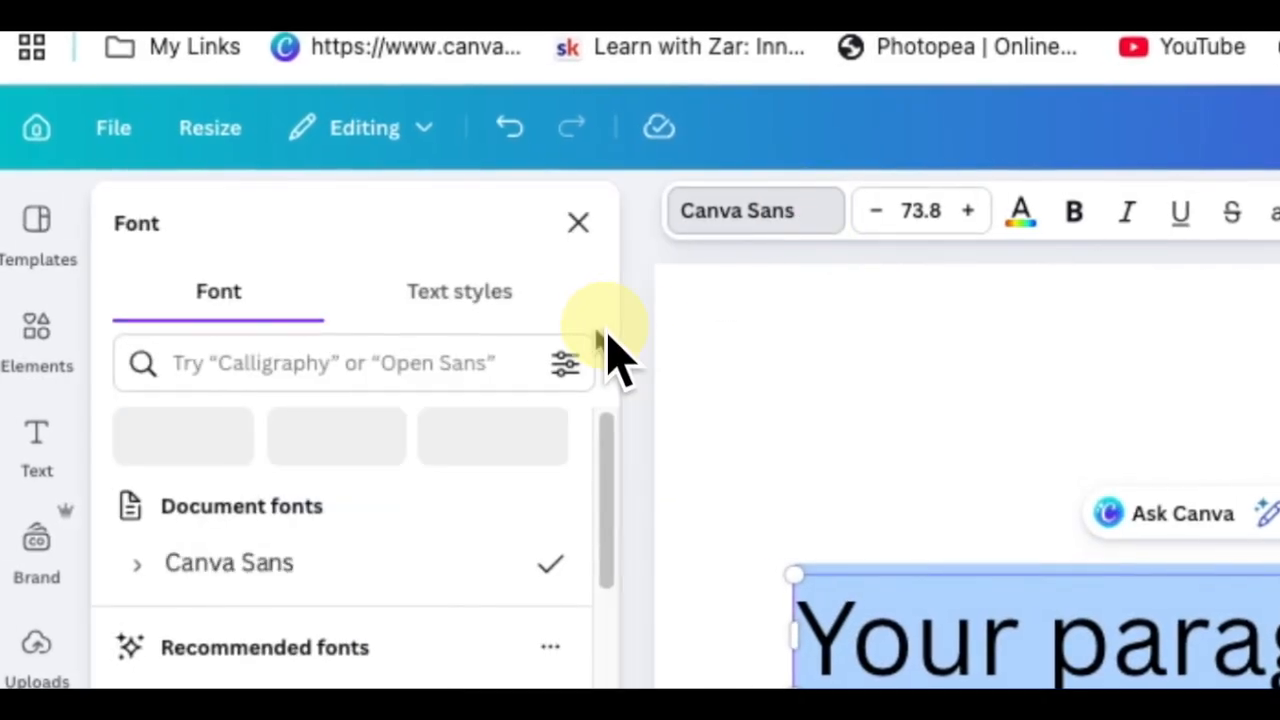
scroll(400, 380, down, 10)
click(378, 358)
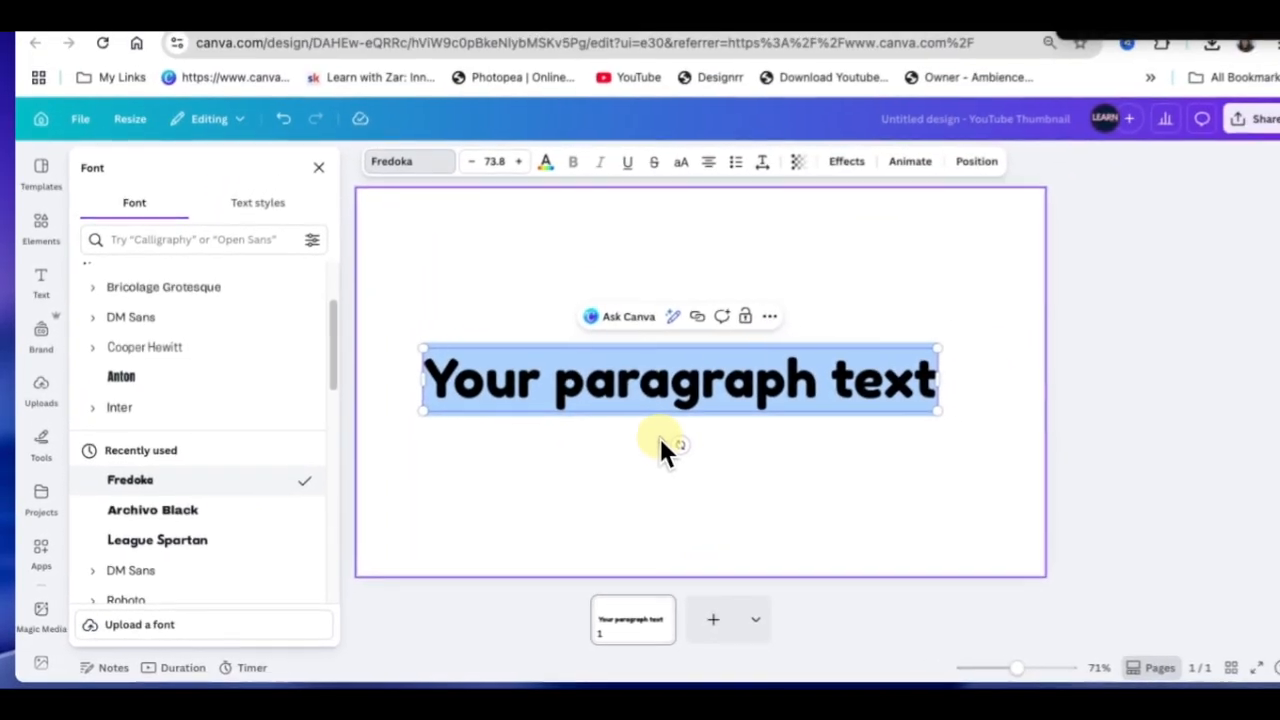
Step: Replace the placeholder text with "KG" and enlarge it to about size 308 in the middle of the page
text(KG)
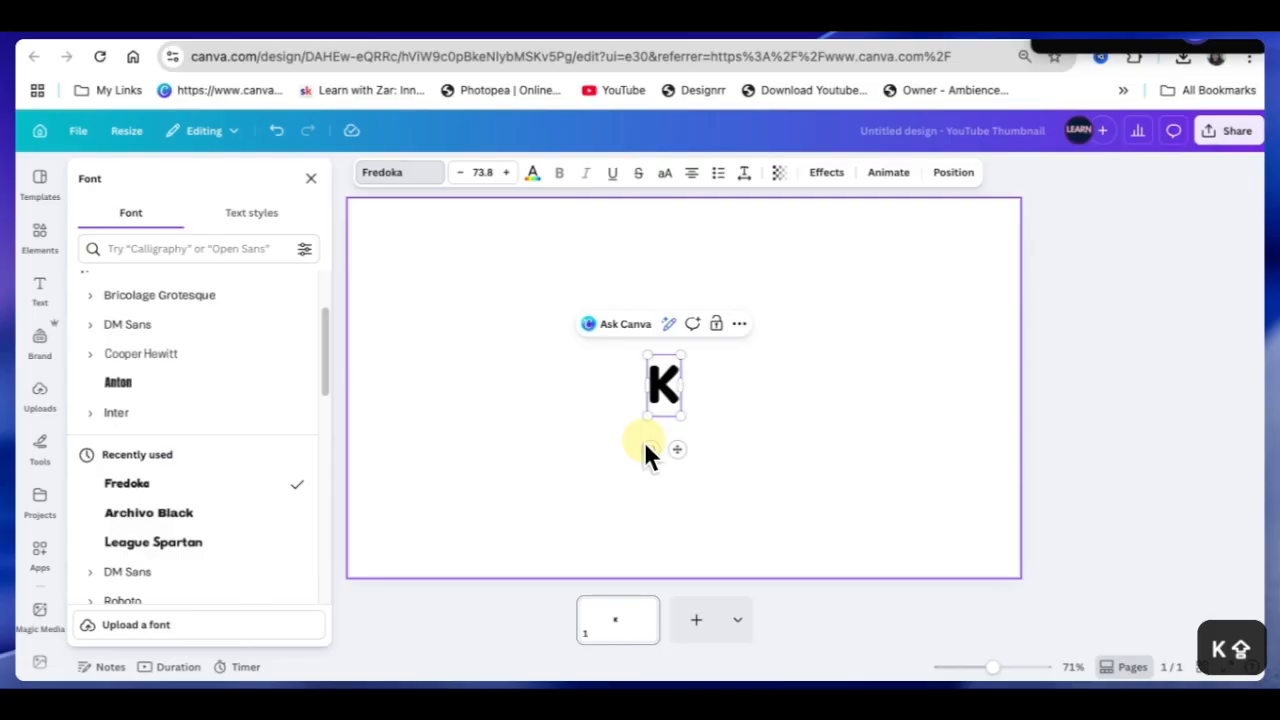
drag(630, 356, 395, 323)
click(808, 410)
drag(674, 389, 795, 512)
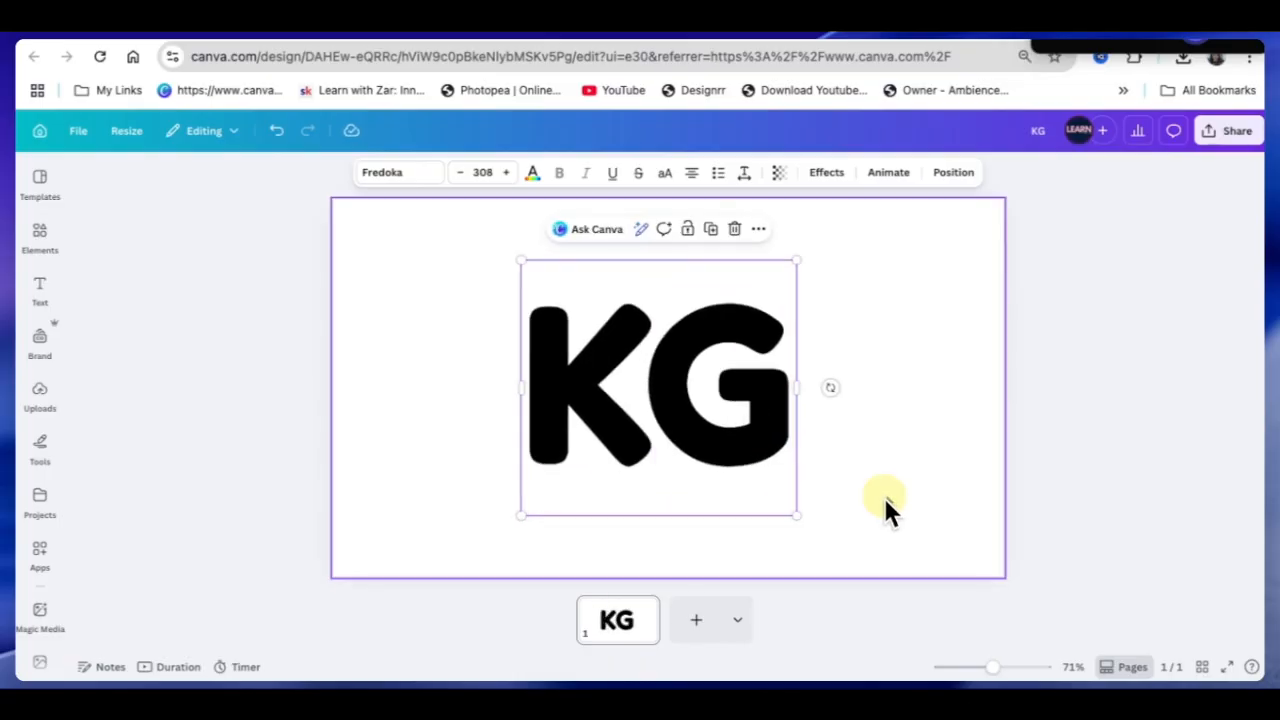
click(858, 490)
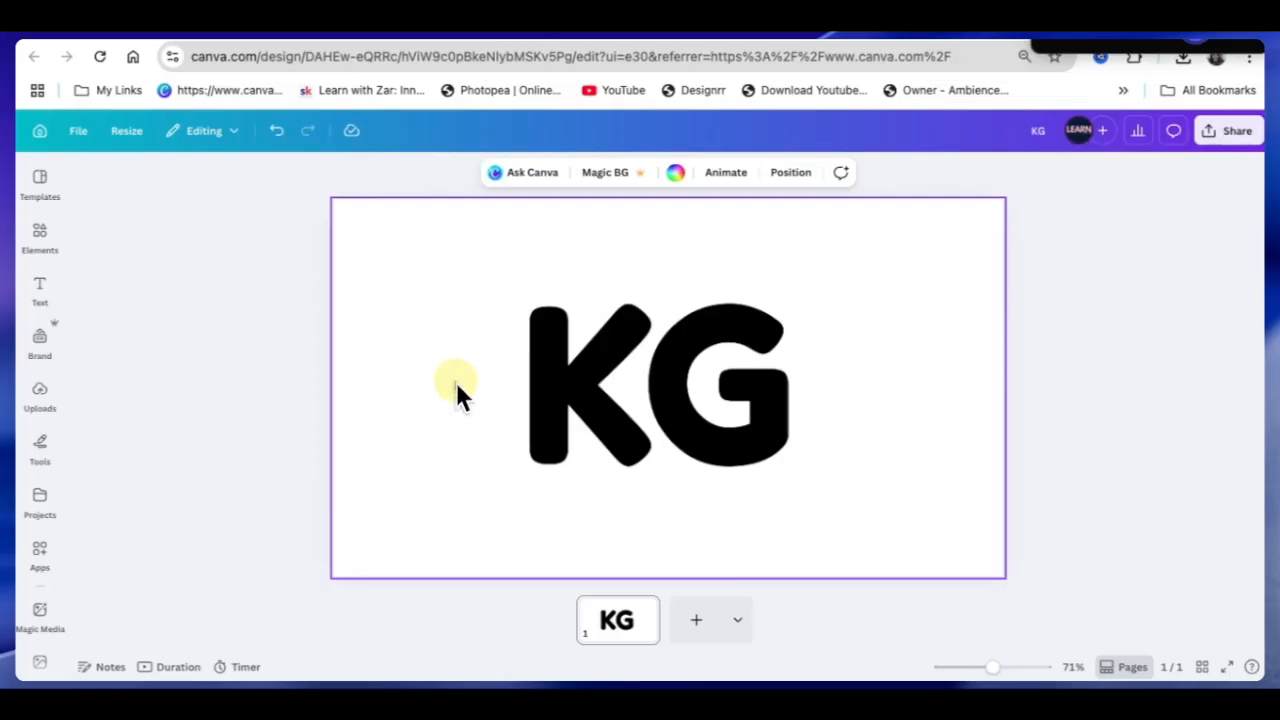
Step: Add a navy rectangle, enlarge and rotate it so its edge cuts diagonally across the letters and it covers the page's upper-left half
key(r)
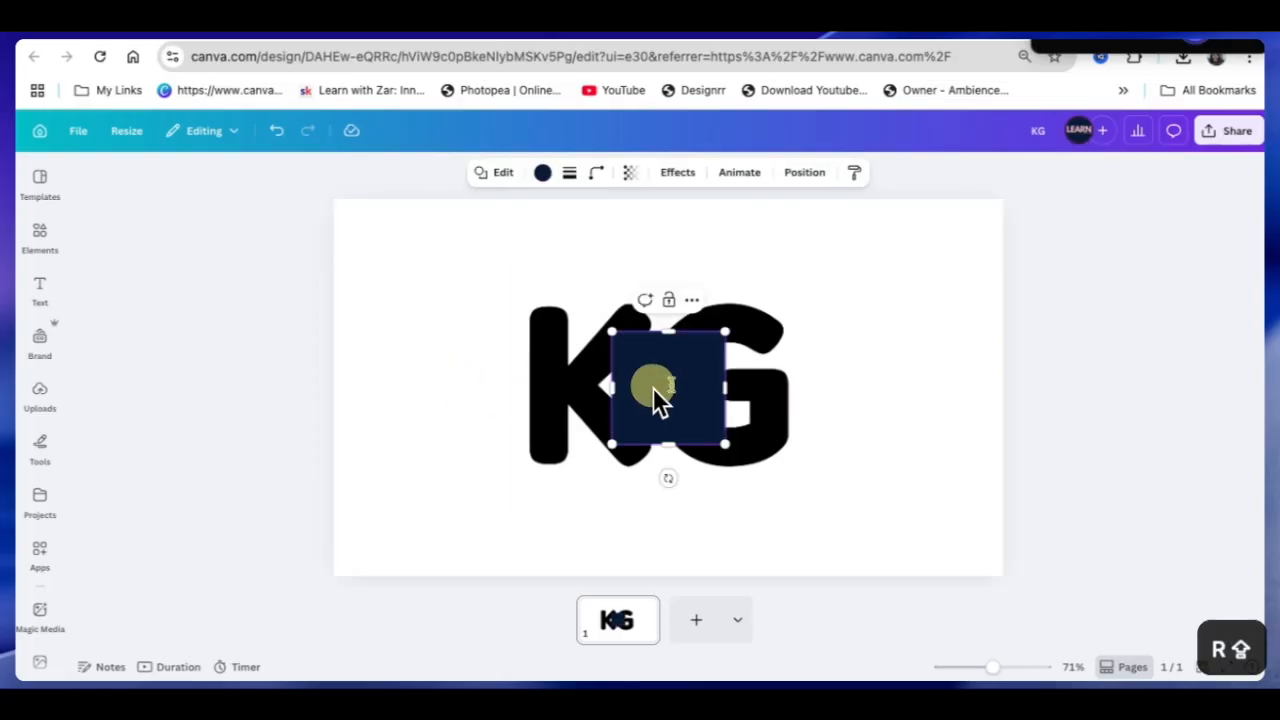
drag(660, 423, 577, 405)
drag(465, 355, 778, 574)
drag(755, 425, 624, 354)
drag(402, 537, 545, 492)
drag(715, 415, 905, 194)
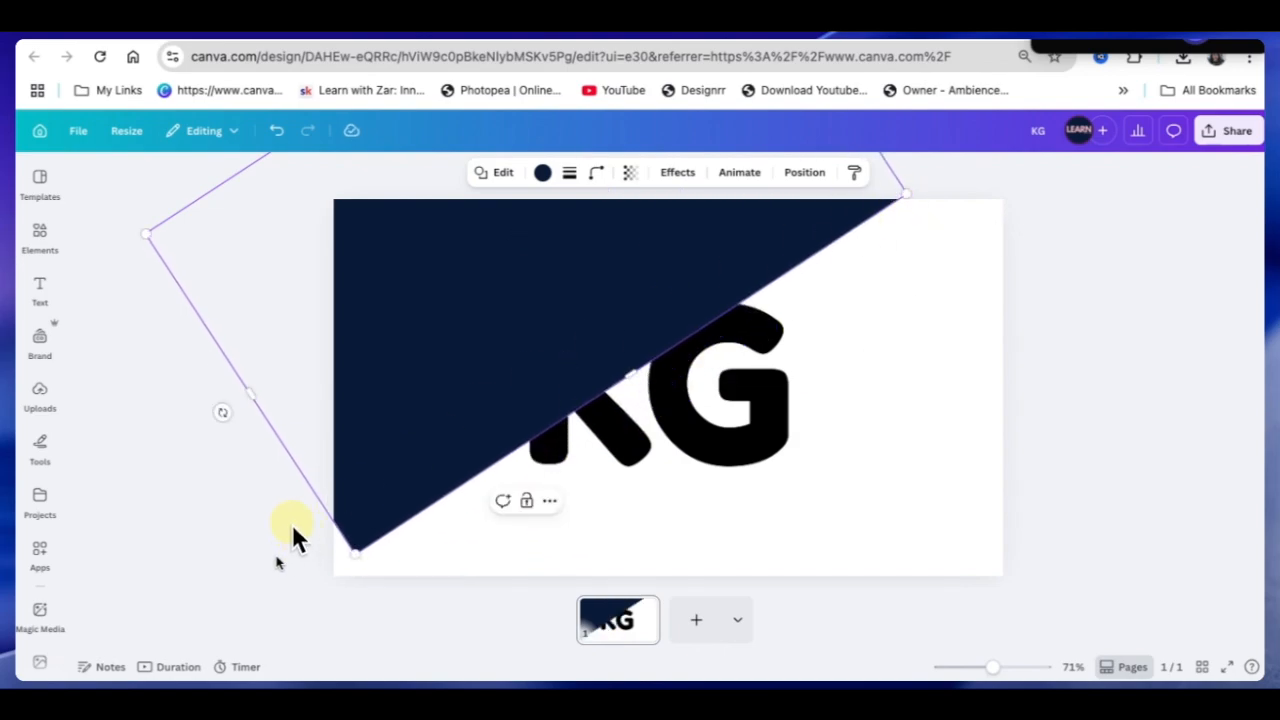
drag(249, 398, 170, 462)
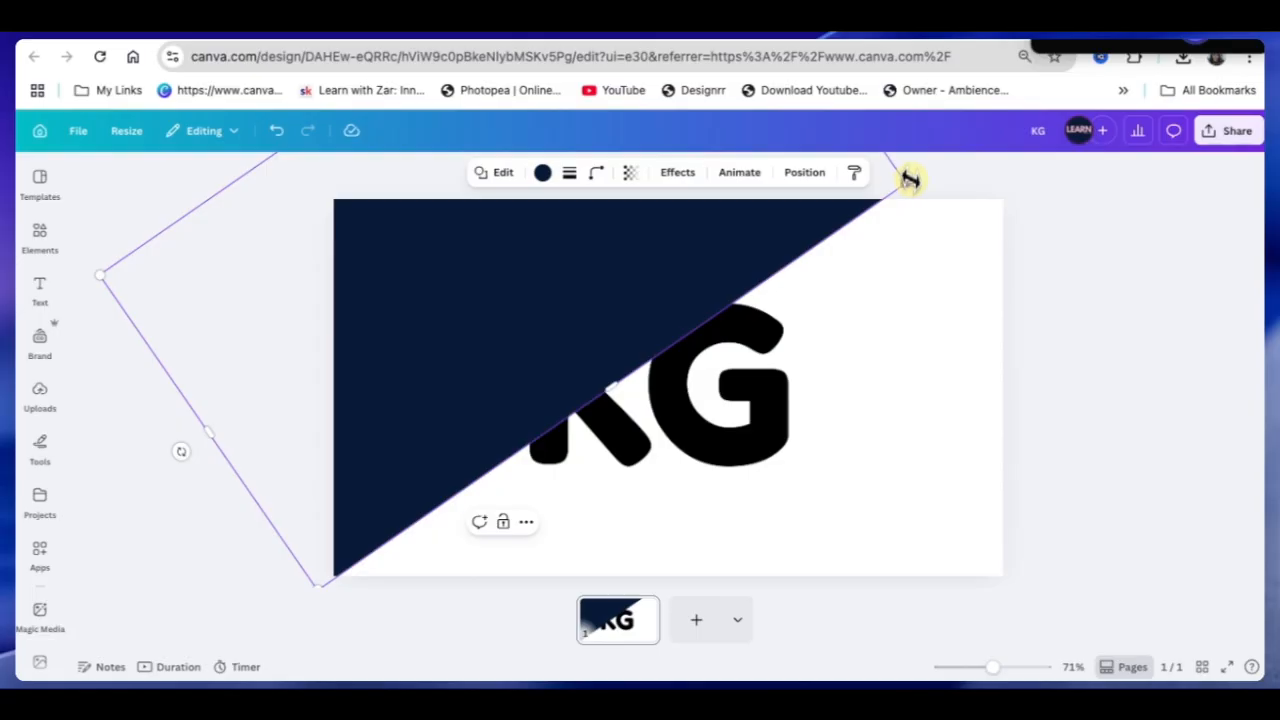
drag(910, 179, 911, 179)
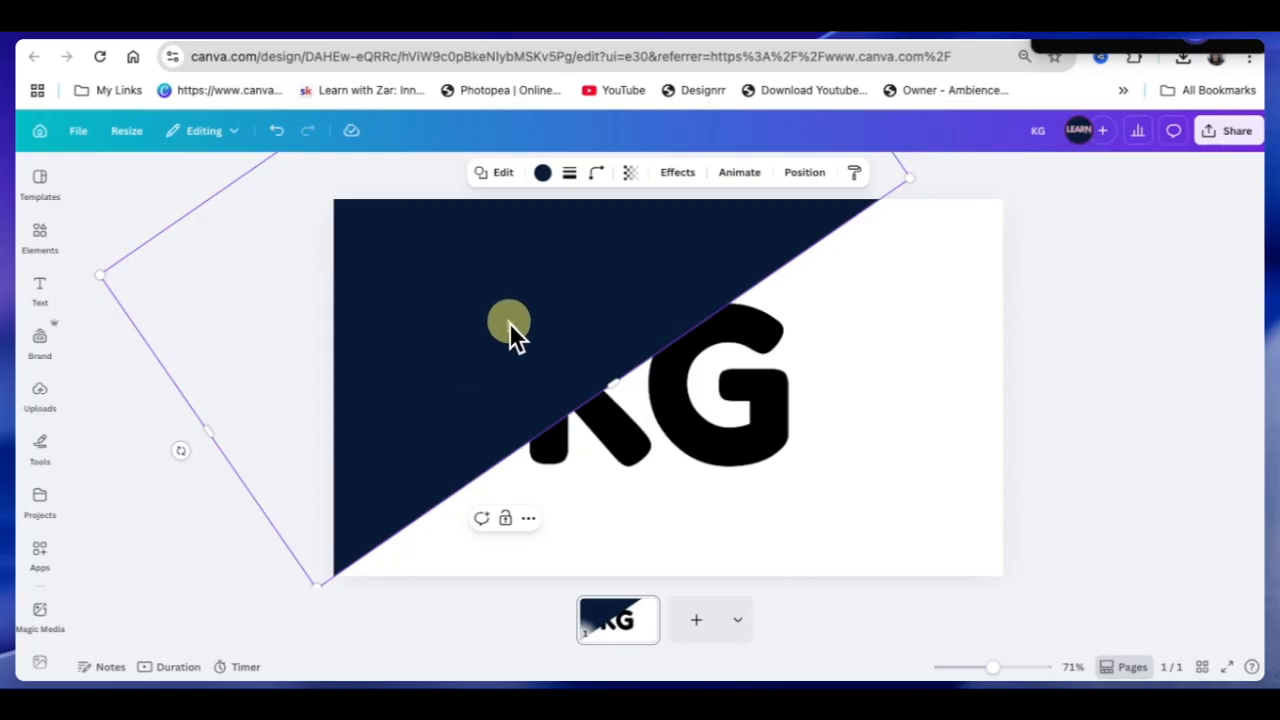
Step: Duplicate the rotated navy rectangle and place the copy over the page's lower-right half, meeting the first along the diagonal
click(866, 402)
click(651, 277)
click(508, 540)
drag(420, 400, 634, 663)
click(1146, 297)
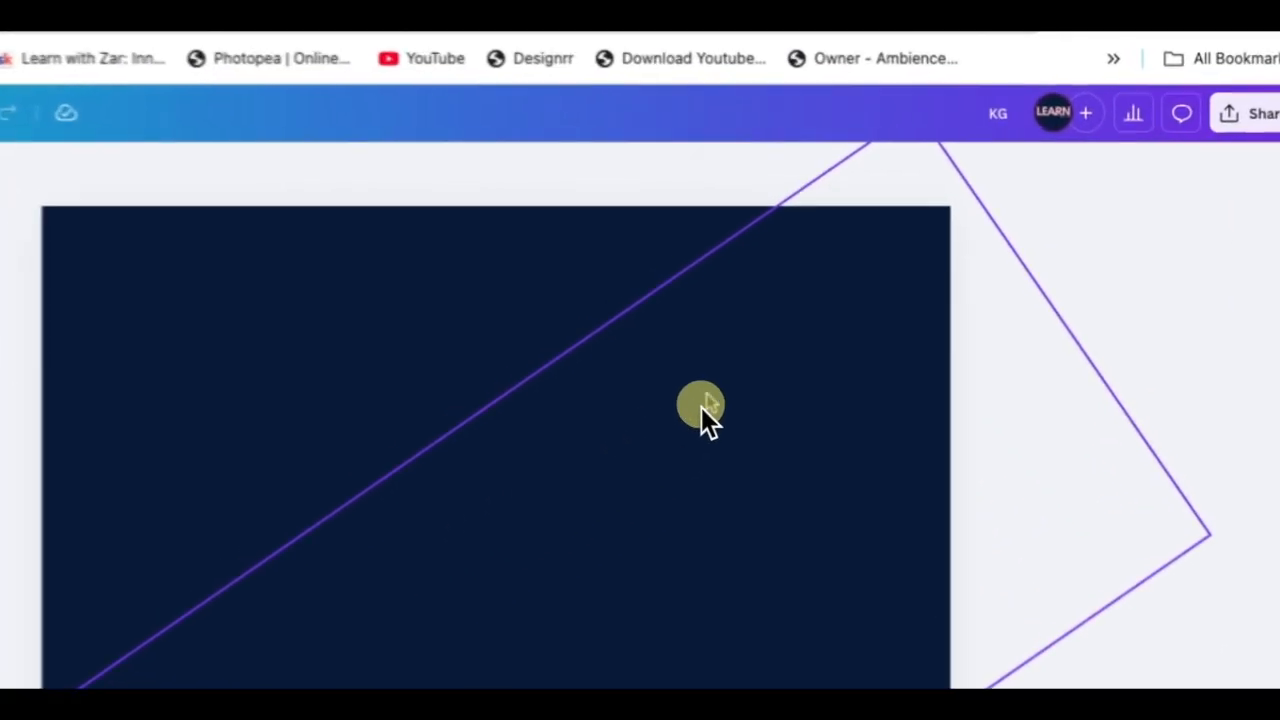
Step: Select the hidden KG text through the layers and recolour it with the gold swatch from the Gold palette
click(820, 340)
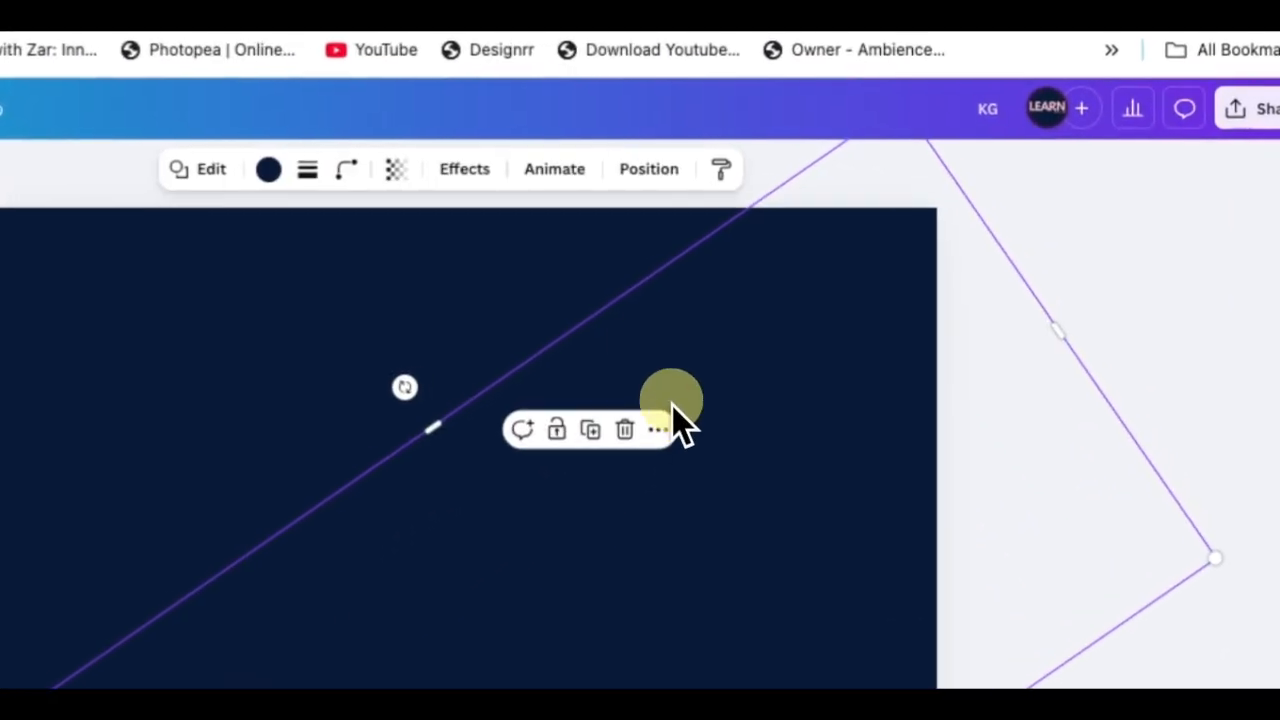
click(648, 168)
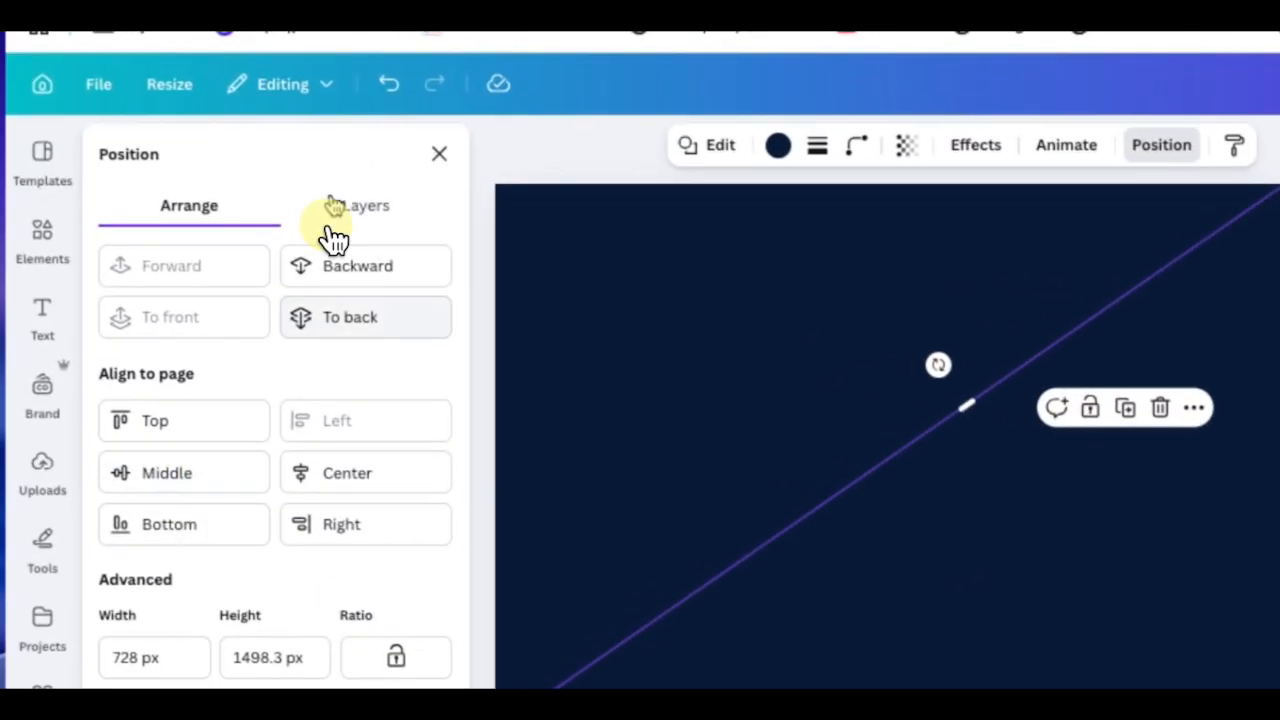
click(365, 205)
click(268, 494)
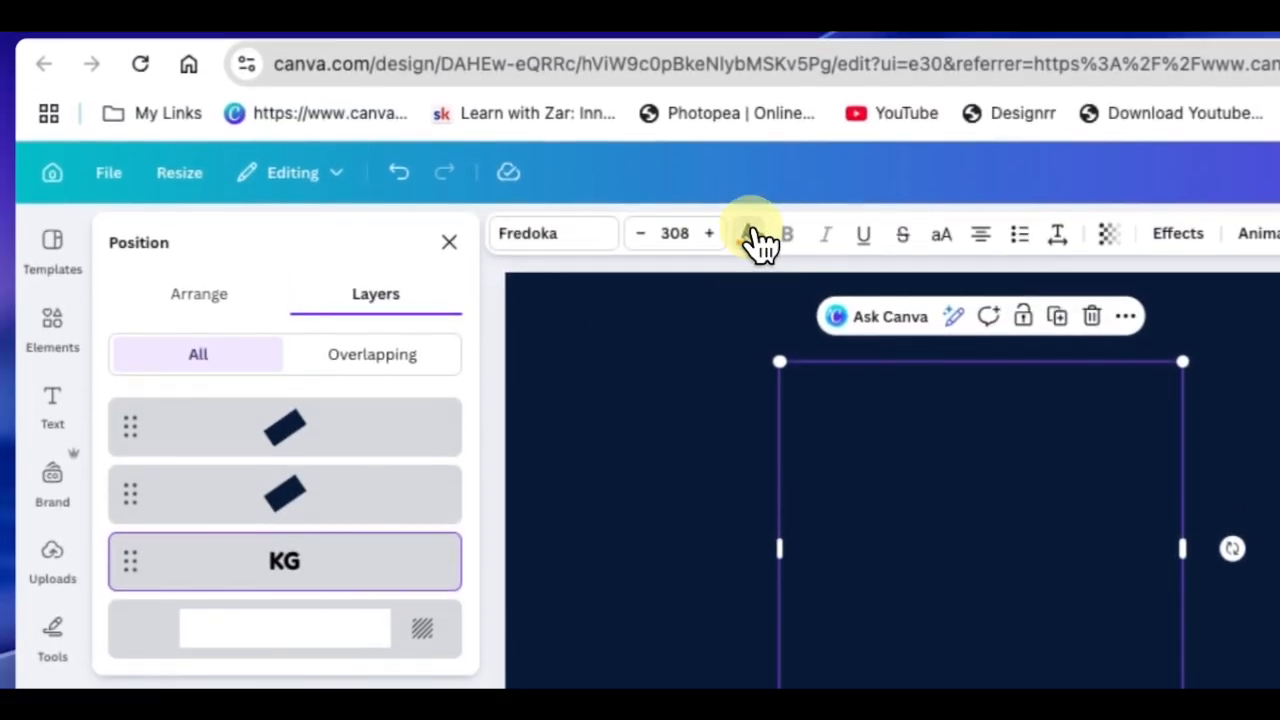
click(752, 235)
scroll(240, 520, down, 5)
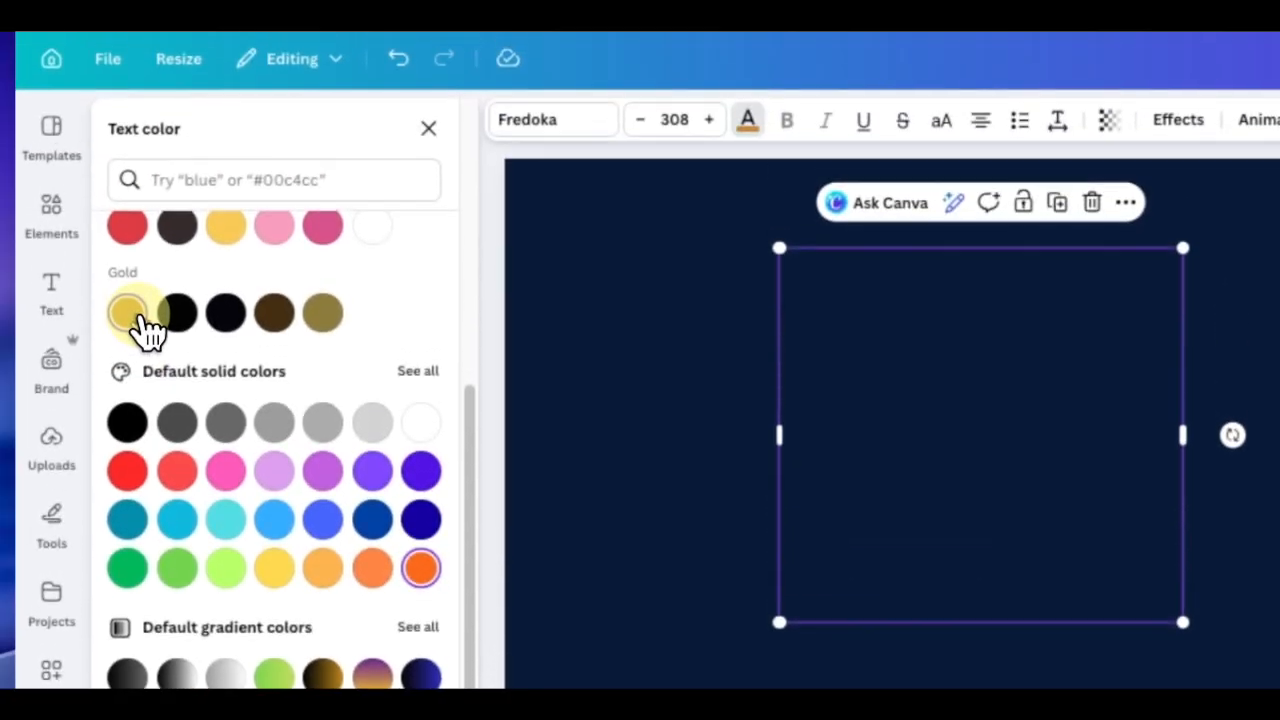
click(130, 134)
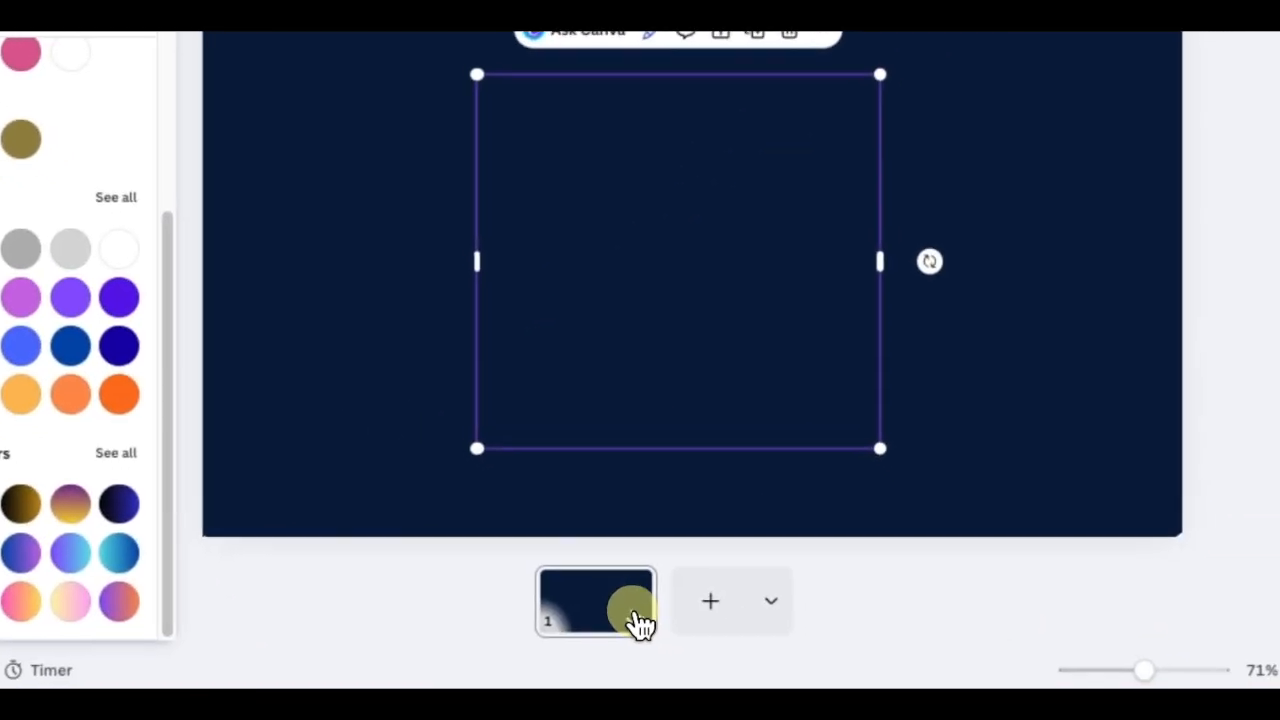
Step: Duplicate the page with the gold KG text and both rectangles
click(738, 668)
click(735, 649)
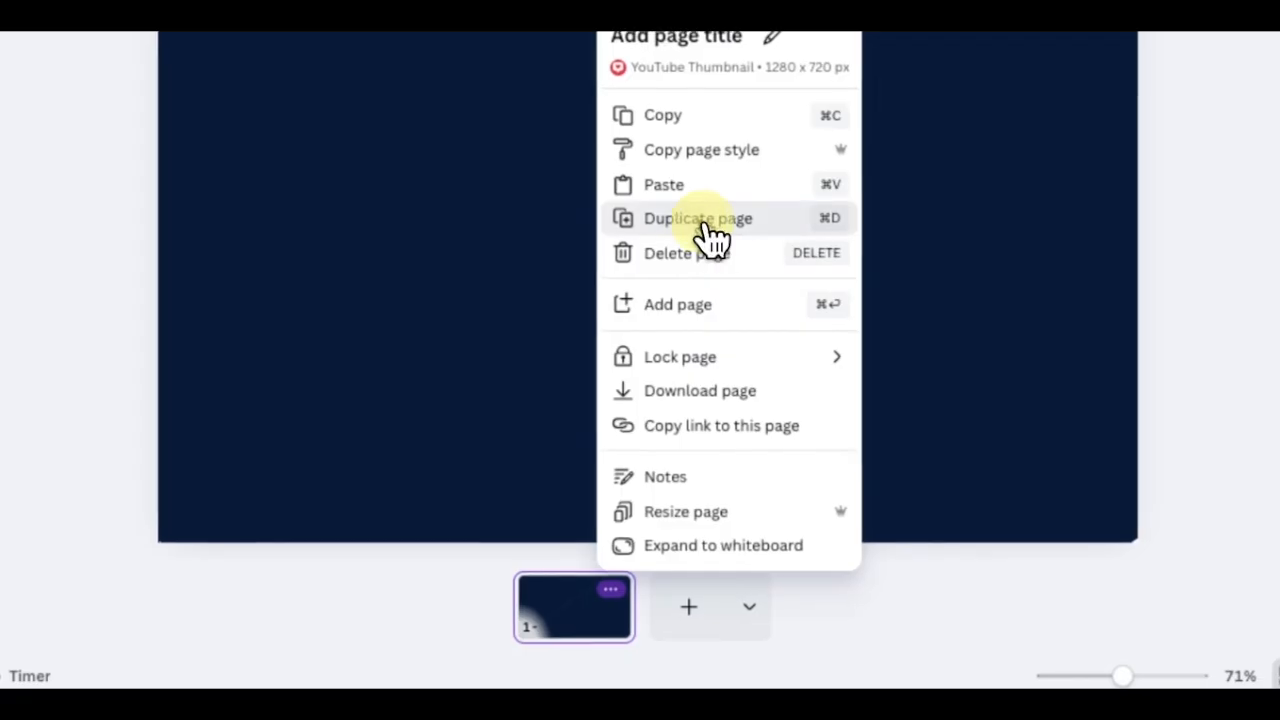
click(713, 207)
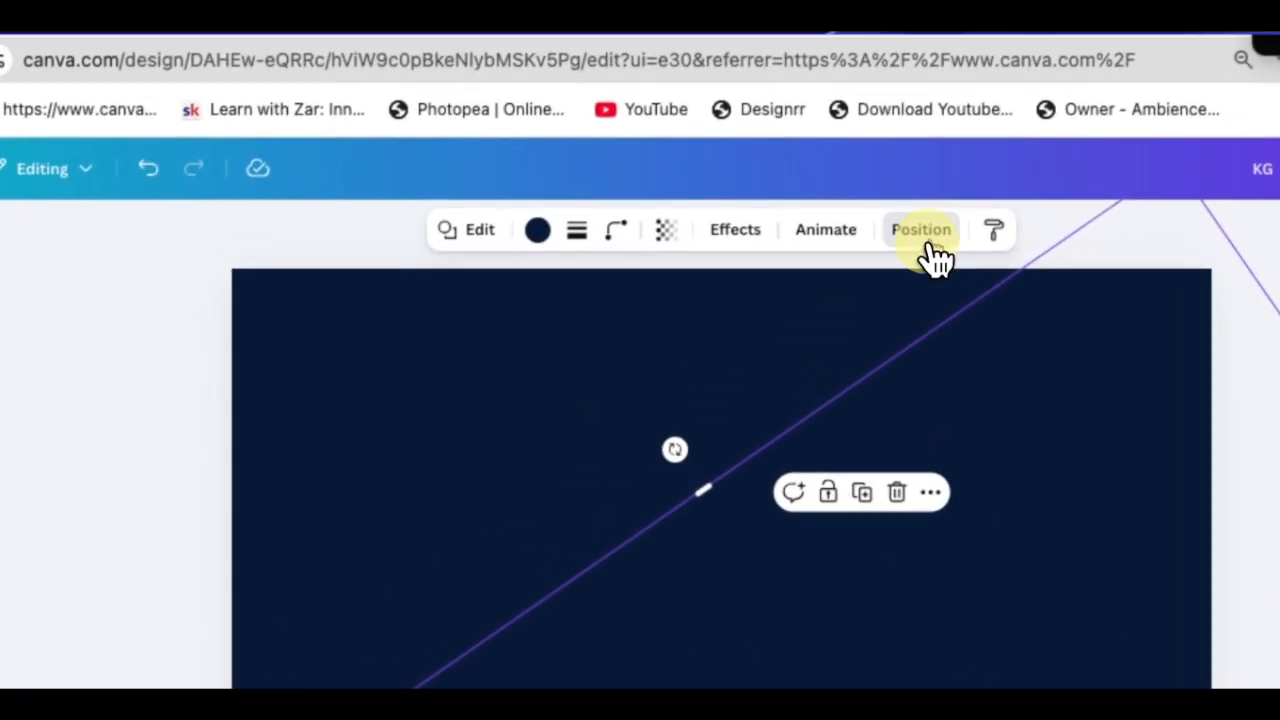
Step: Select the hidden KG text on the second page through the layers and recolour it with the light gray default solid colour
click(928, 245)
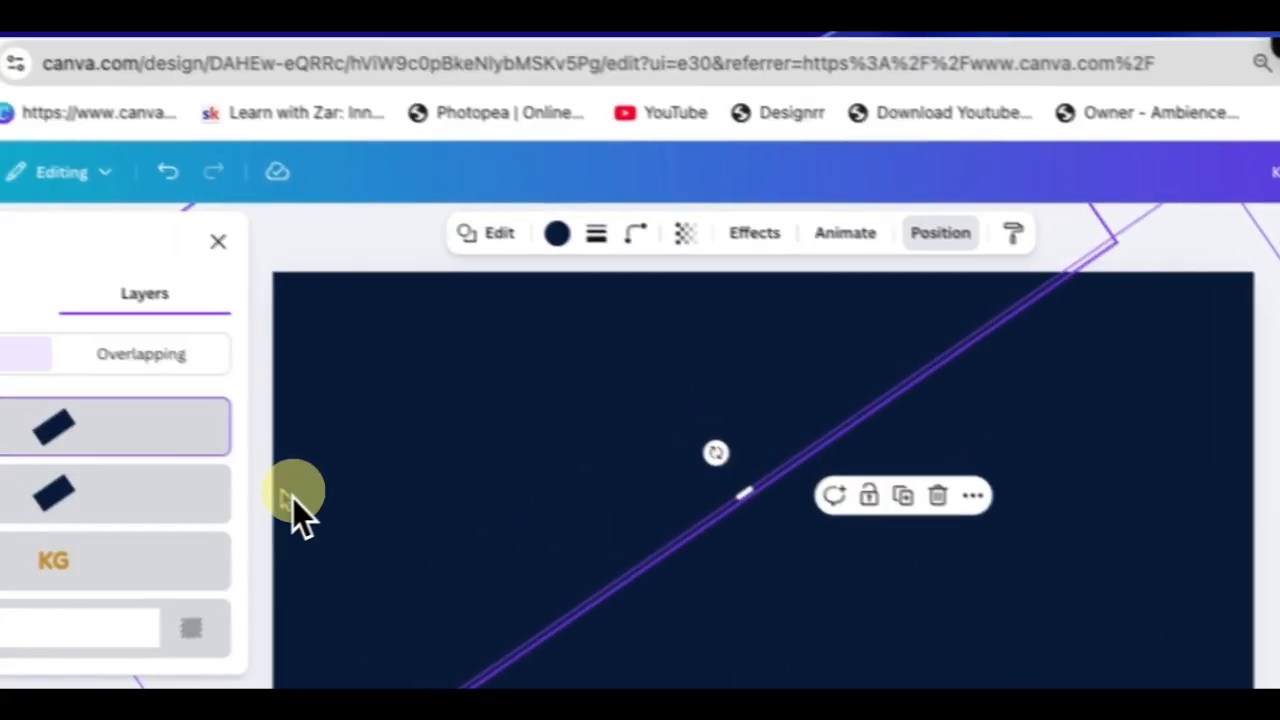
click(285, 538)
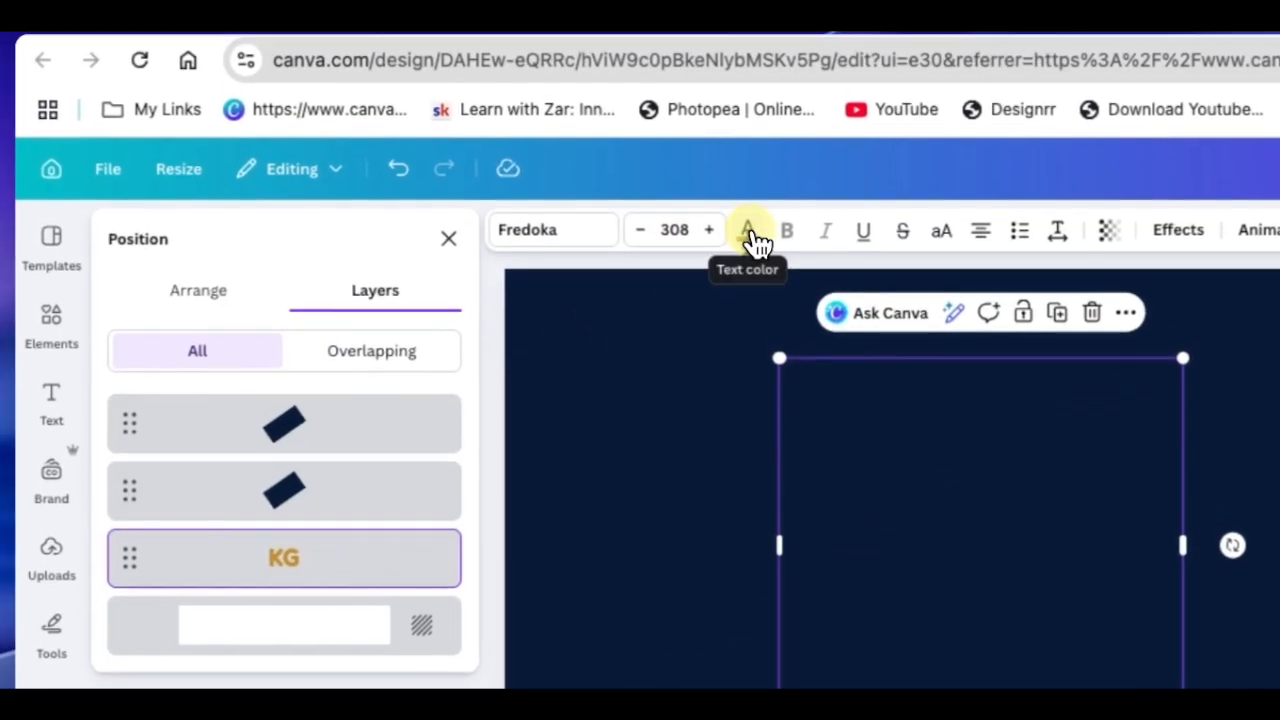
click(748, 191)
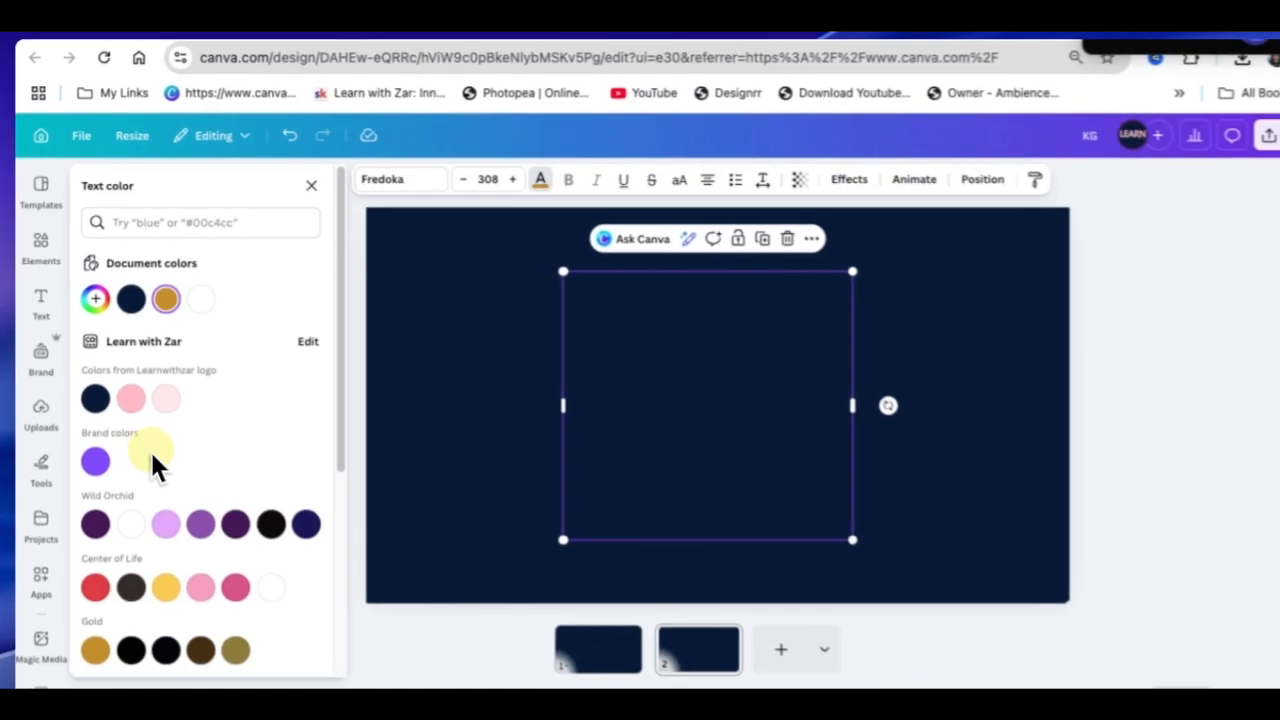
scroll(160, 520, down, 1)
scroll(232, 525, down, 3)
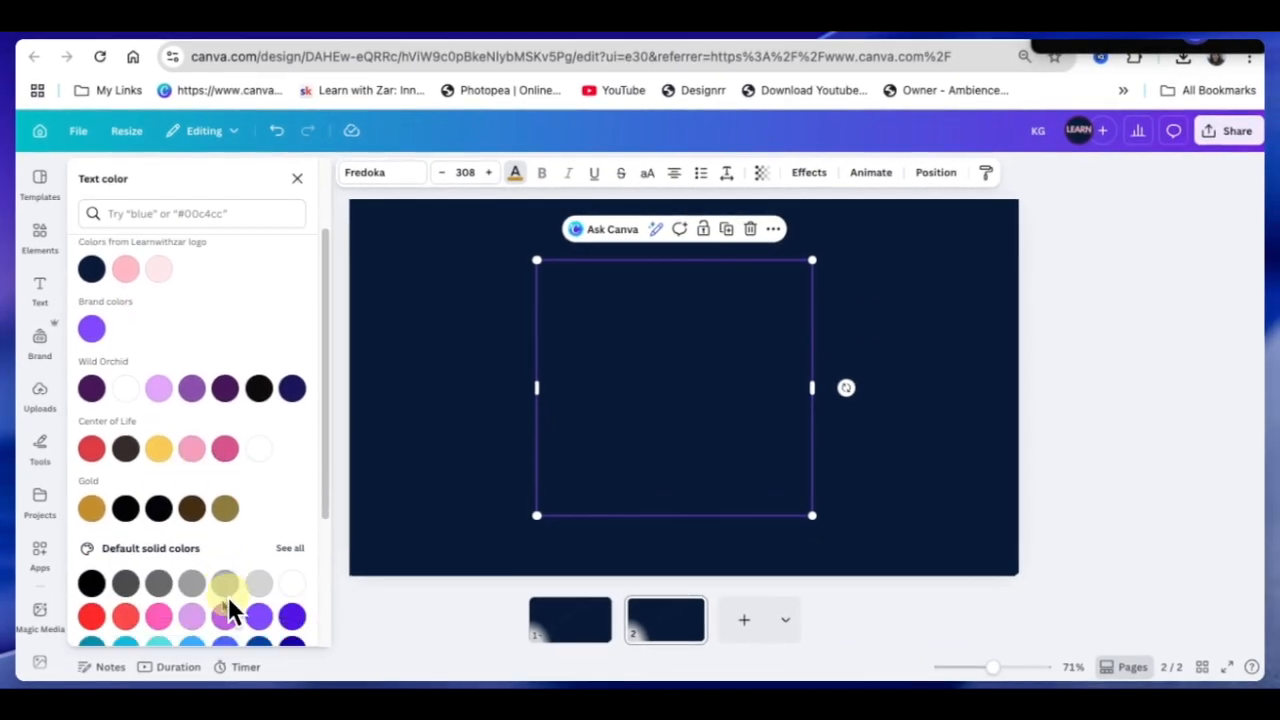
click(260, 548)
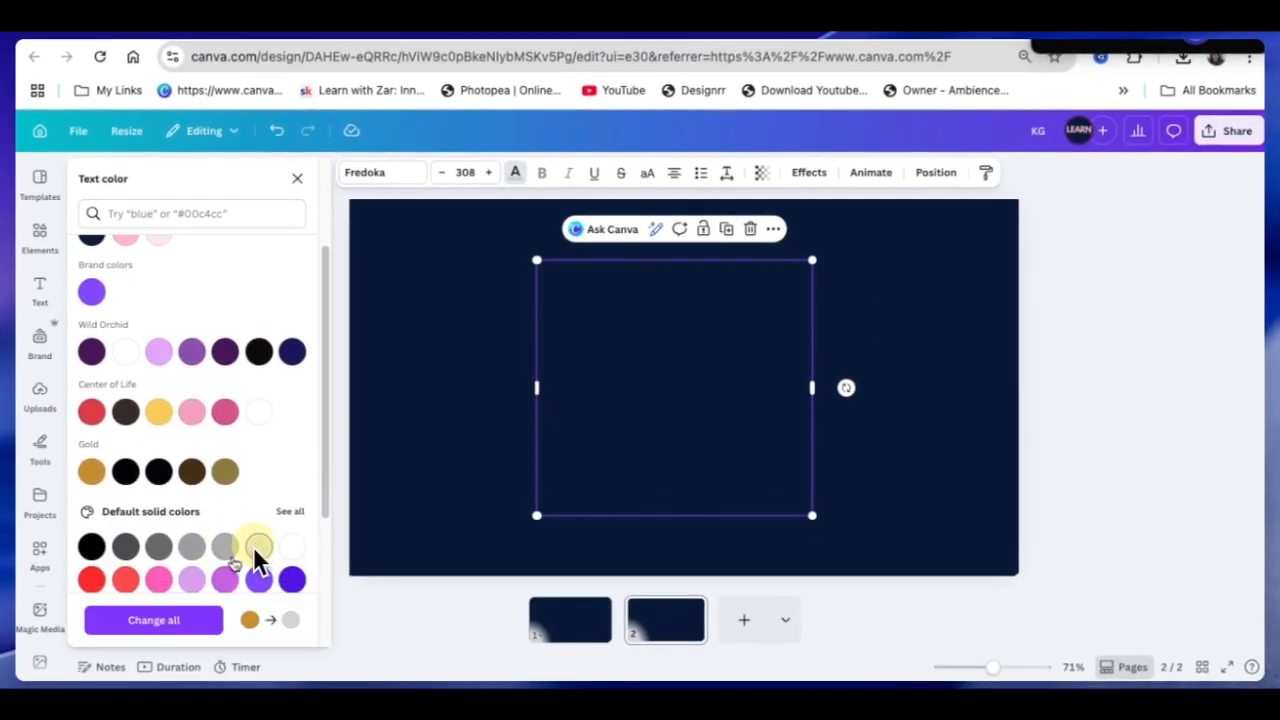
click(1227, 348)
Step: Delete the lower-right navy rectangle from the second page
click(471, 366)
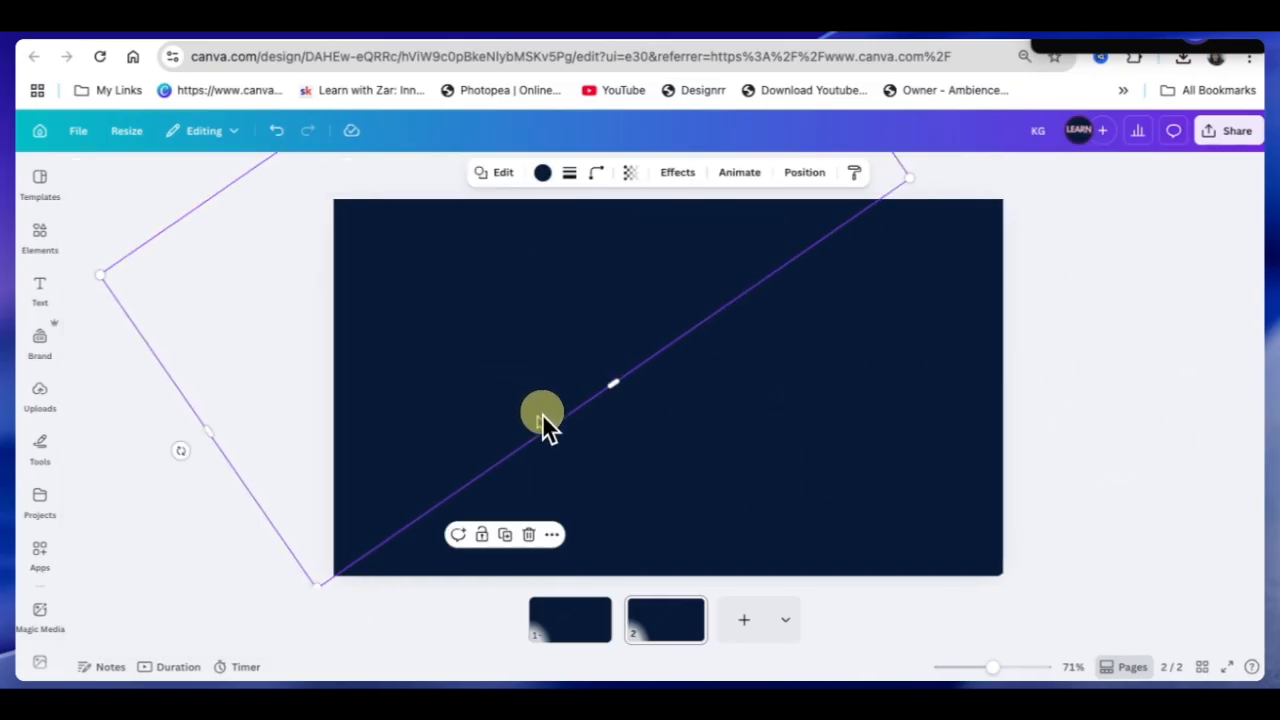
click(755, 457)
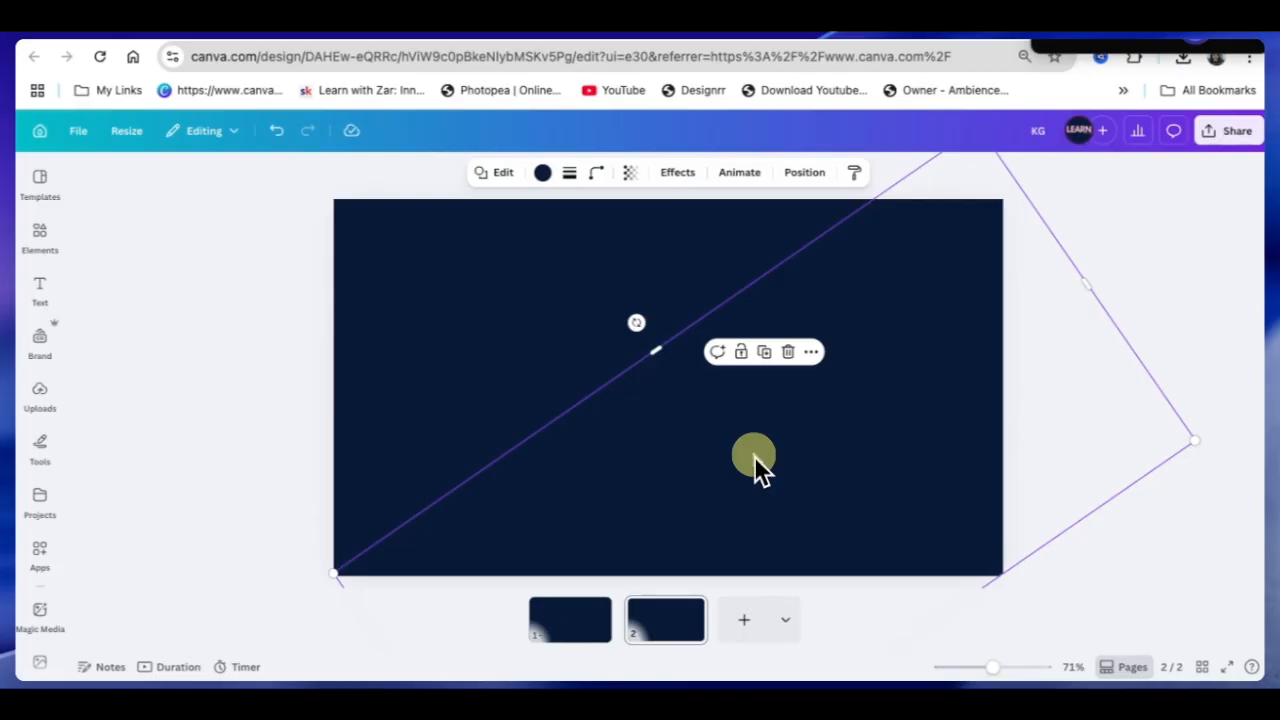
key(Delete)
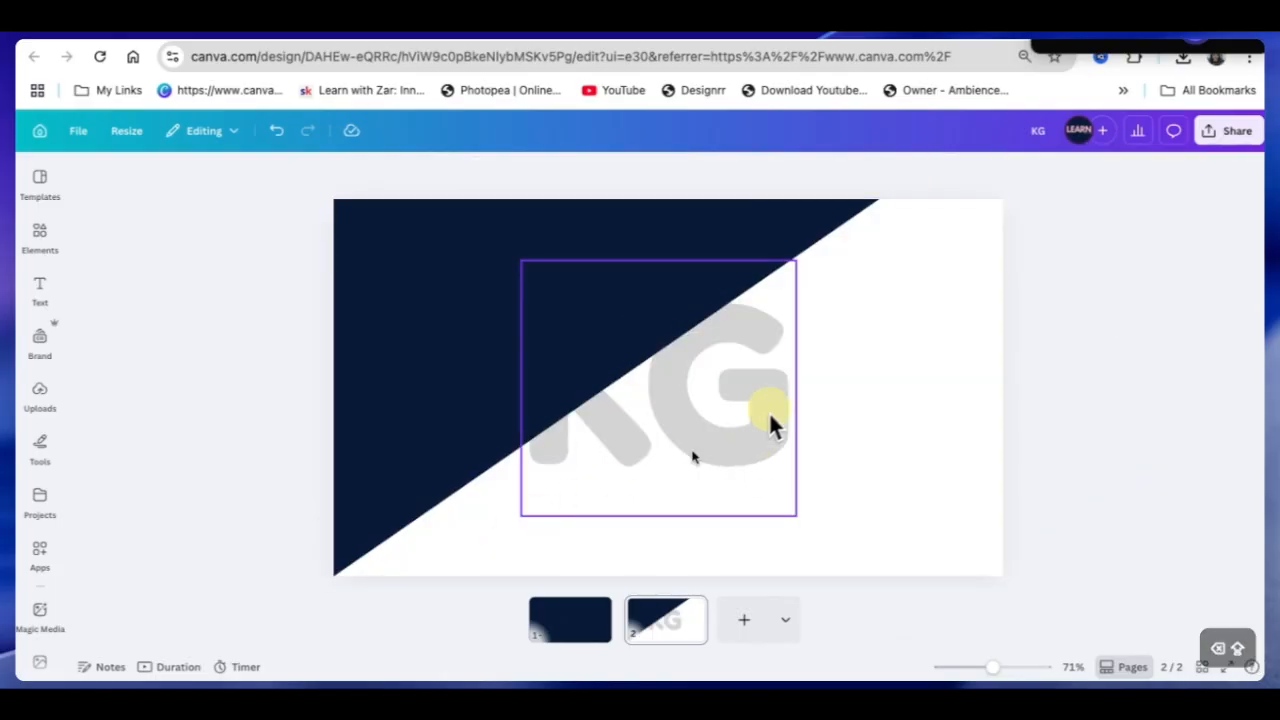
Step: Delete the upper-left navy rectangle from the first page
click(572, 630)
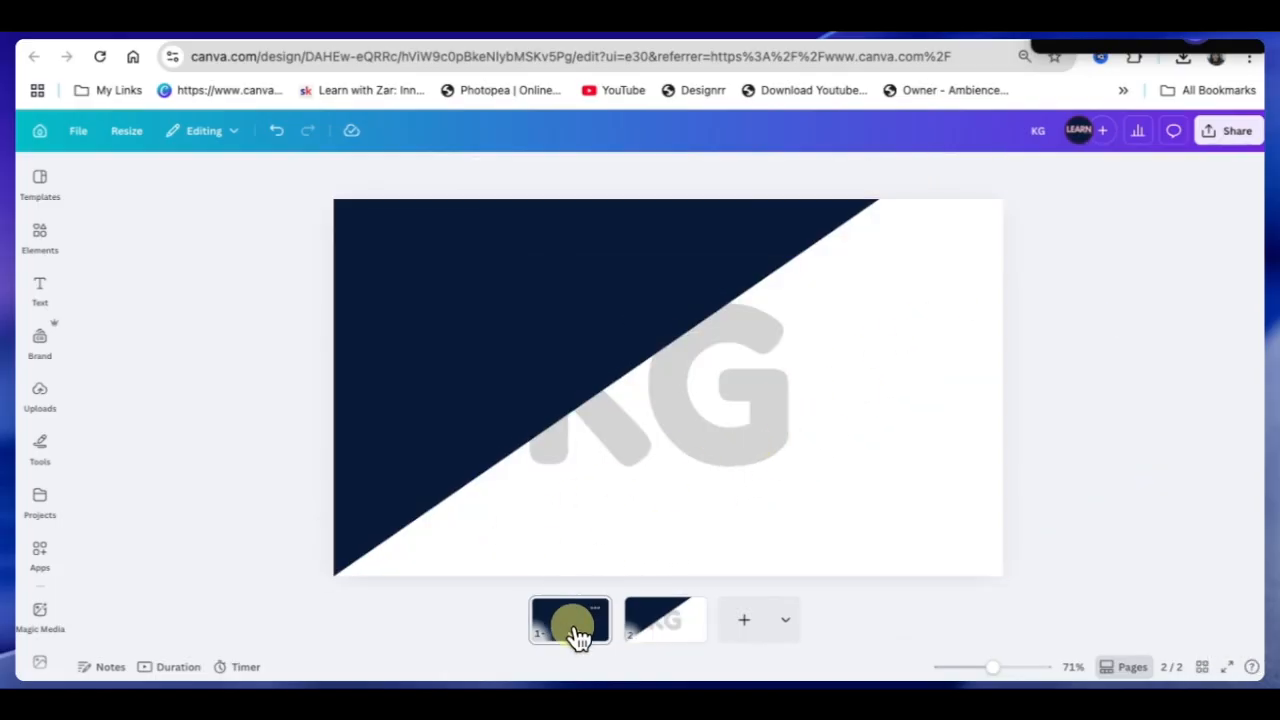
click(447, 370)
key(BackSpace)
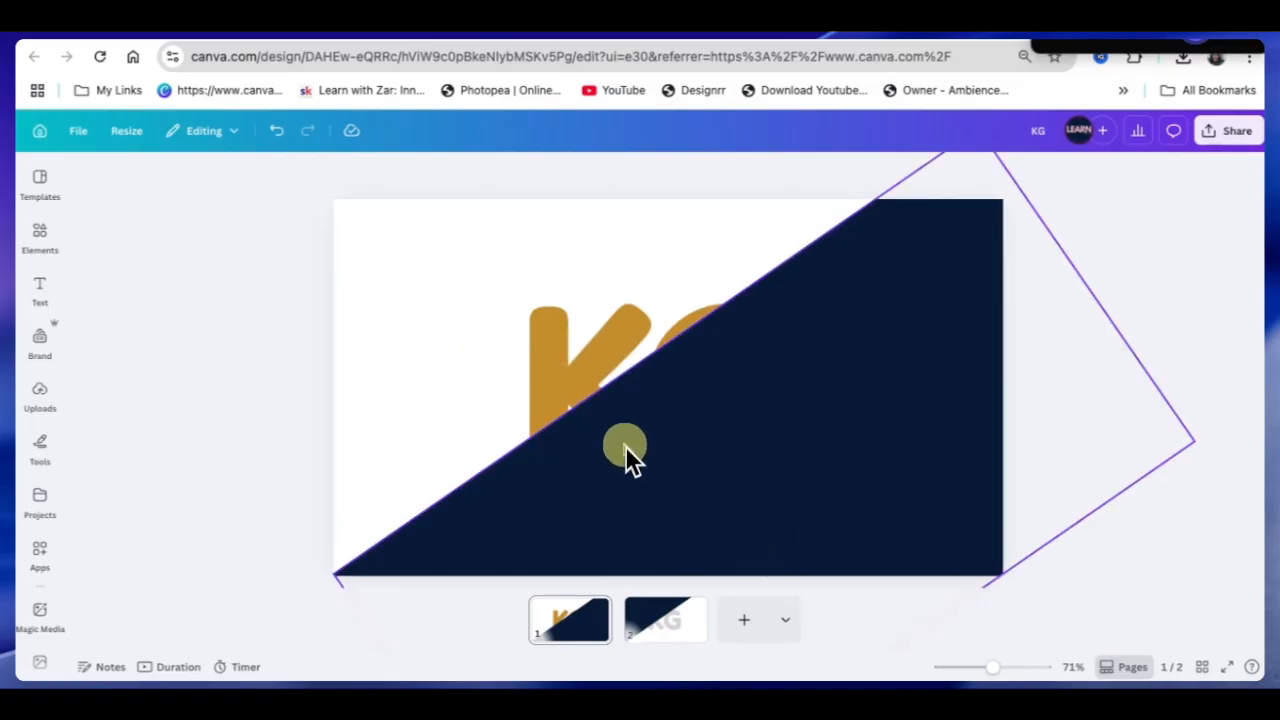
Step: Delete the remaining KG text and navy rectangle from both pages
drag(233, 268, 1110, 606)
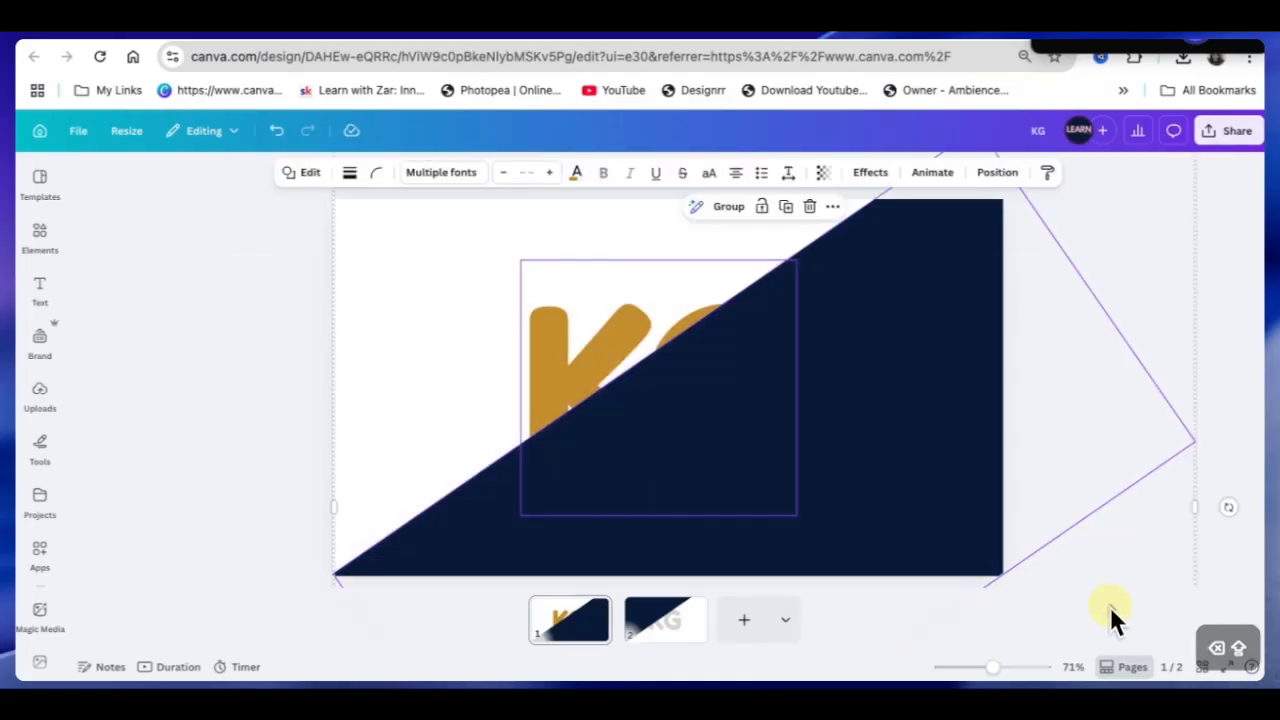
key(BackSpace)
click(660, 612)
drag(1251, 266, 290, 345)
key(BackSpace)
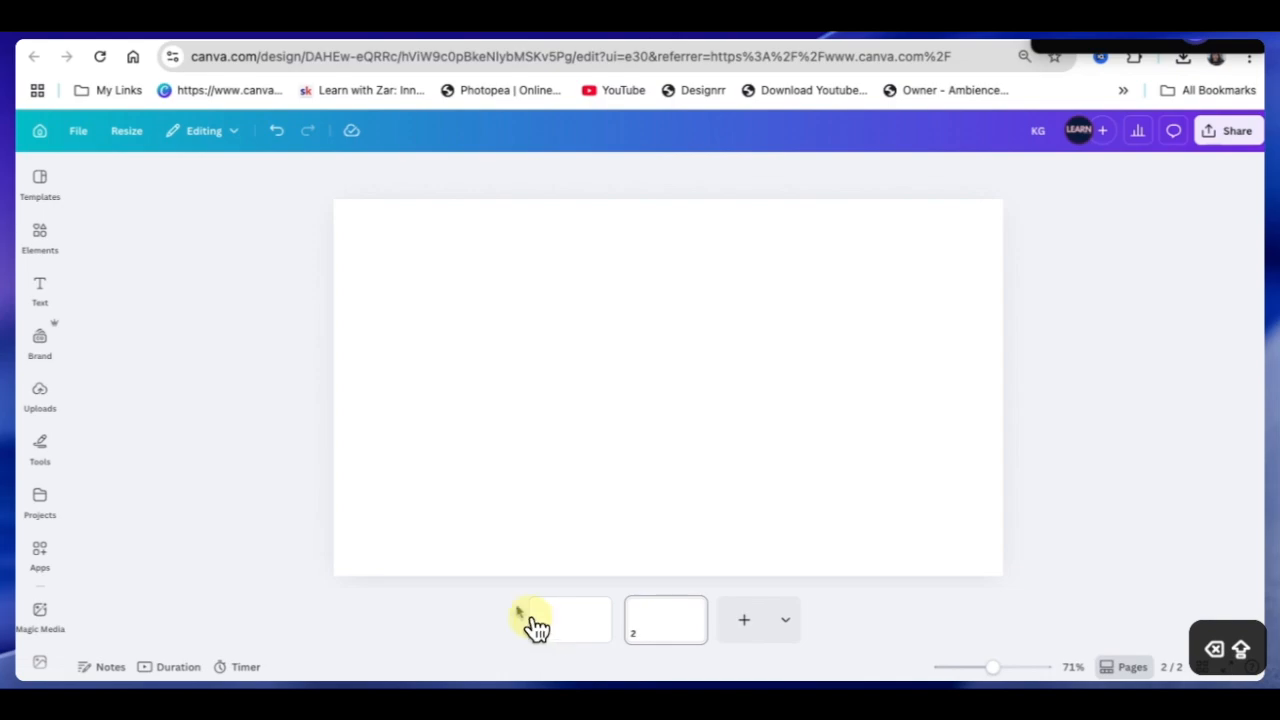
Step: Place the uploaded gold half of the KG lettering on the first page and enlarge it to fill the whole page
click(557, 630)
click(343, 400)
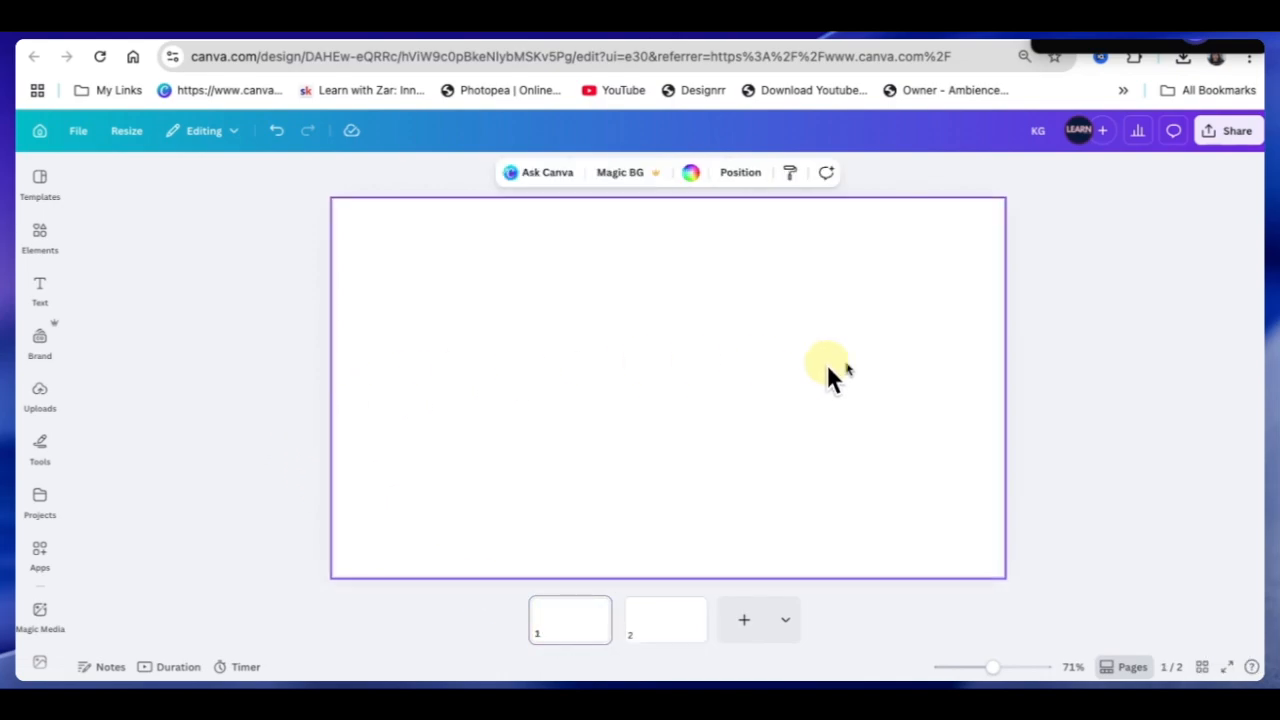
click(42, 392)
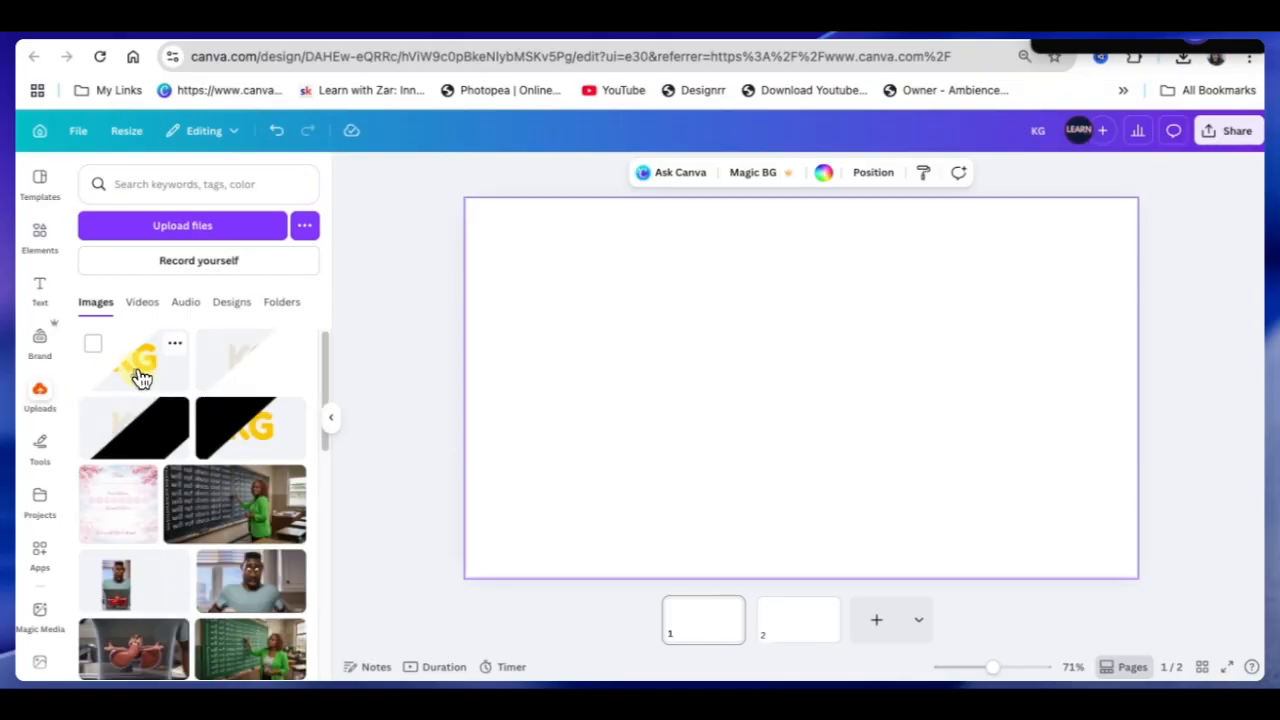
click(140, 375)
drag(719, 378, 695, 335)
drag(977, 456, 1113, 598)
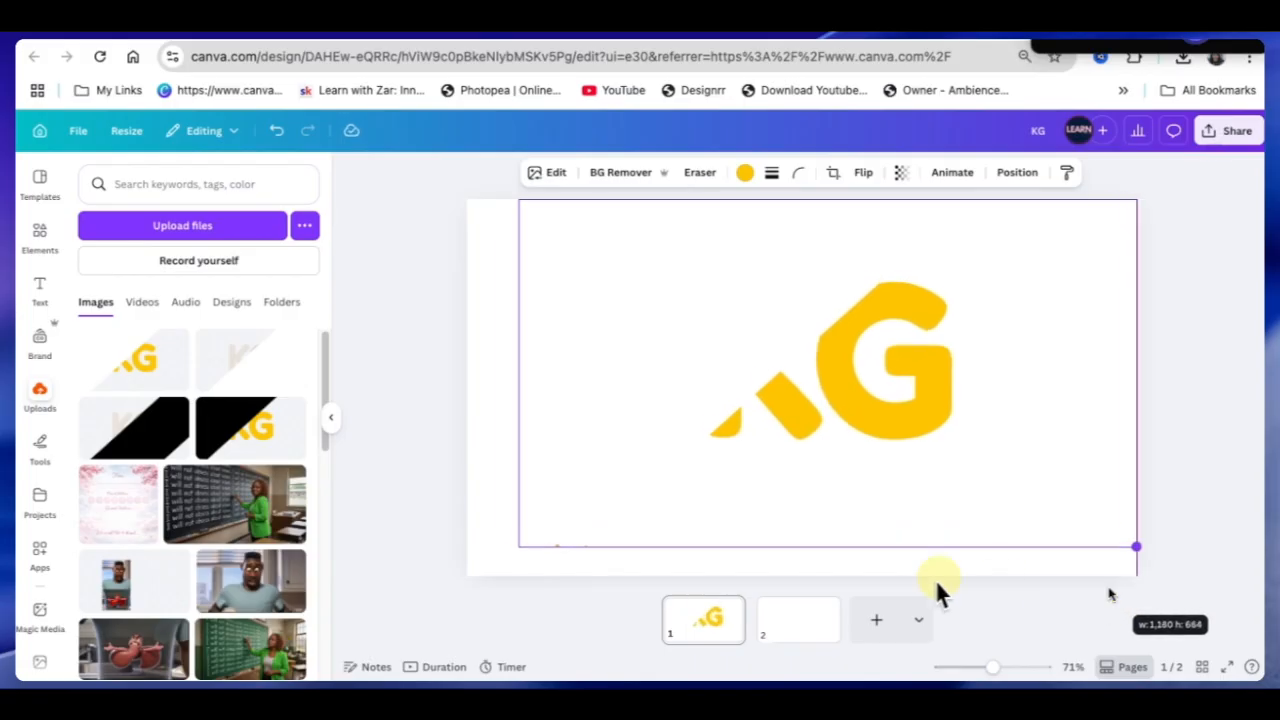
drag(520, 545, 470, 574)
drag(1131, 573, 1134, 575)
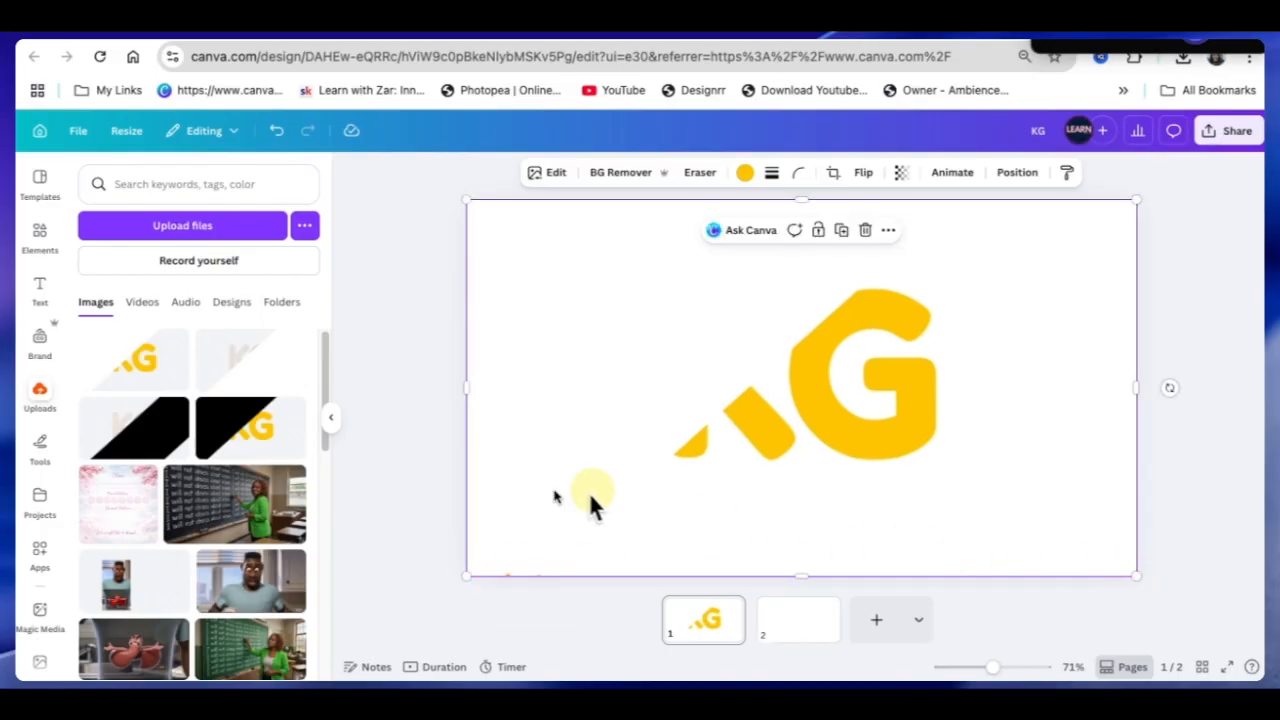
Step: Place the uploaded gray half in the page's upper-left corner and remove the backgrounds of both the gray and gold images
click(245, 370)
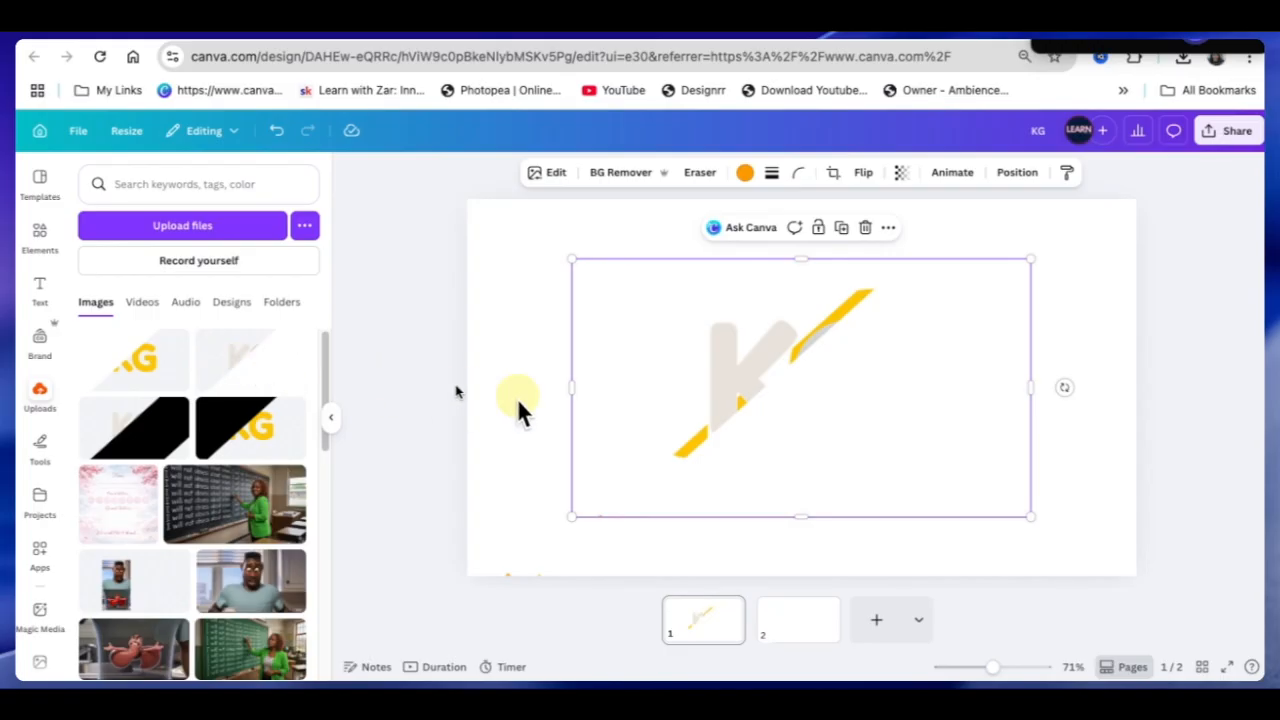
drag(782, 418, 681, 356)
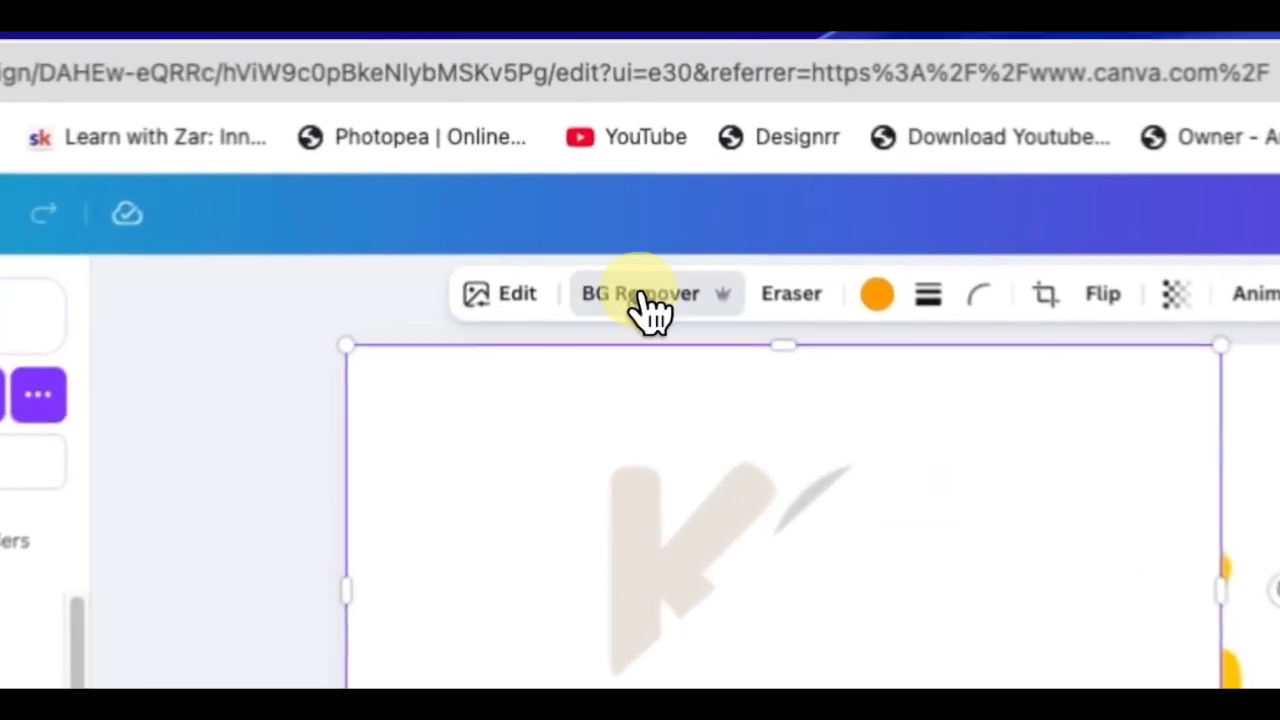
click(620, 172)
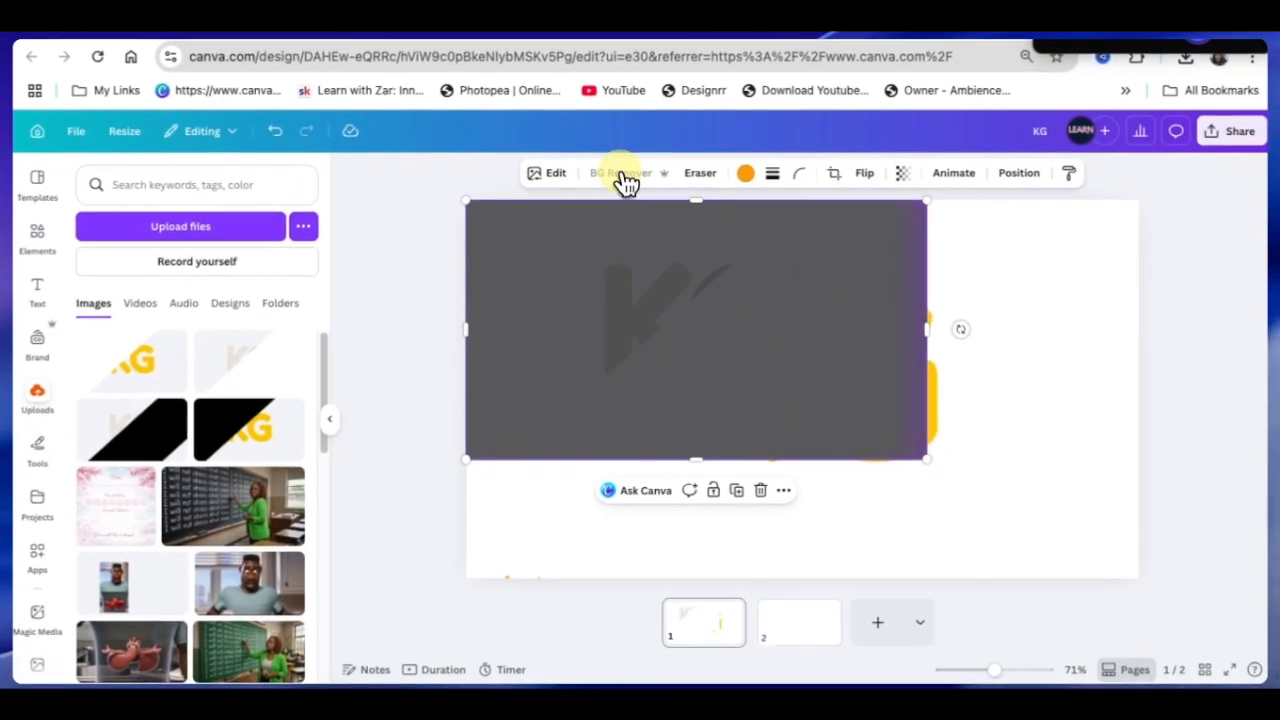
click(1020, 511)
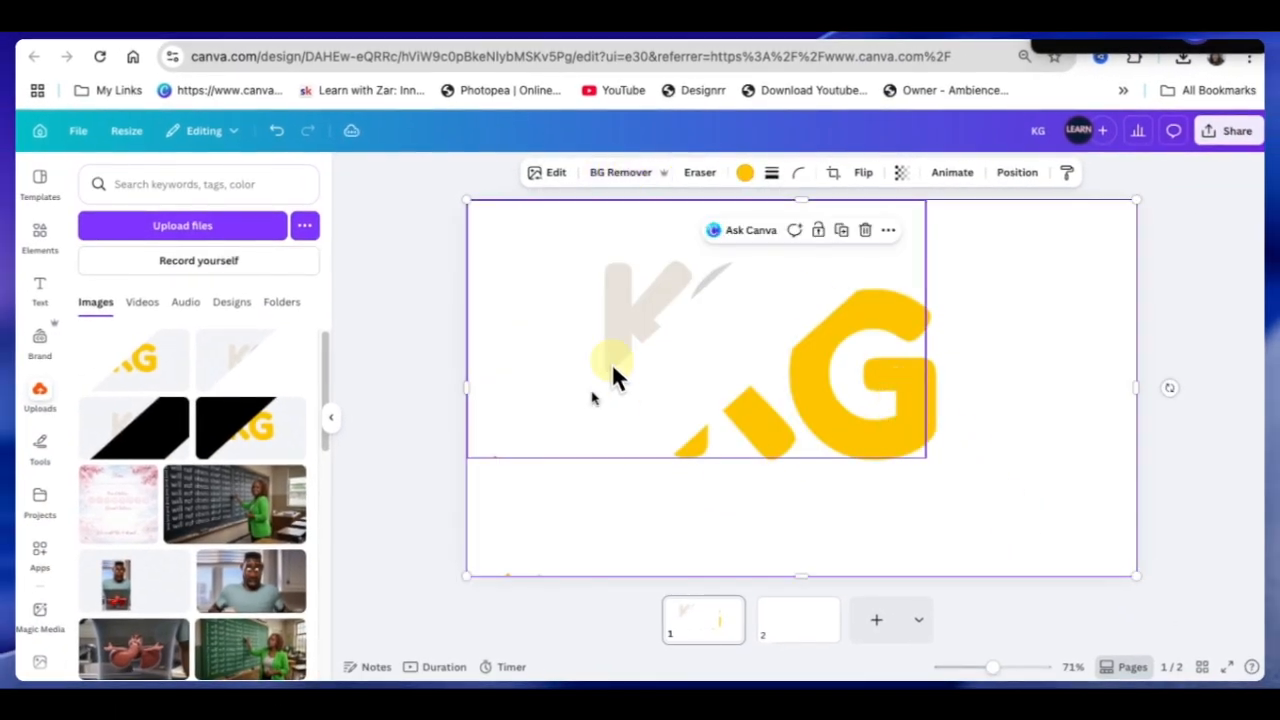
click(621, 180)
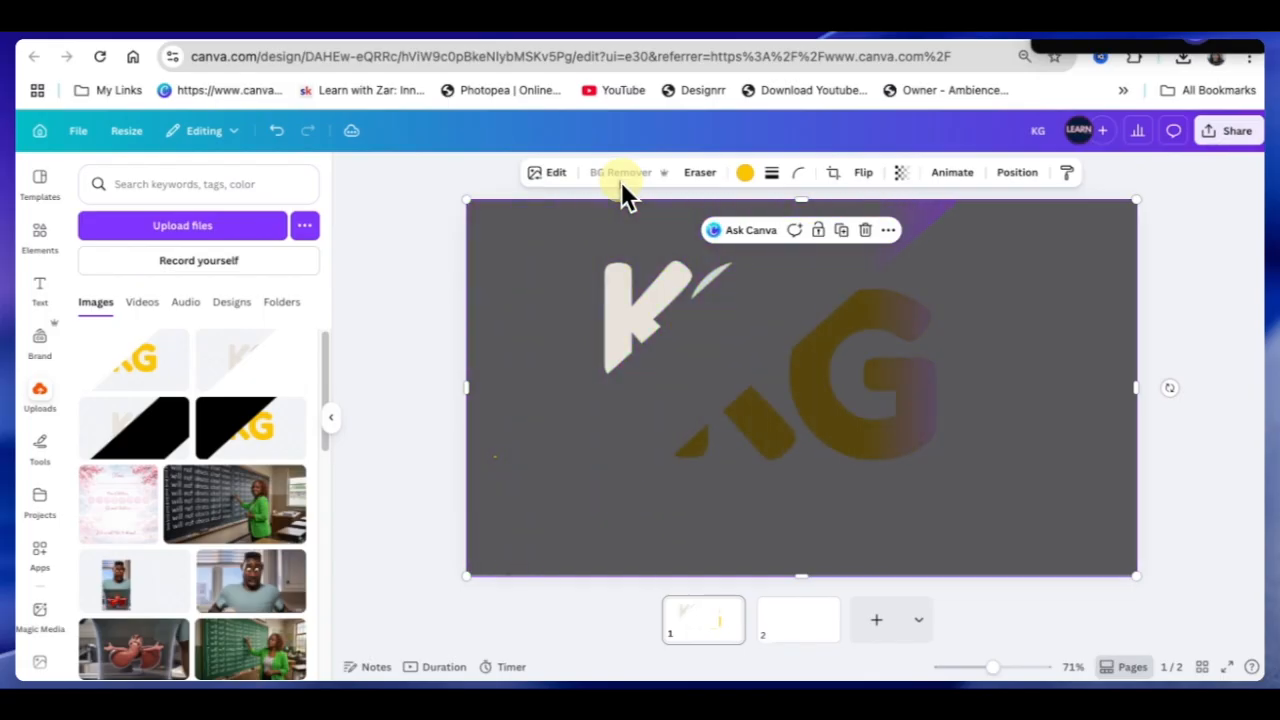
Step: Enlarge the gray half image to the full page size and nudge it left to open a diagonal gap from the gold half
click(617, 272)
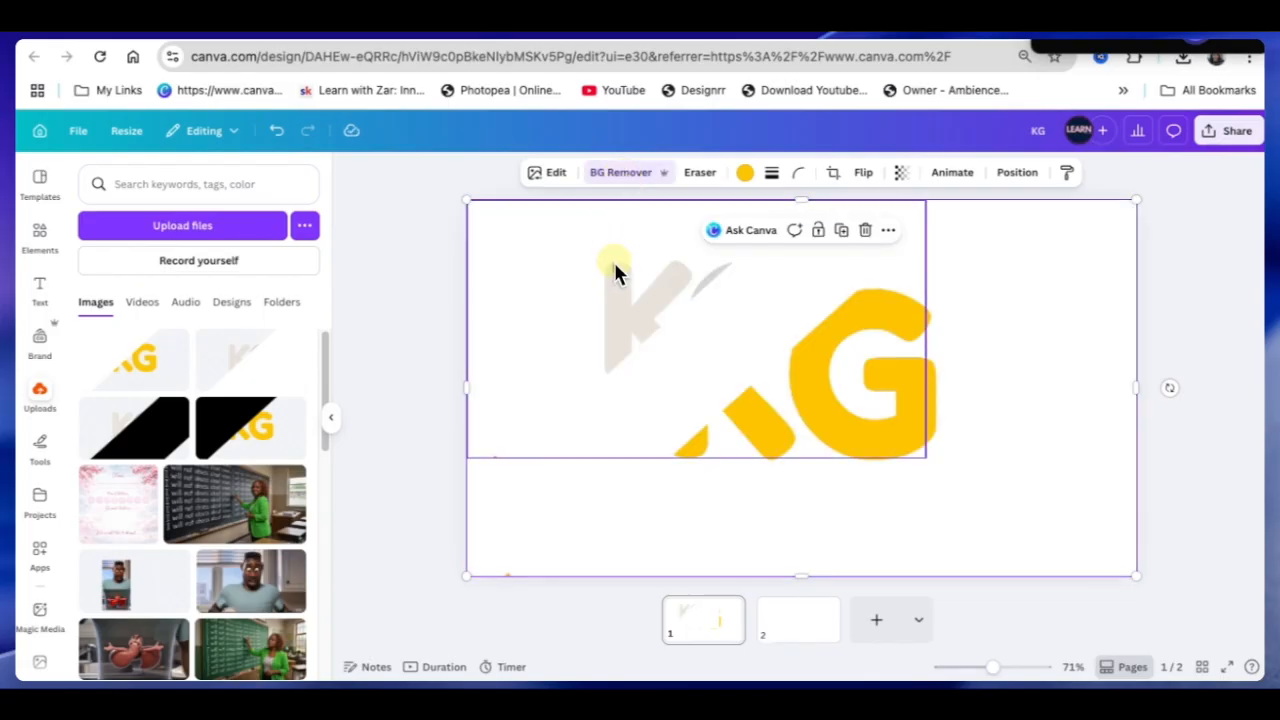
drag(926, 458, 1130, 597)
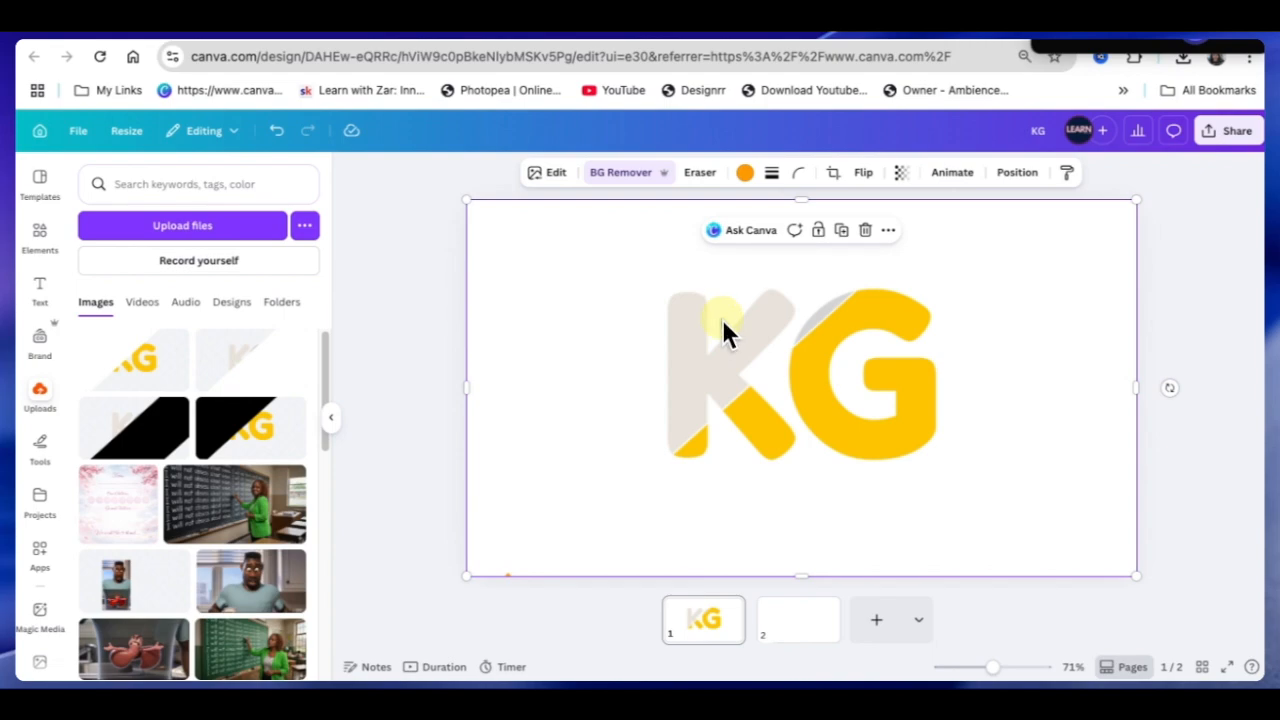
key(shift+Left)
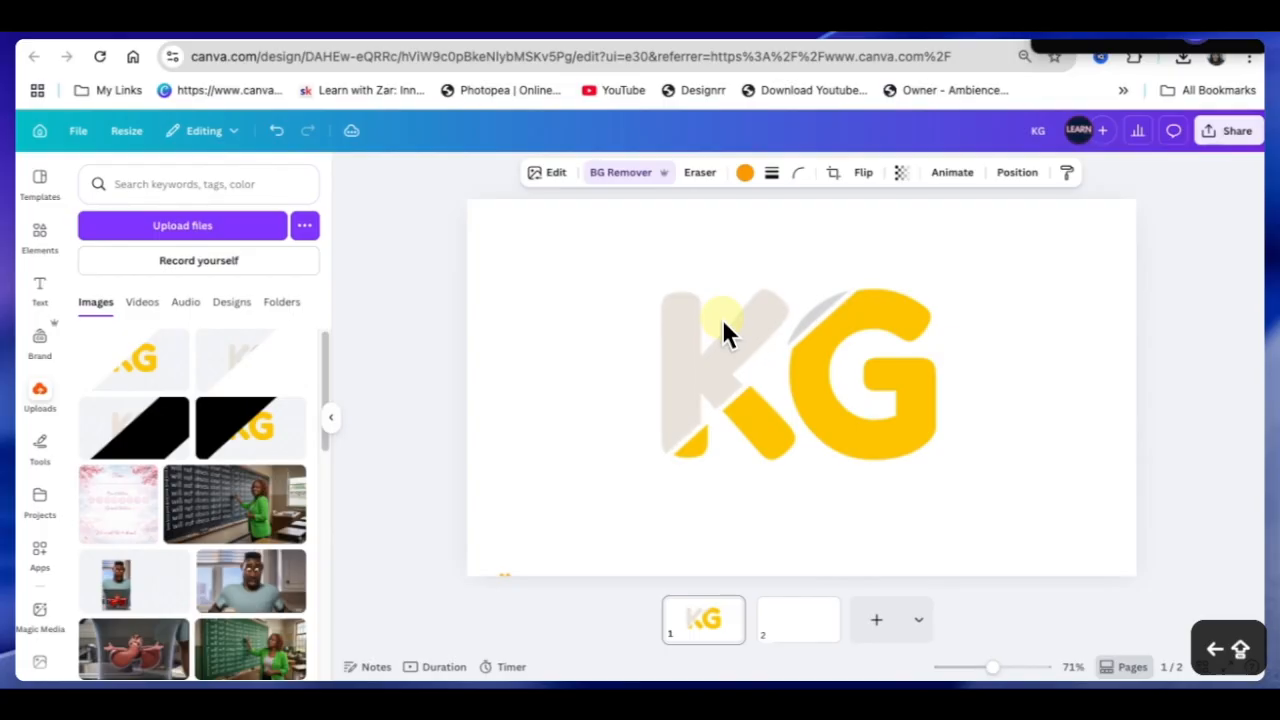
key(shift+Left)
key(shift+Left)
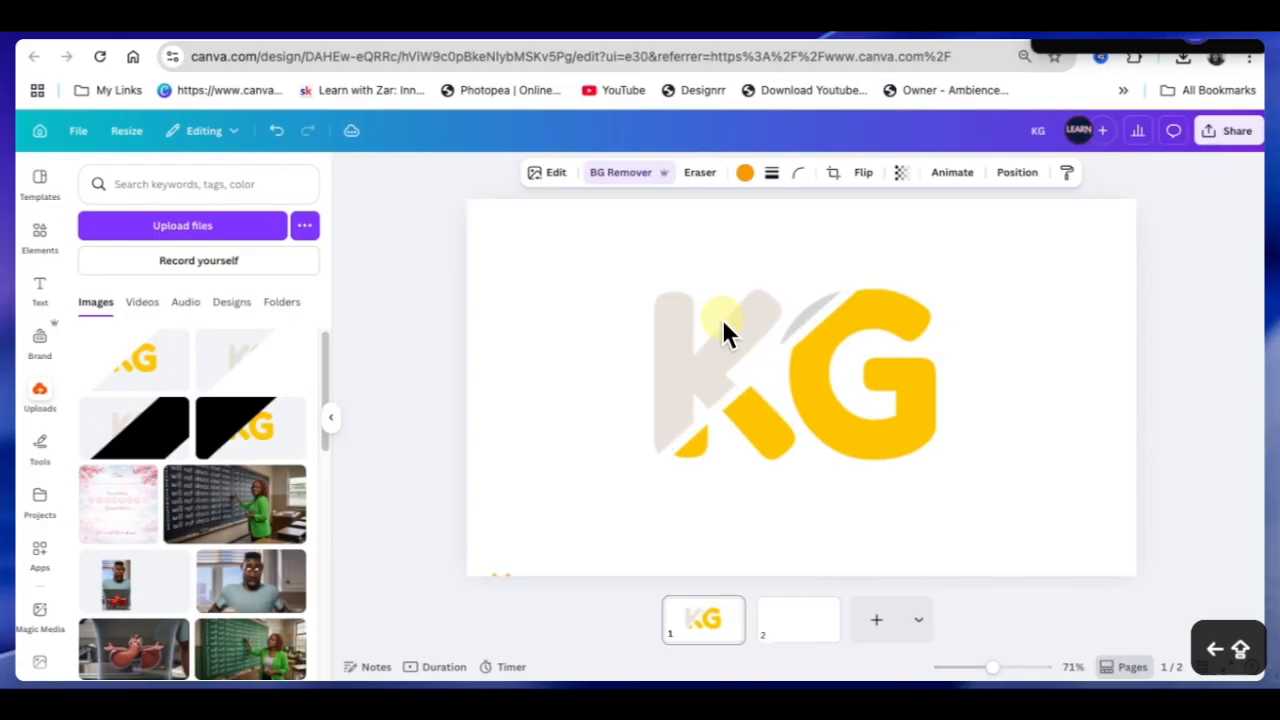
click(689, 381)
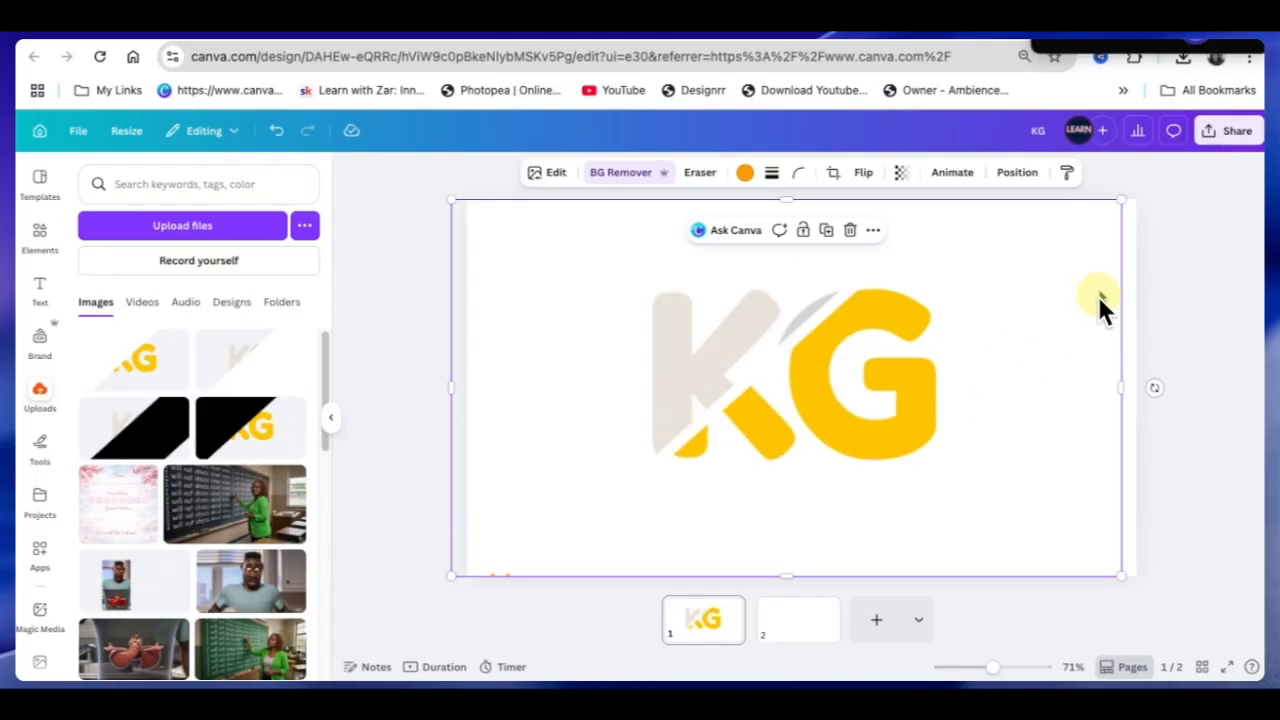
Step: Nudge the gold half image slightly down to widen the diagonal gap between the two halves
click(1130, 333)
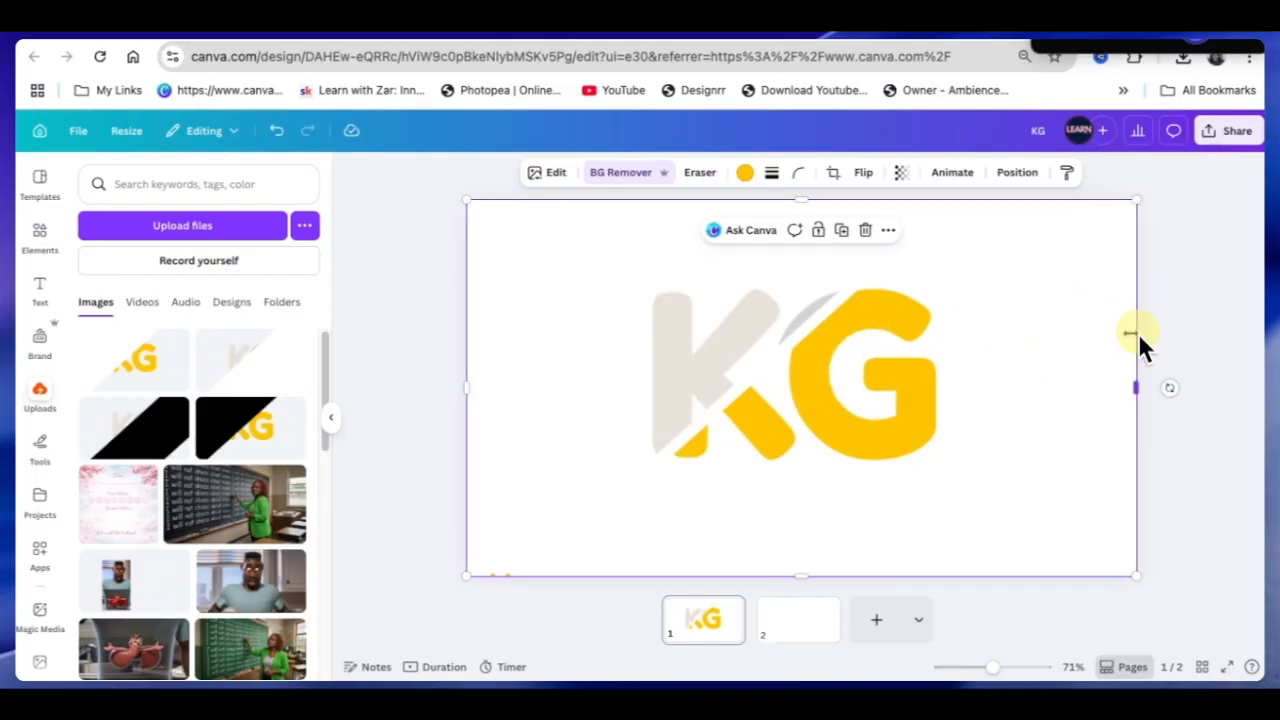
key(shift+Down)
key(shift+Down)
key(shift+Down)
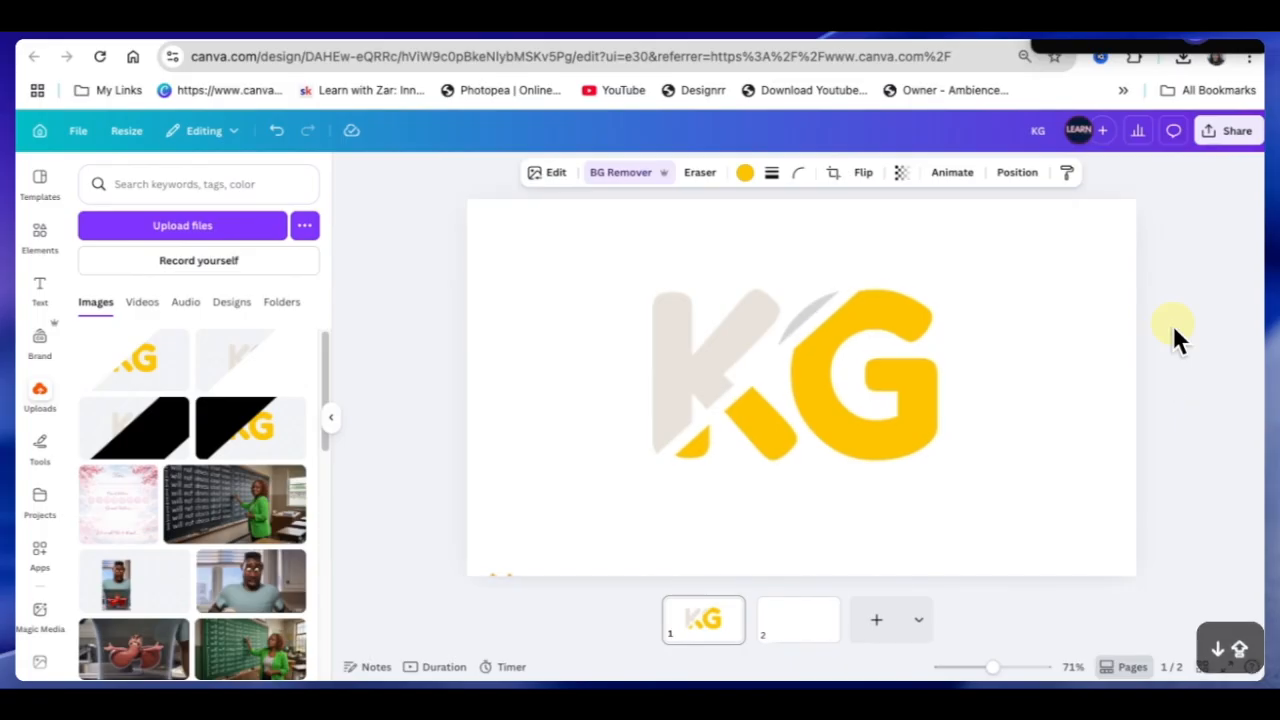
key(shift+Left)
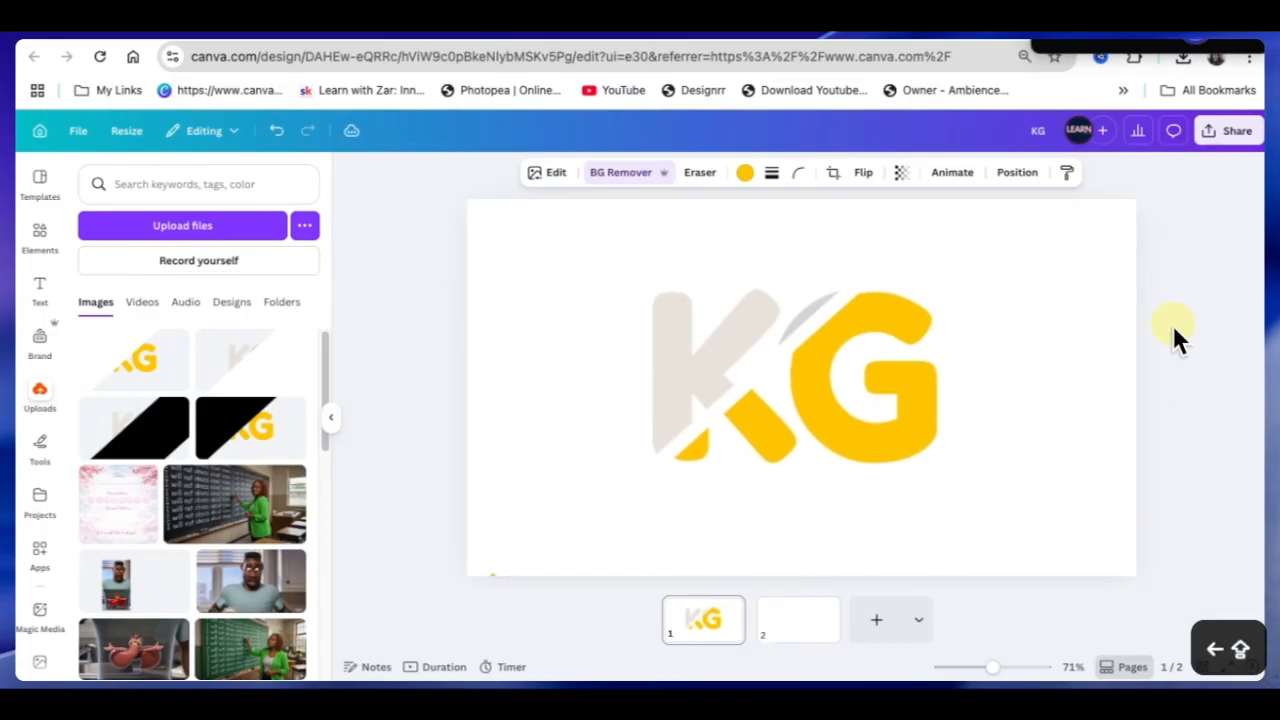
key(shift+Down)
key(shift+Right)
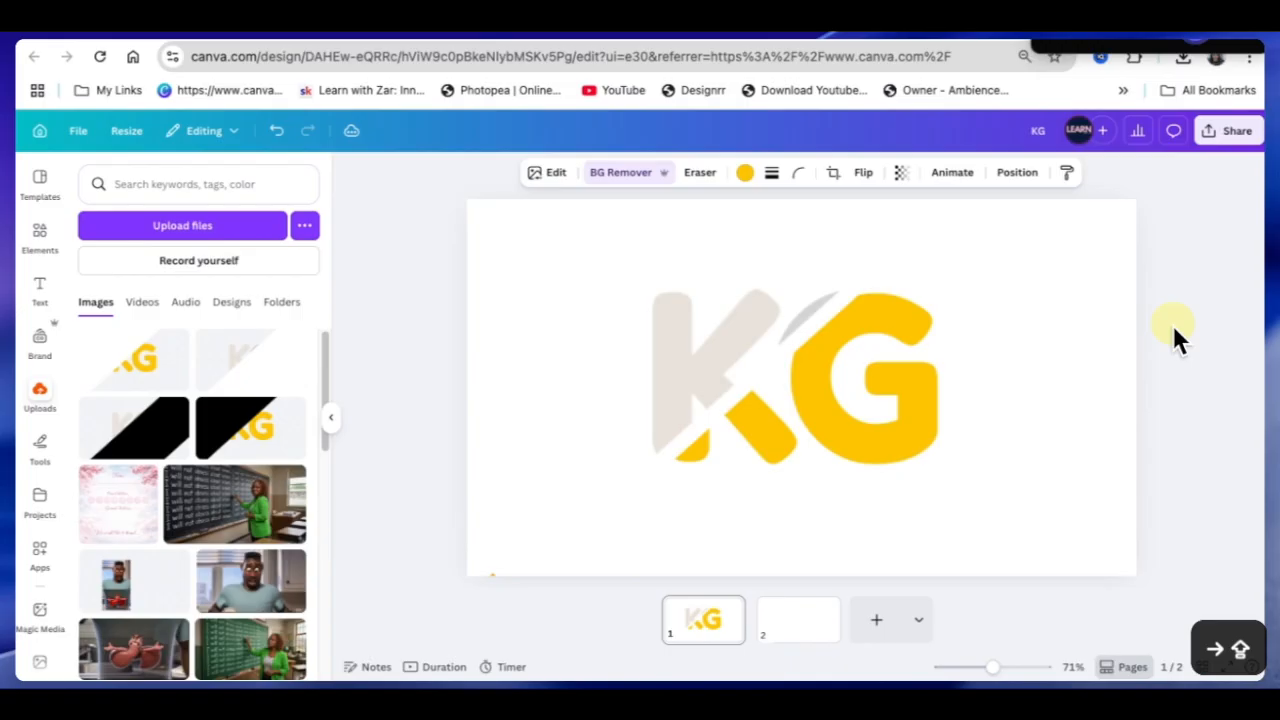
key(shift+Left)
key(shift+Up)
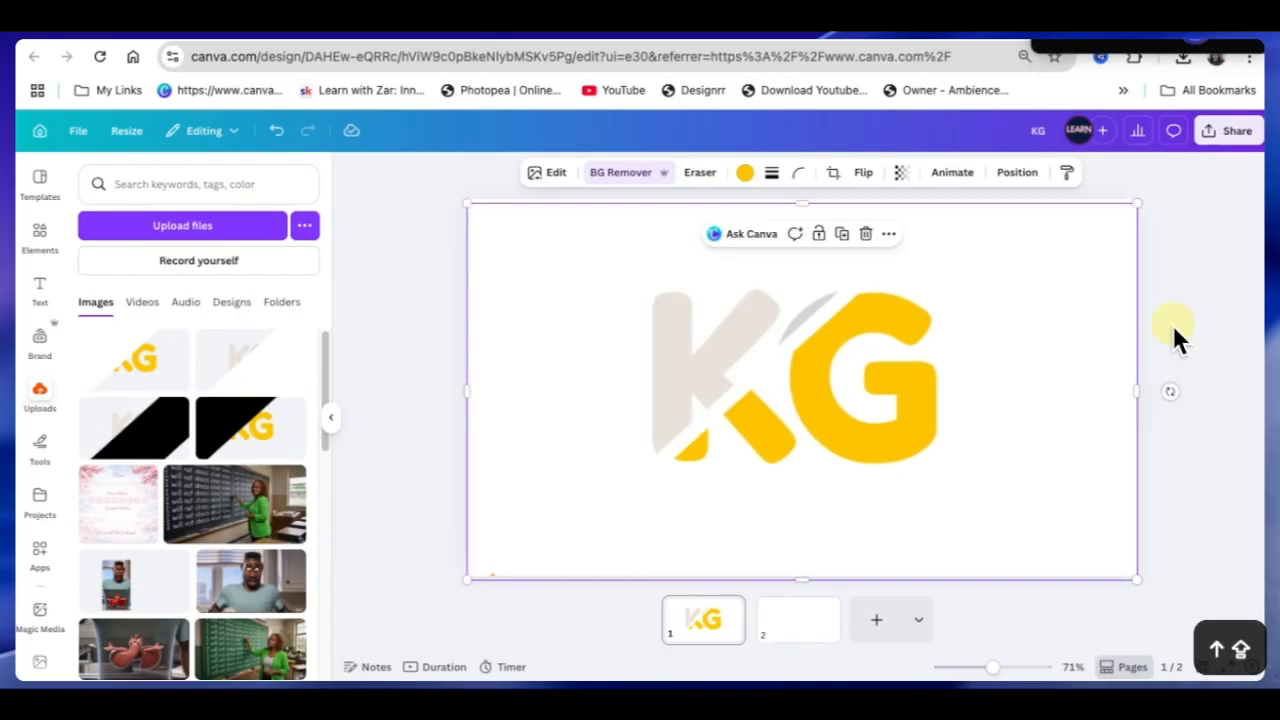
click(399, 353)
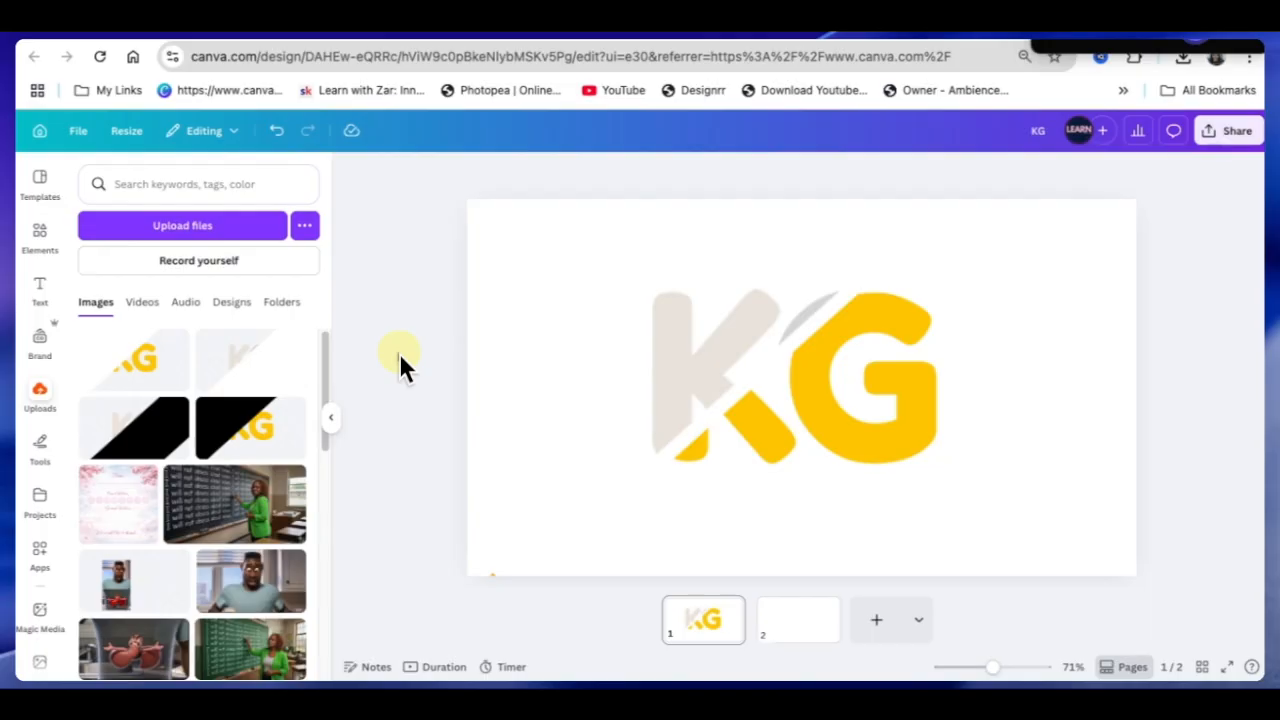
Step: Add the recently used black diagonal arrow and rotate it to about -86° so it points up along the lettering's diagonal gap
click(42, 237)
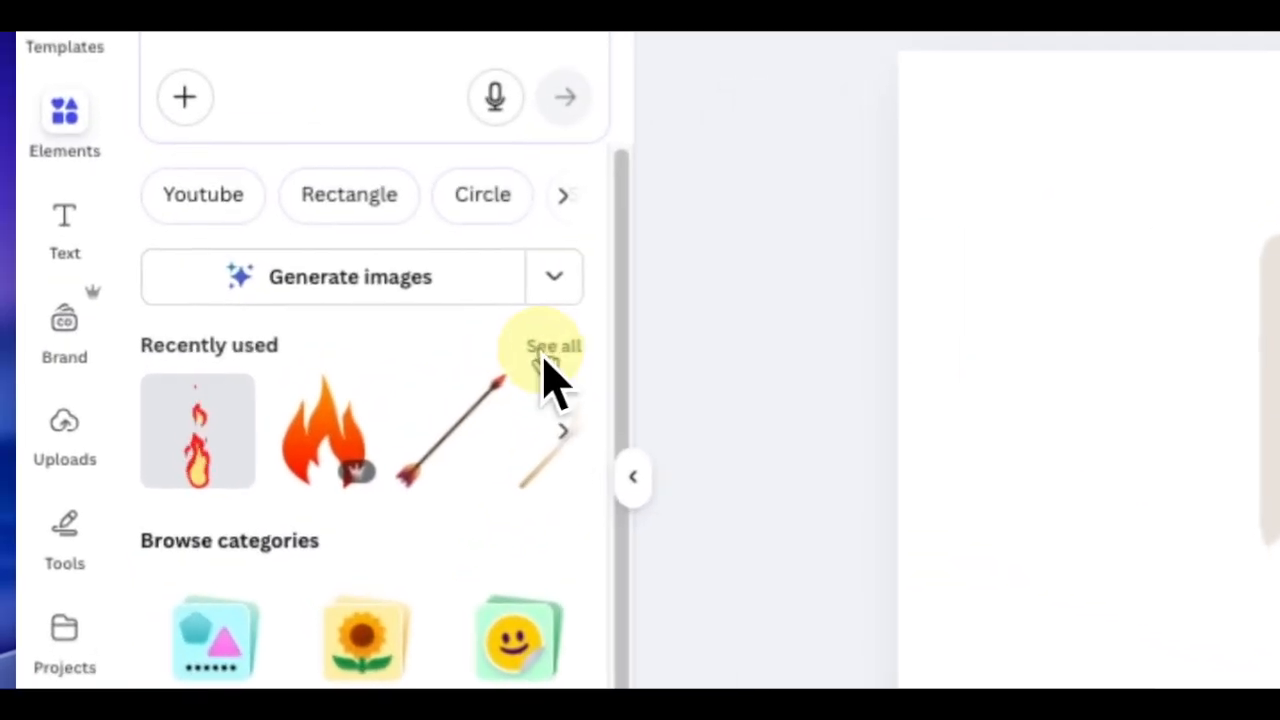
click(290, 351)
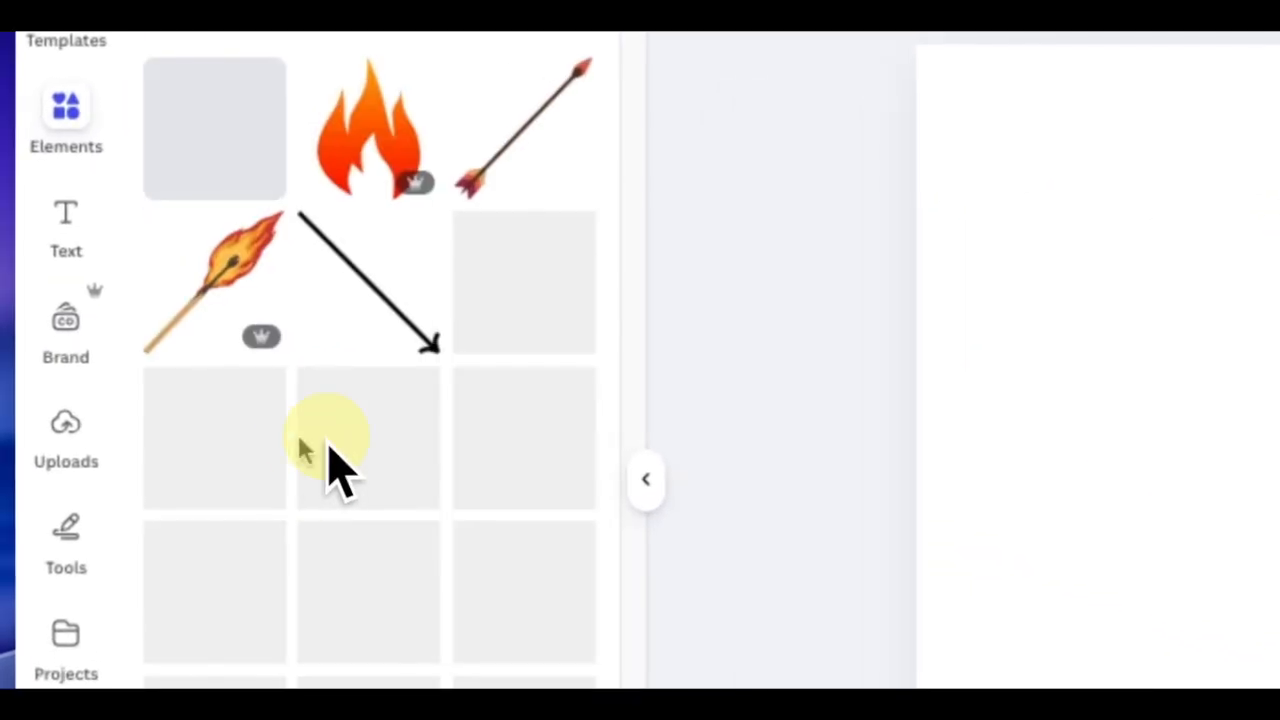
click(376, 305)
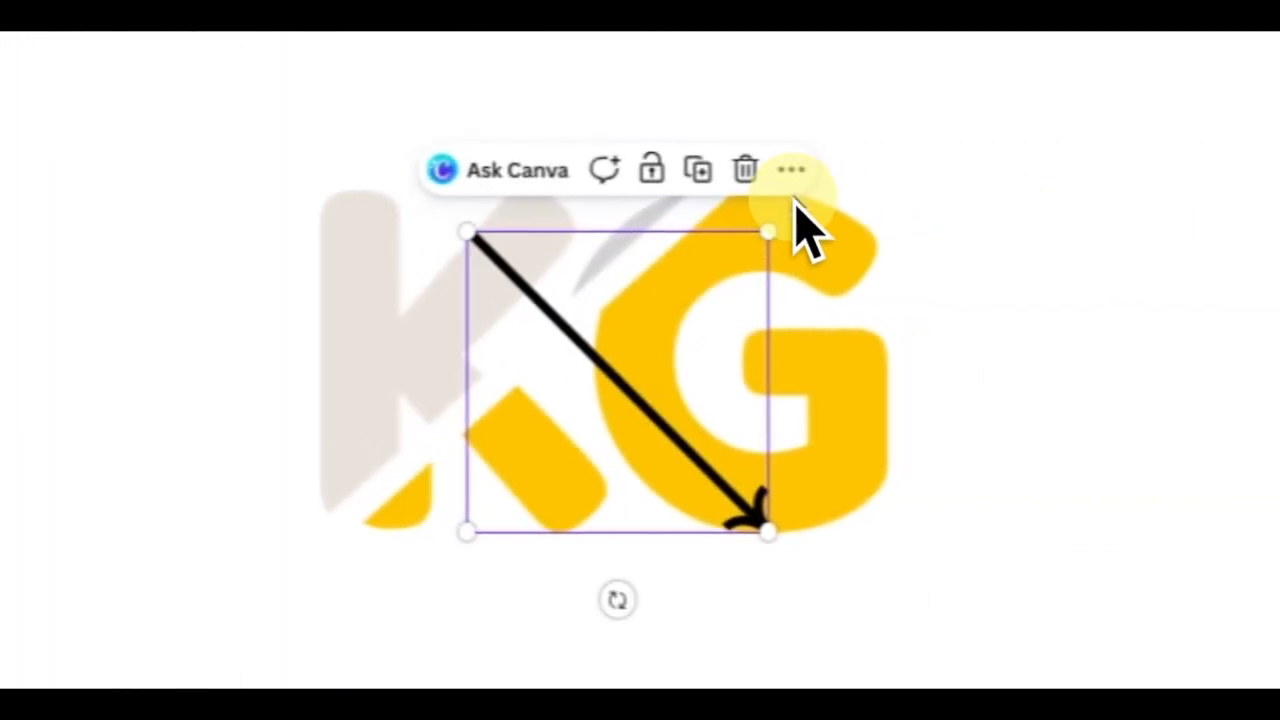
drag(617, 600, 839, 452)
drag(755, 295, 742, 248)
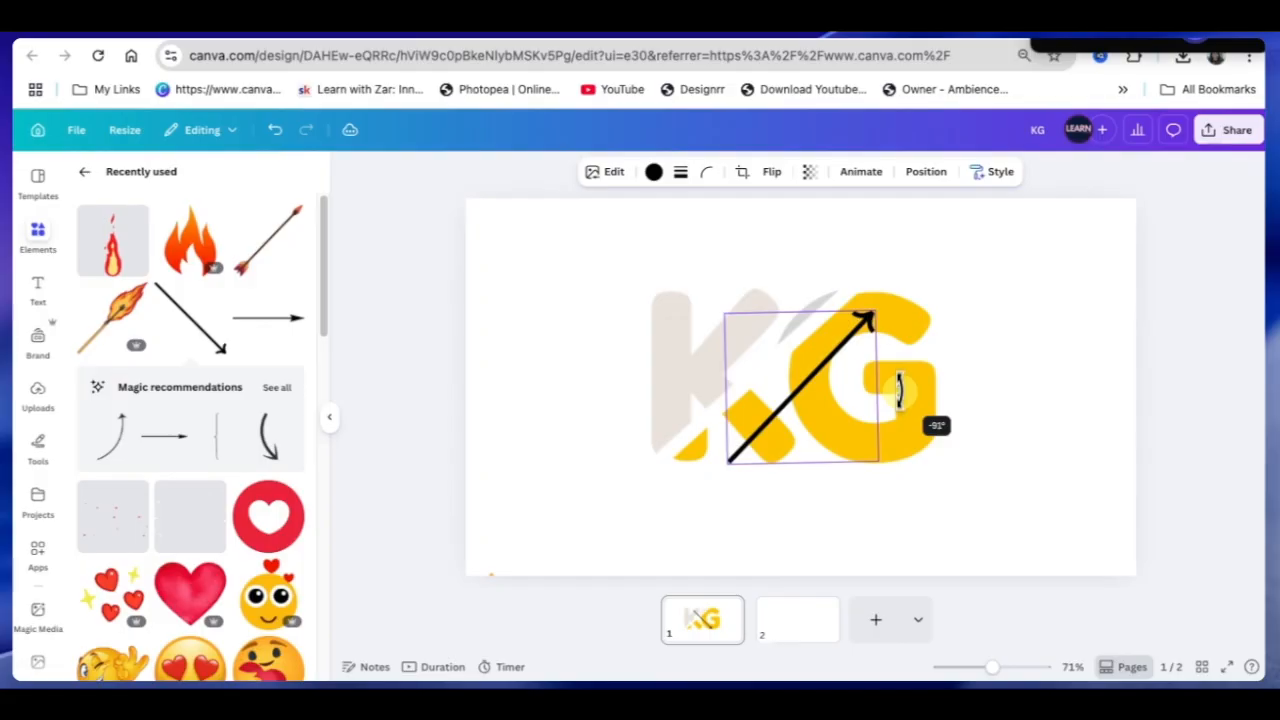
drag(901, 401, 901, 398)
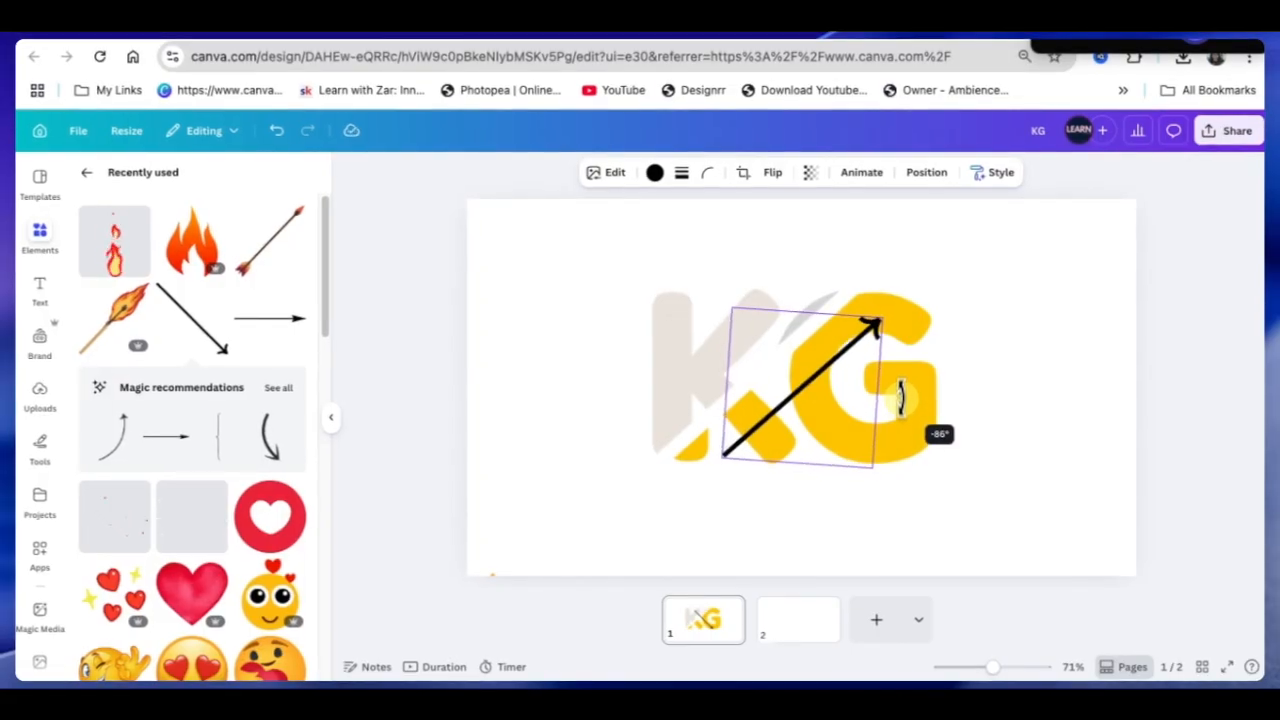
Step: Move the arrow just outside the page's lower-left corner
drag(846, 418, 474, 674)
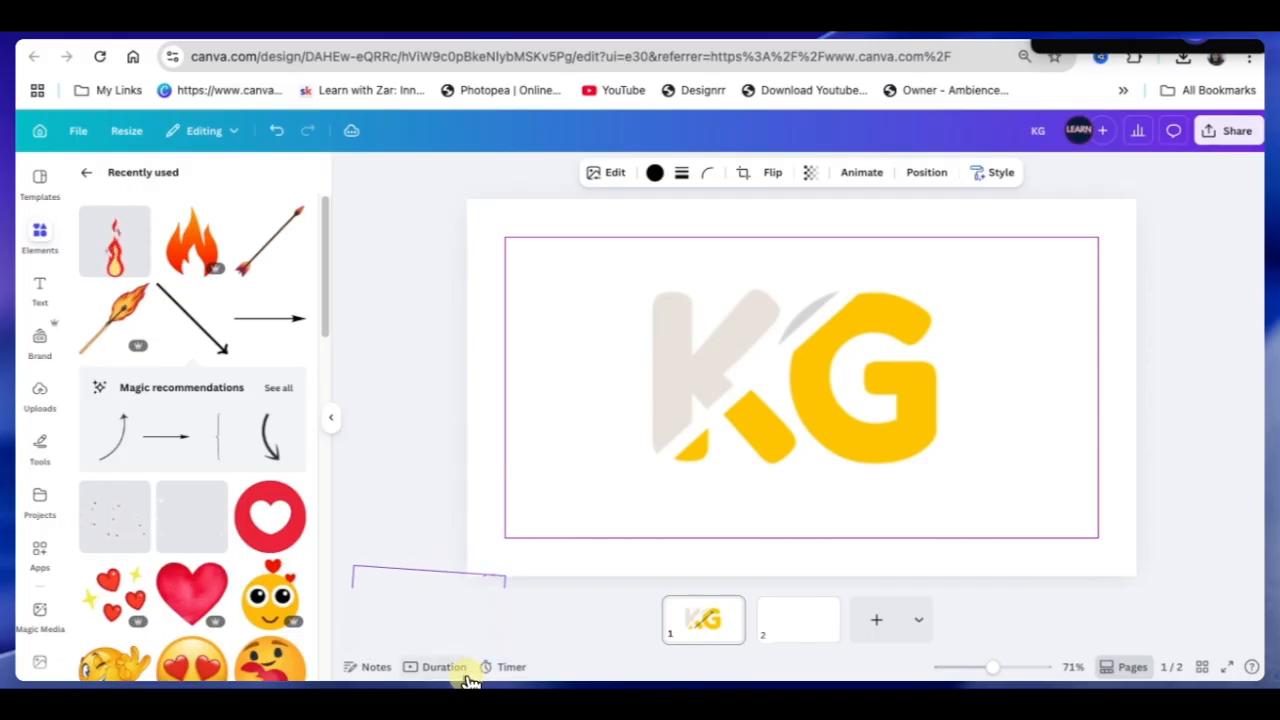
drag(470, 680, 470, 680)
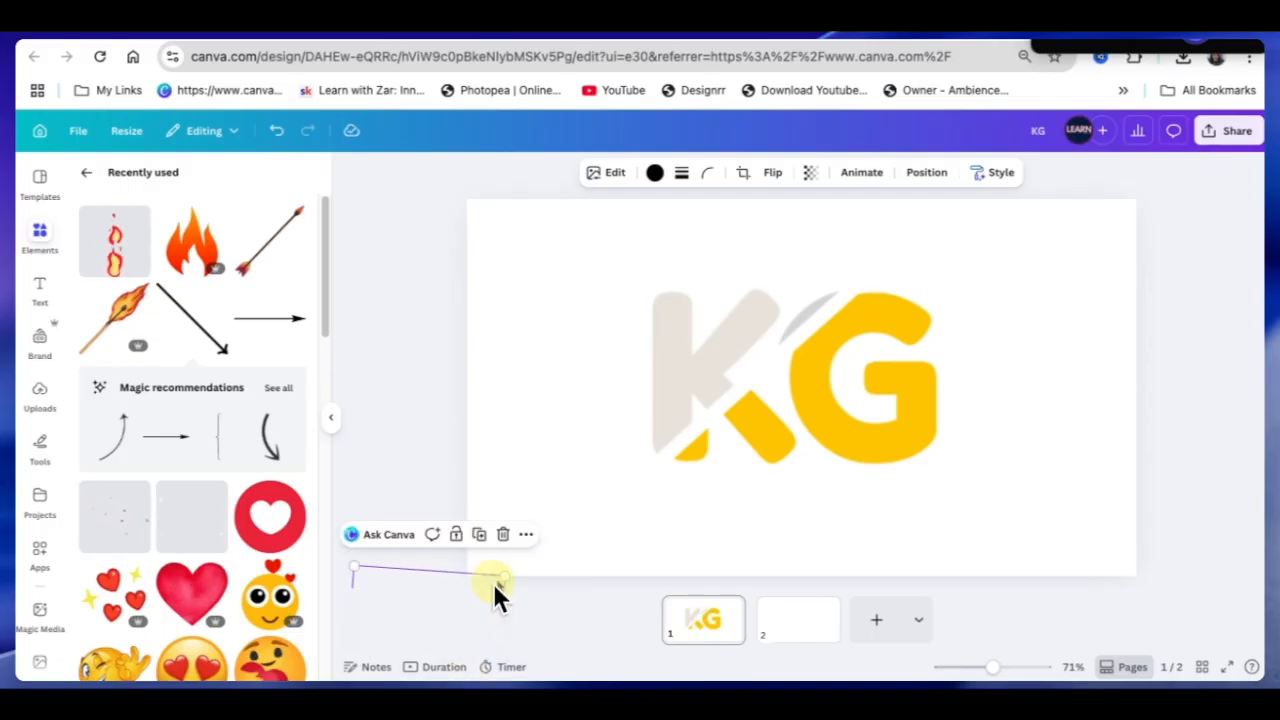
click(431, 425)
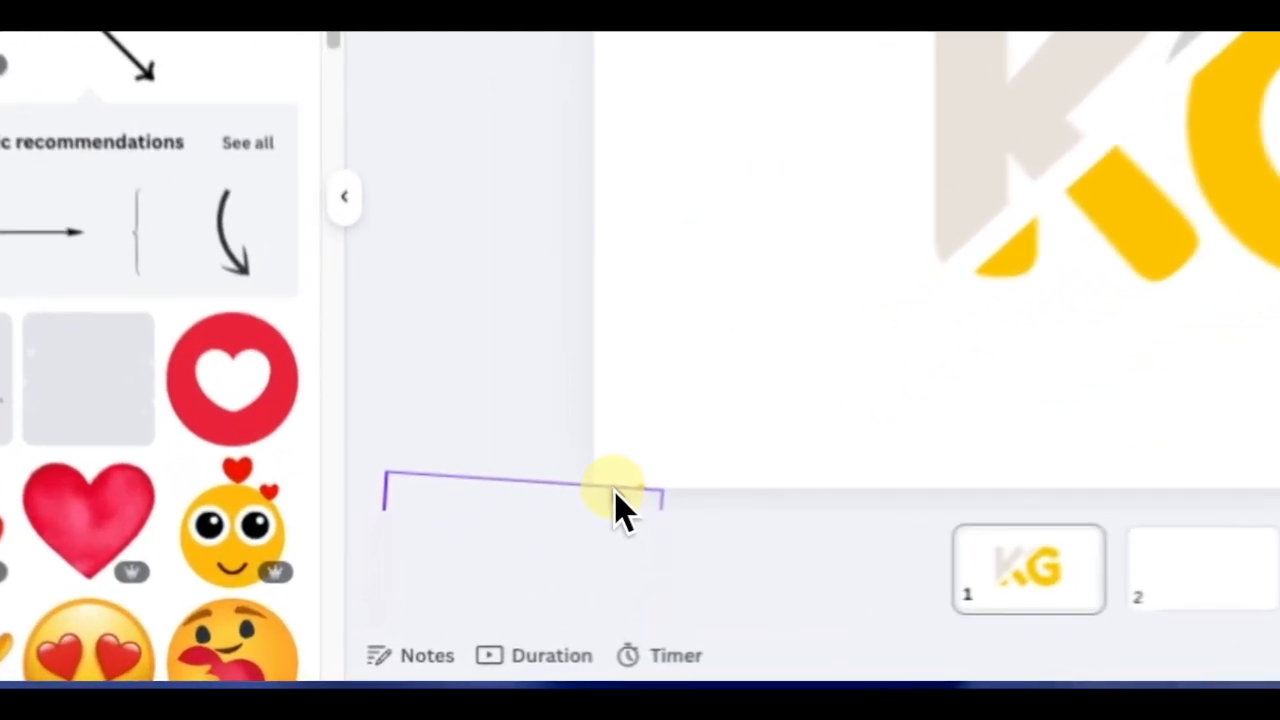
Step: Set the first page's background to the default solid black
click(617, 495)
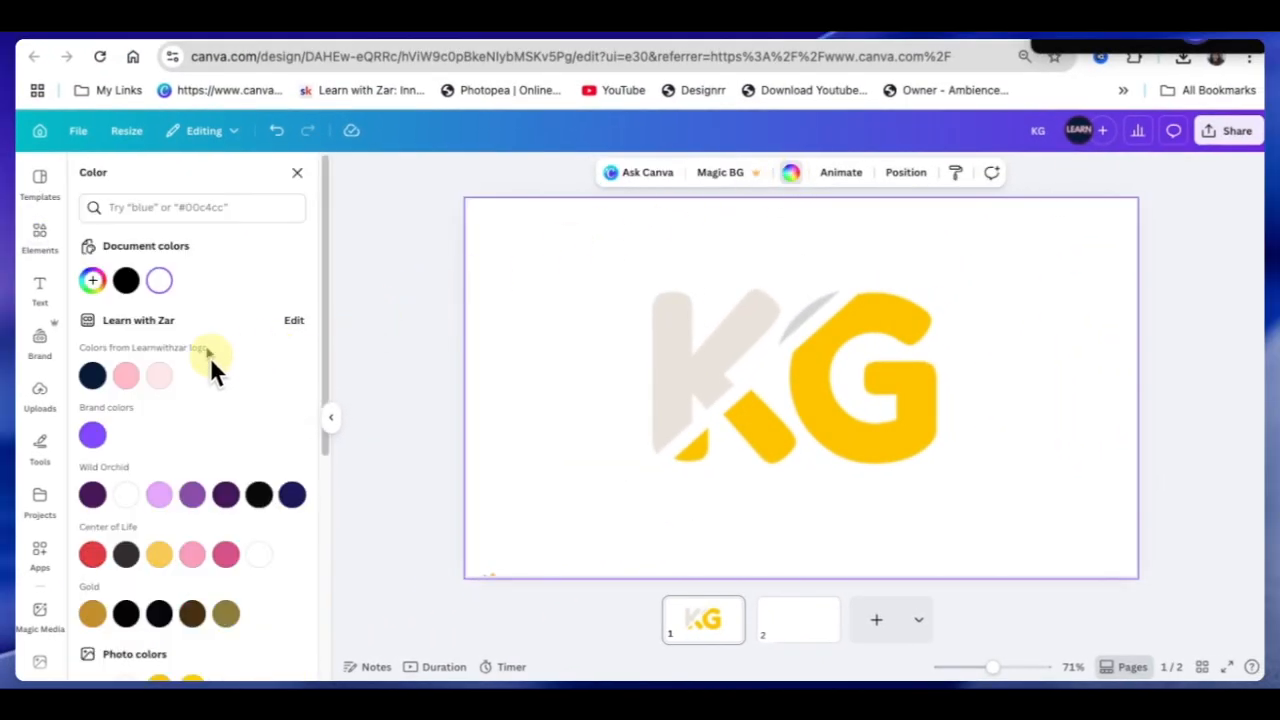
scroll(128, 481, down, 4)
click(93, 416)
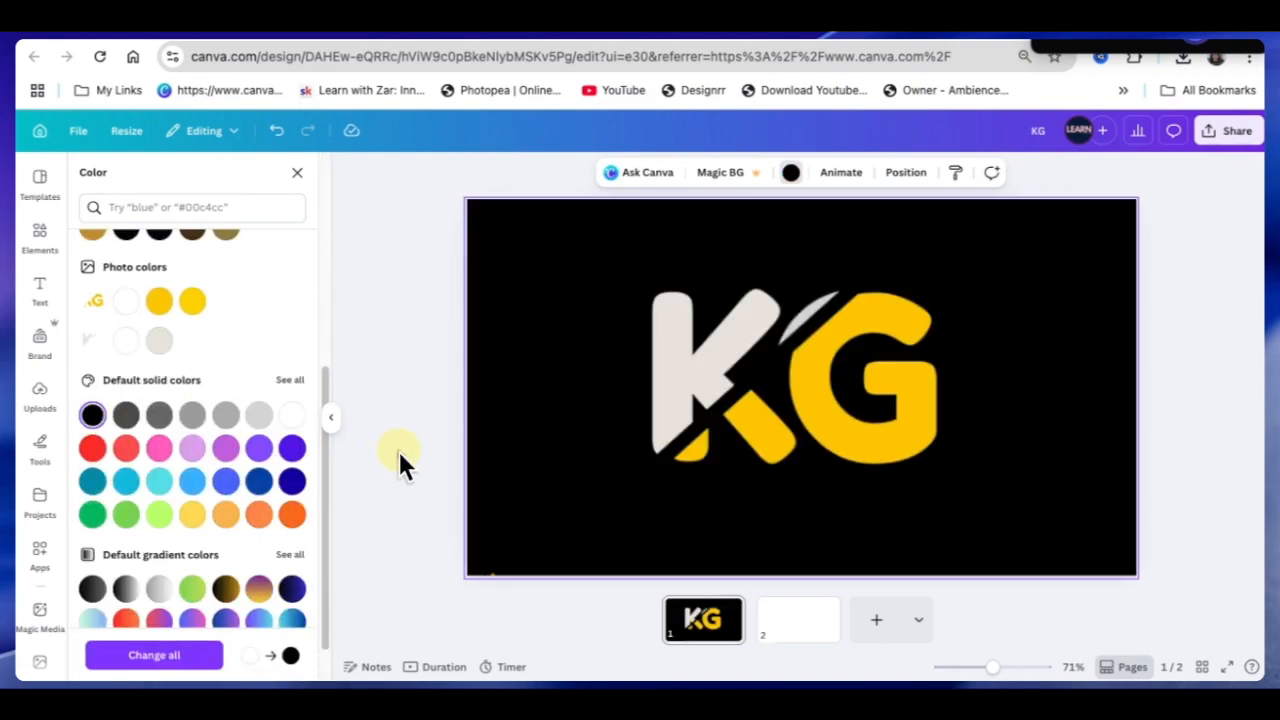
Step: Recolour the off-page arrow with the yellow photo colour taken from the gold lettering image
click(494, 575)
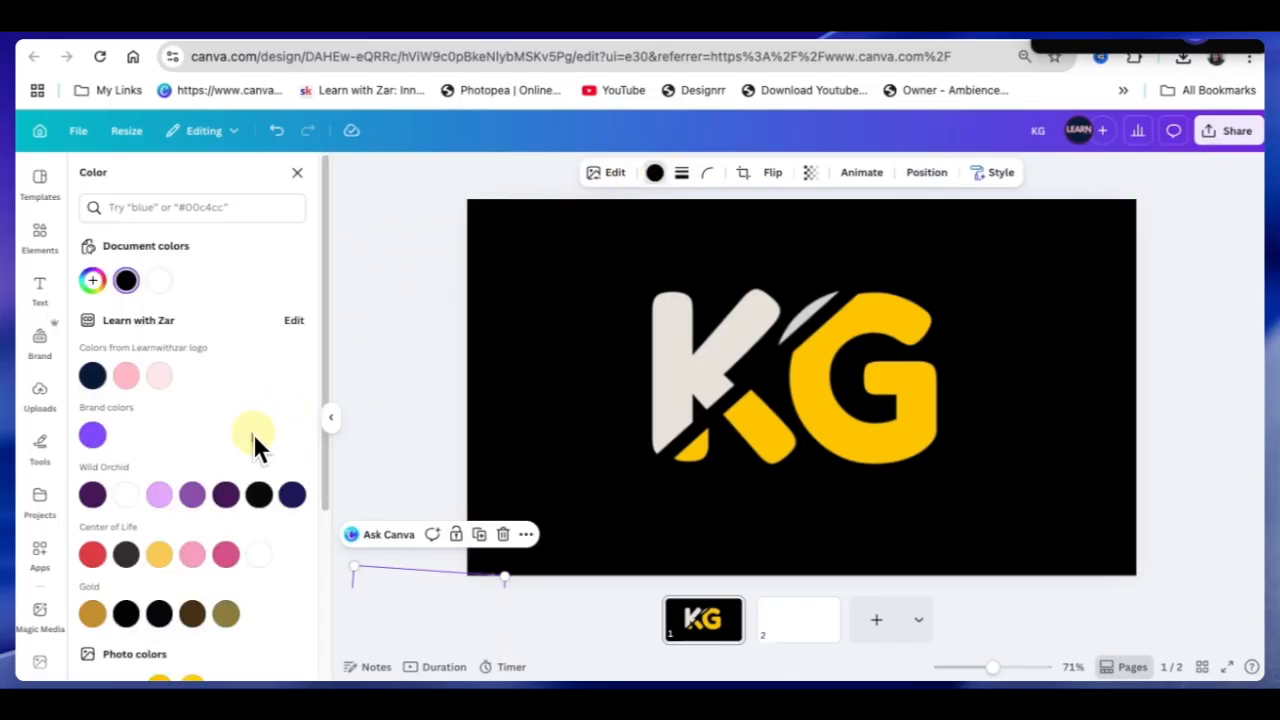
scroll(204, 491, down, 3)
click(197, 450)
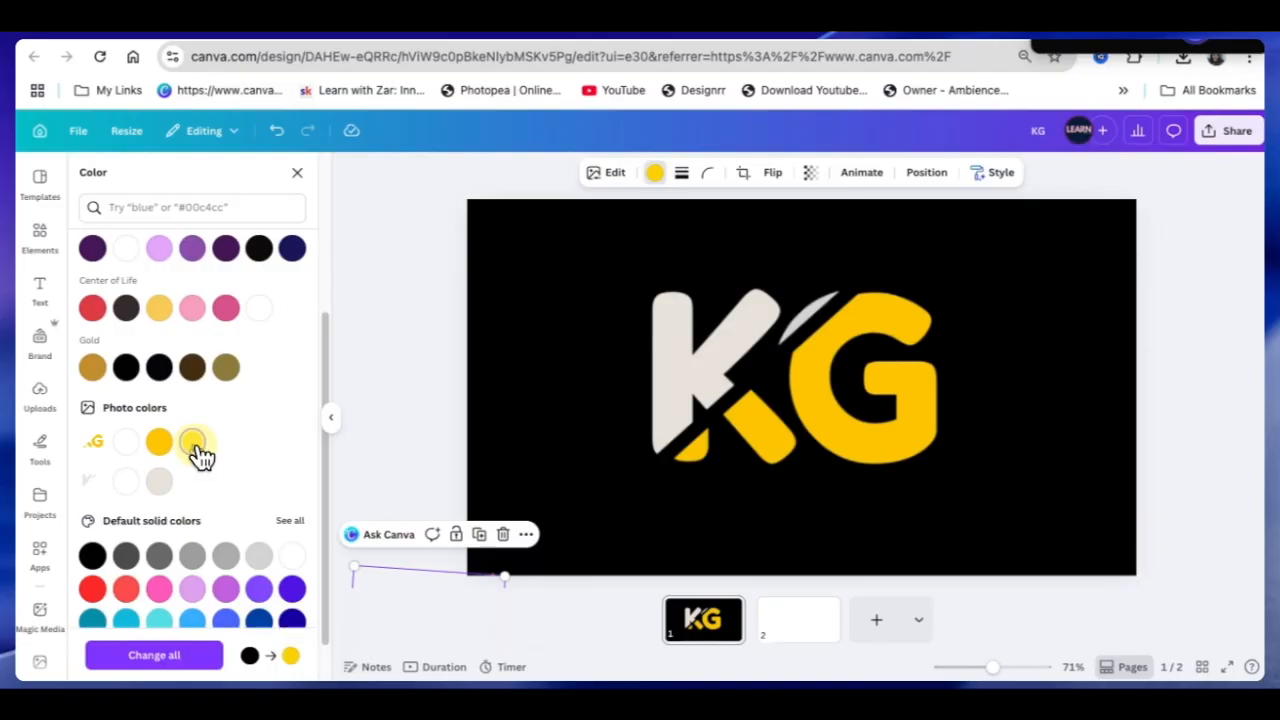
click(413, 315)
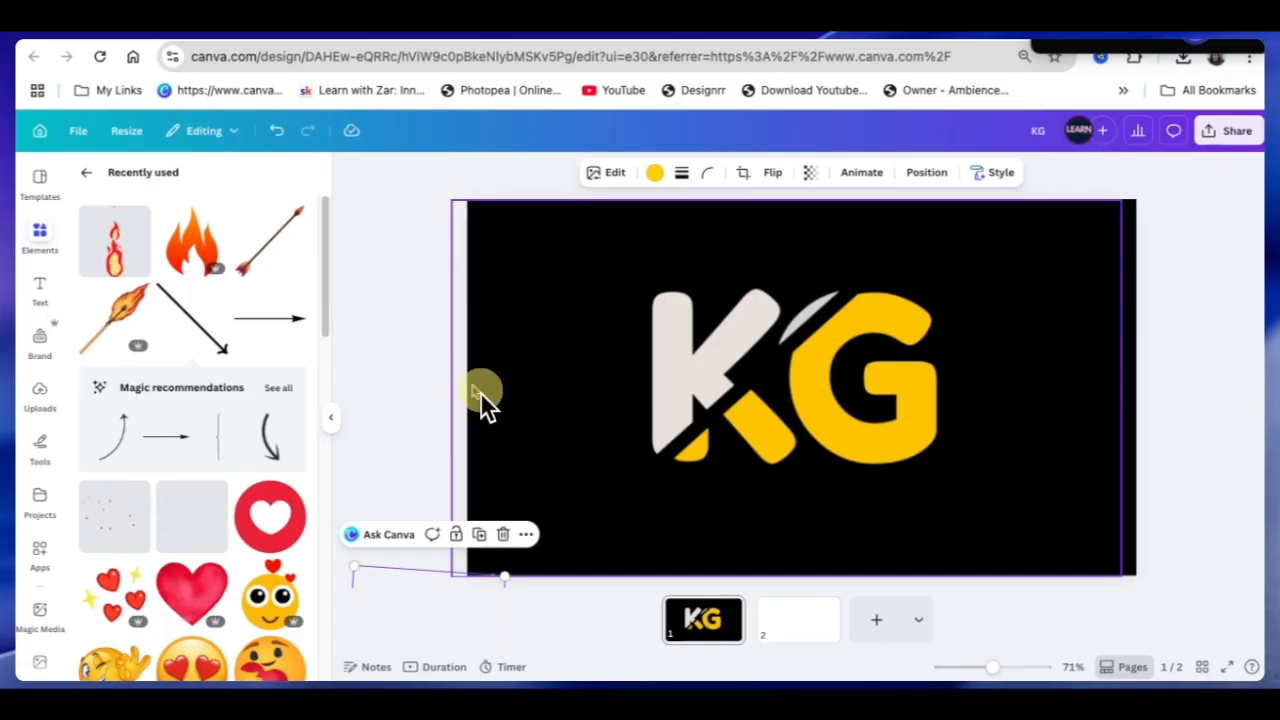
click(420, 409)
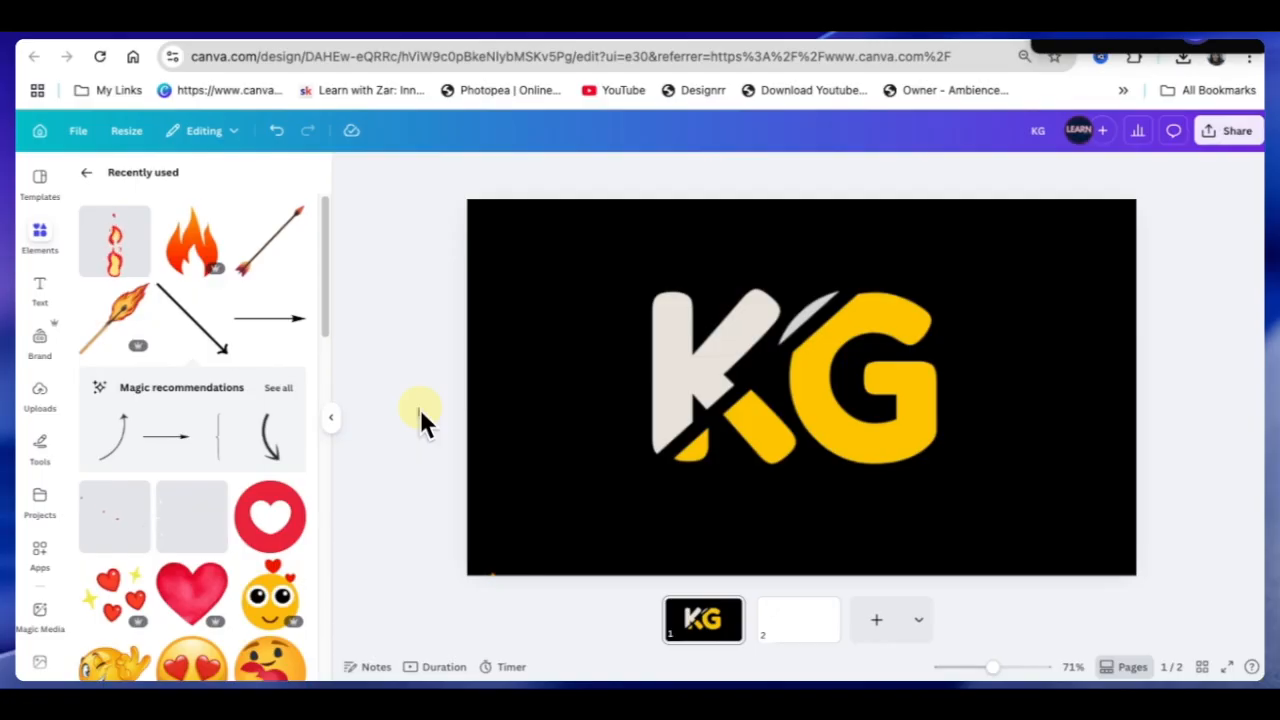
Step: Add a square shape, stretch it over the page's right half, and rotate it parallel to the lettering's diagonal gap
key(r)
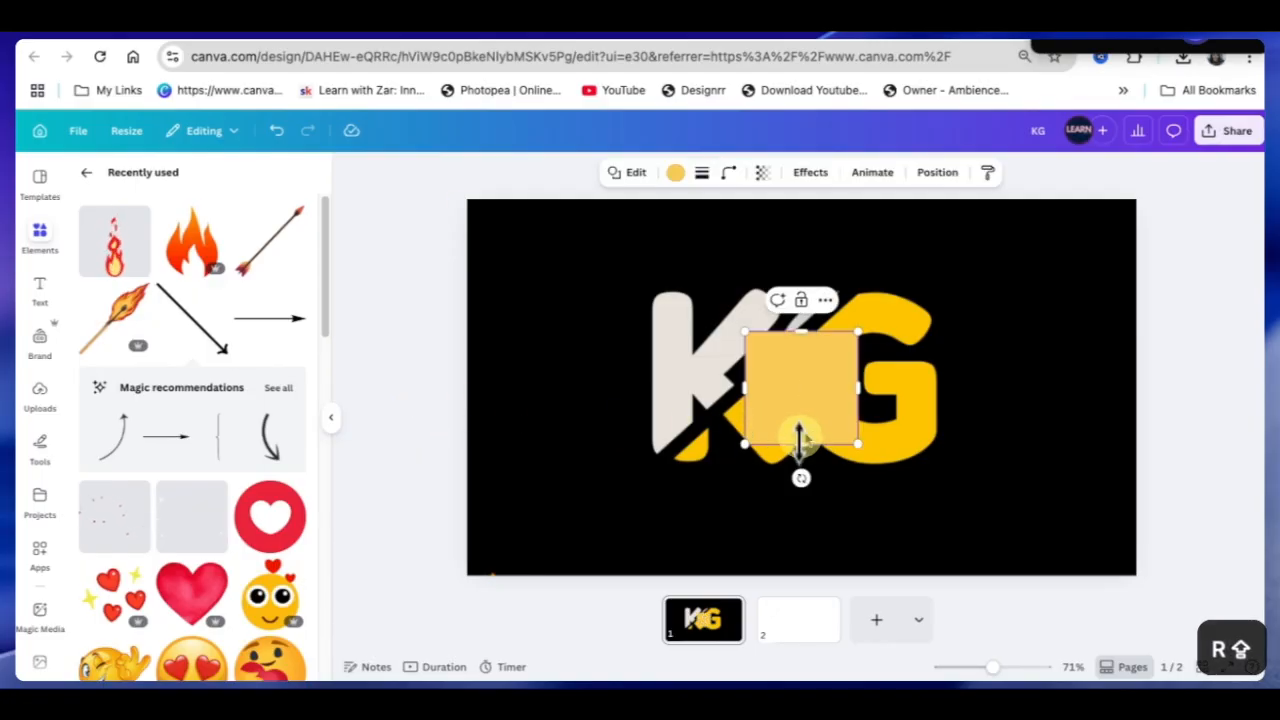
drag(802, 444, 806, 568)
drag(806, 568, 806, 577)
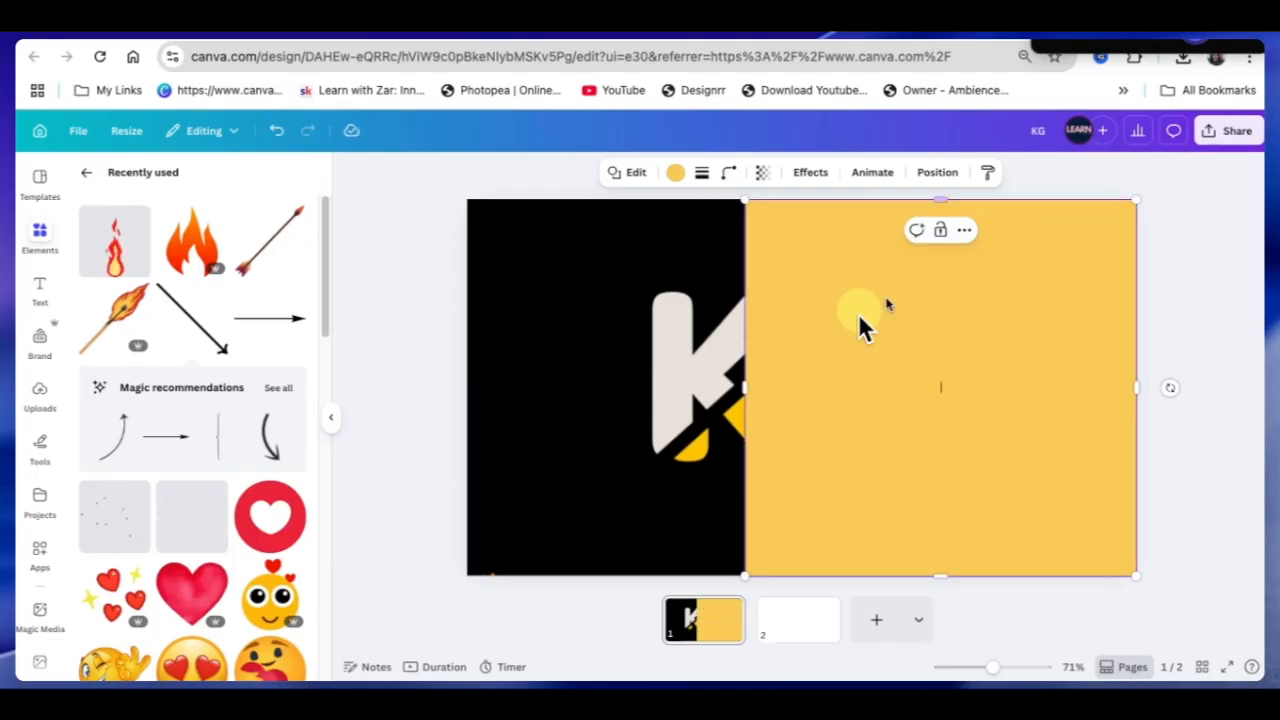
drag(1172, 388, 1092, 515)
drag(1060, 305, 1212, 326)
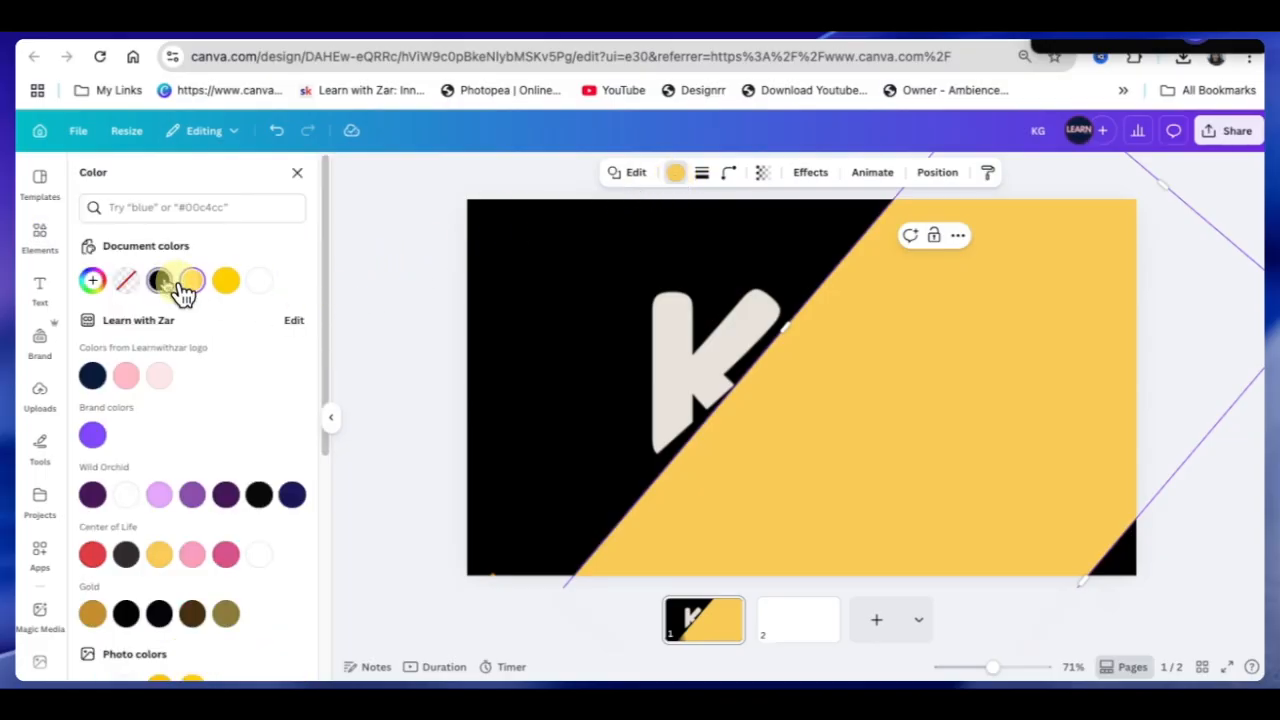
Step: Recolour the rotated rectangle black and align its edge with the diagonal gap so it covers the gold lettering
click(161, 281)
drag(972, 509, 964, 514)
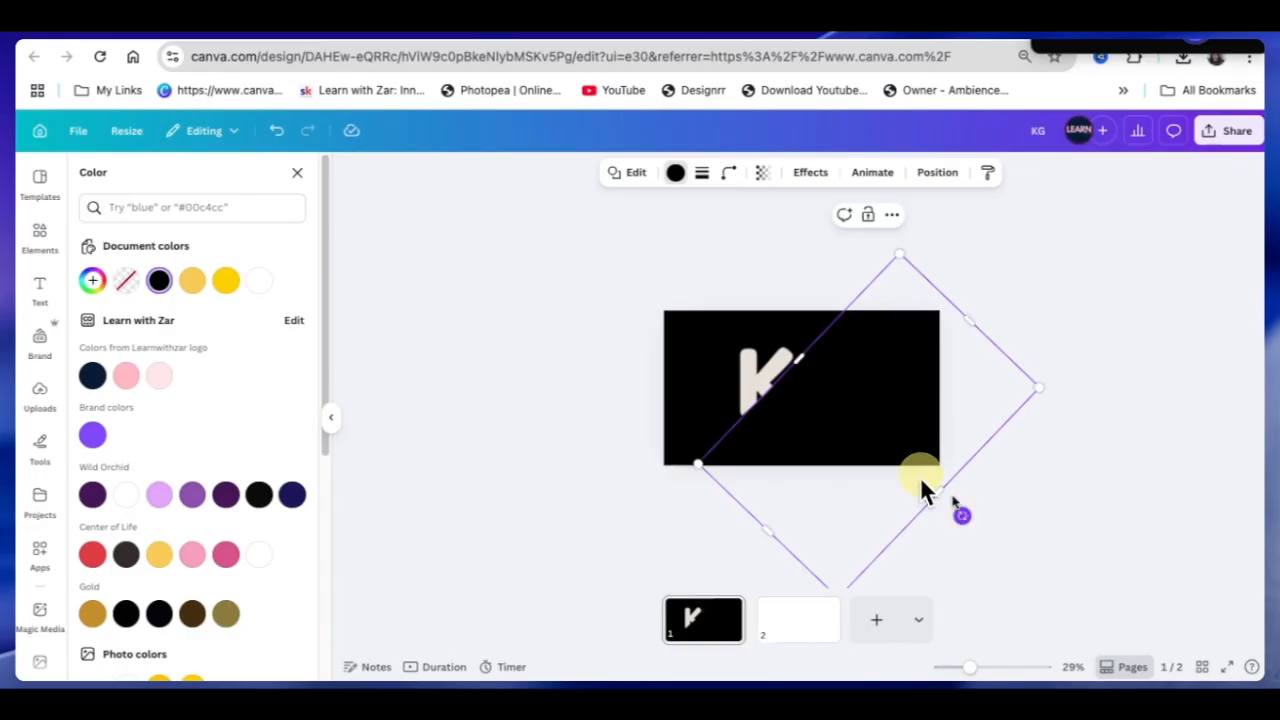
click(930, 343)
drag(846, 386, 843, 393)
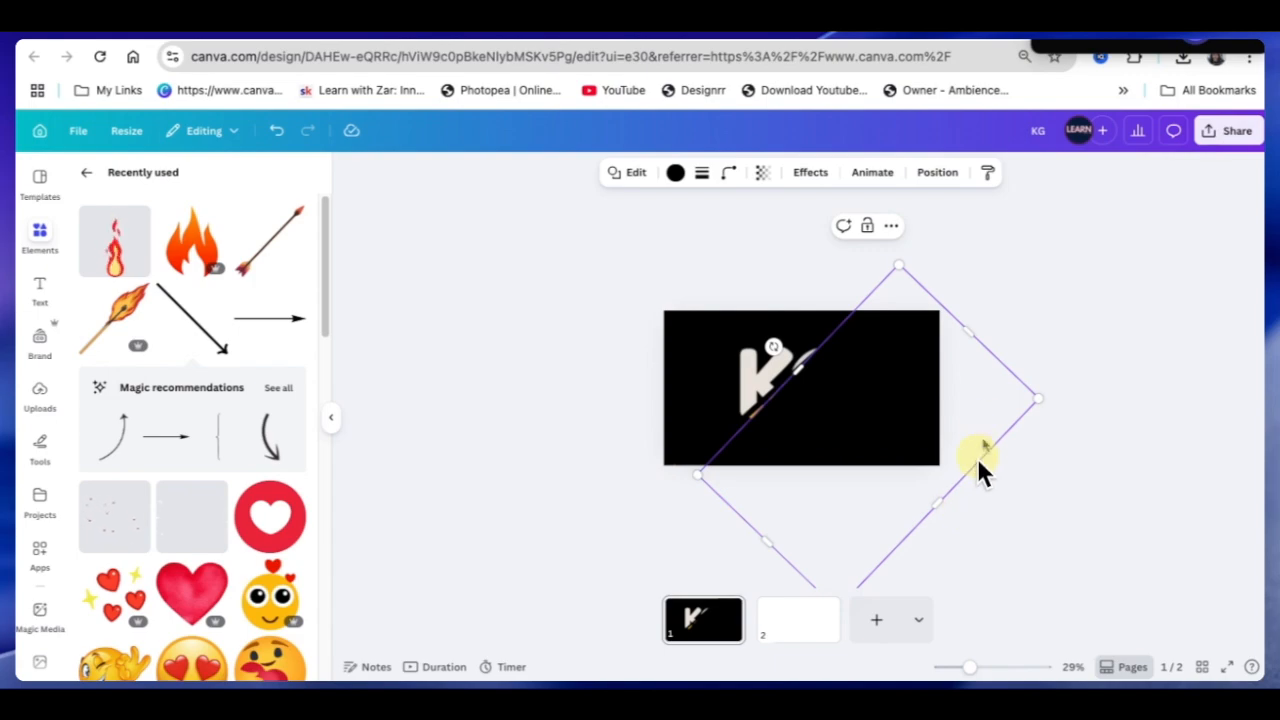
drag(903, 426, 843, 400)
scroll(858, 557, down, 2)
scroll(858, 557, up, 8)
drag(644, 421, 644, 421)
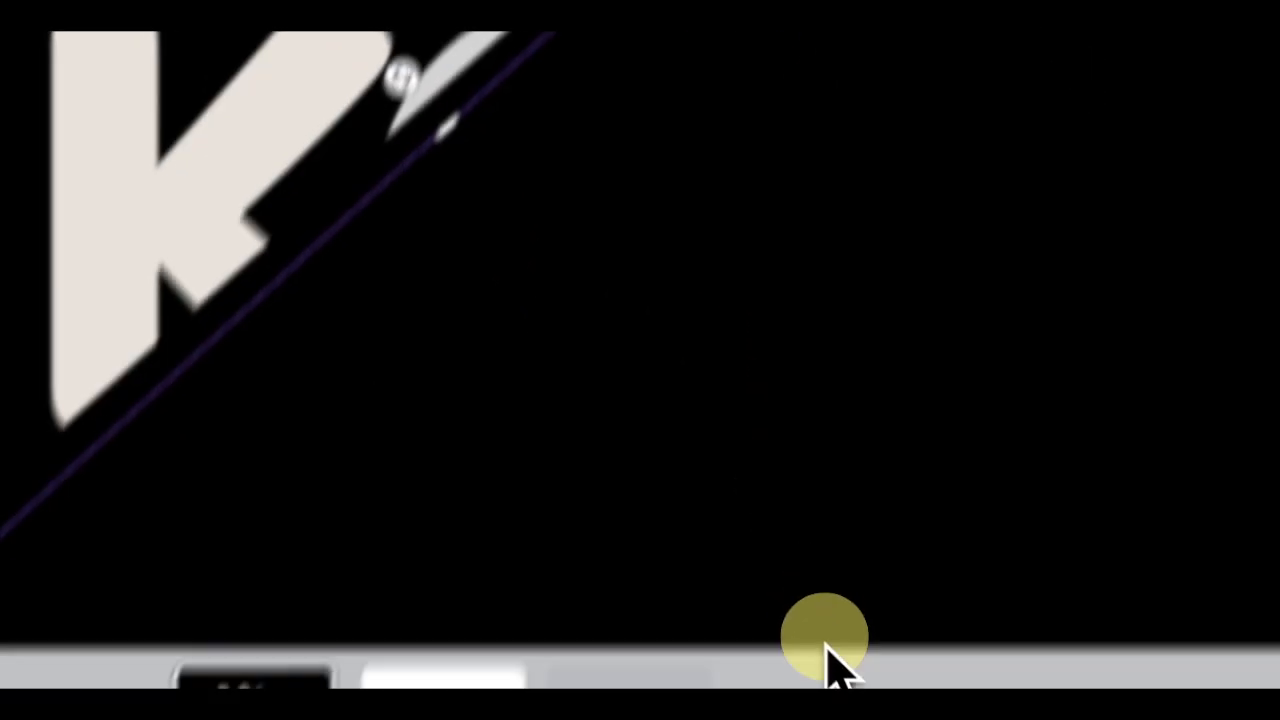
drag(759, 667, 678, 640)
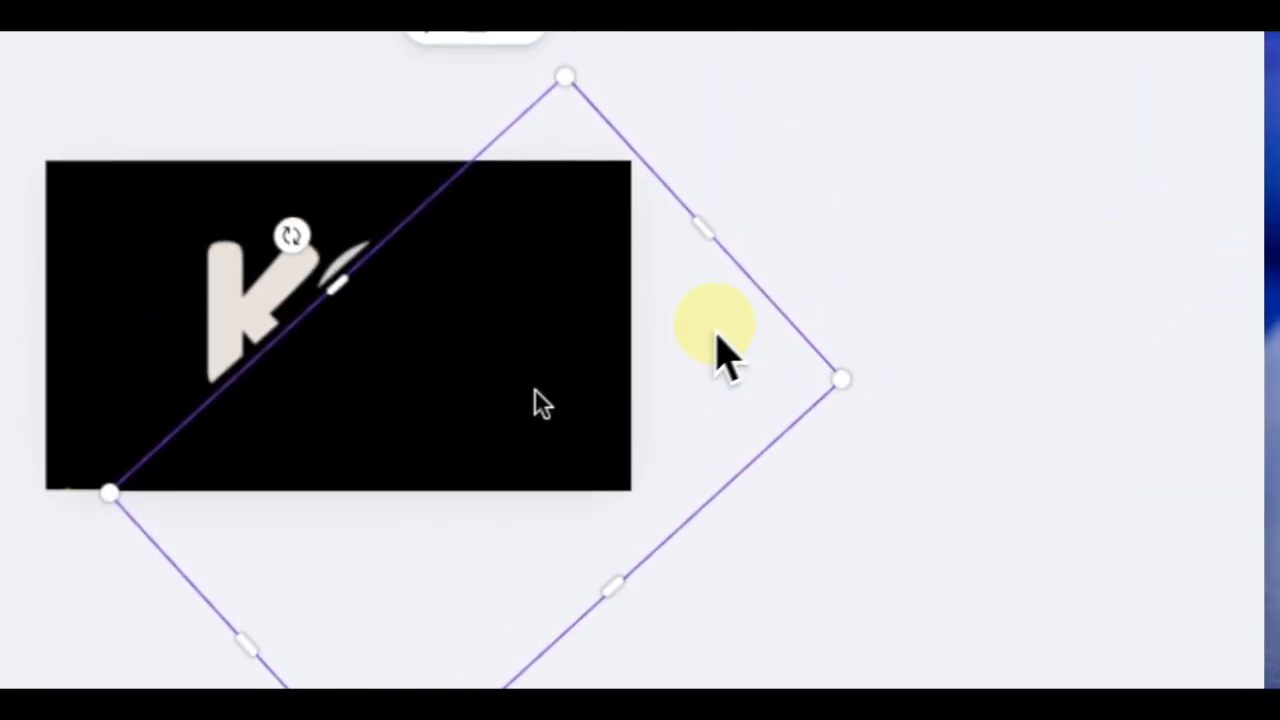
click(797, 292)
Step: Duplicate the black rectangle and move the copy to the gap's upper-left side so it covers the gray lettering
click(450, 406)
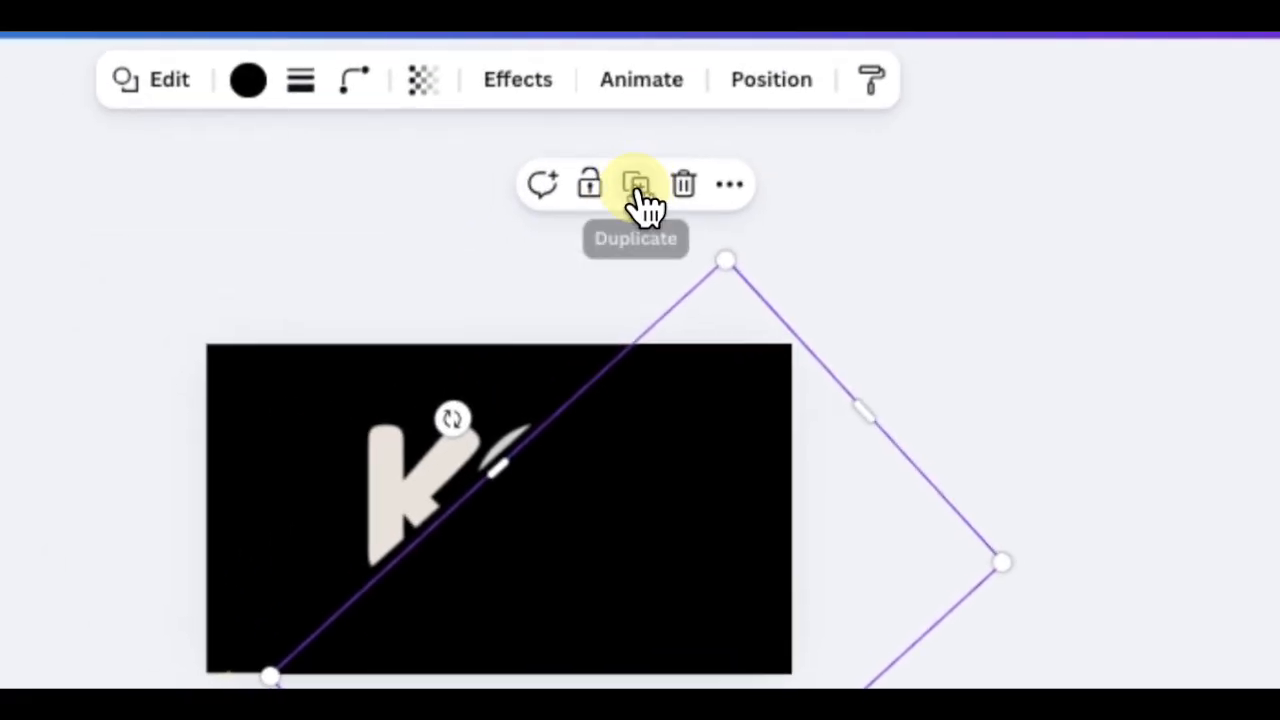
click(484, 114)
drag(478, 534, 125, 235)
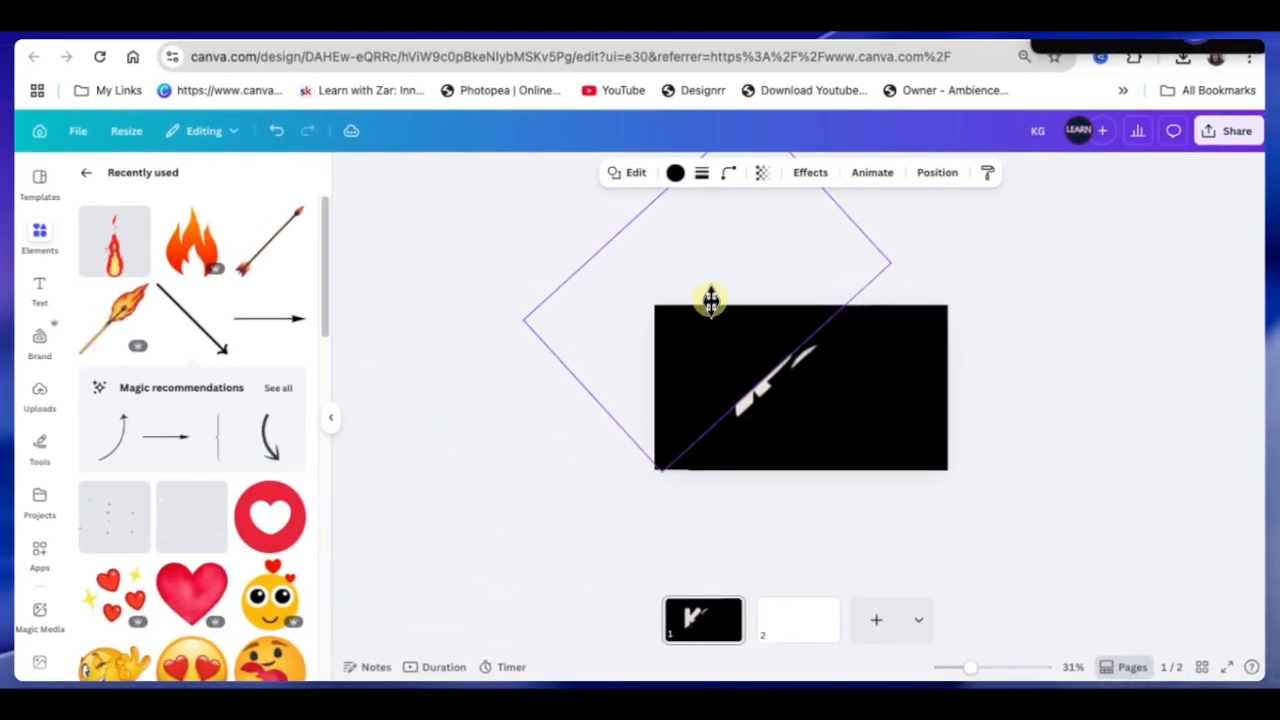
drag(711, 301, 712, 304)
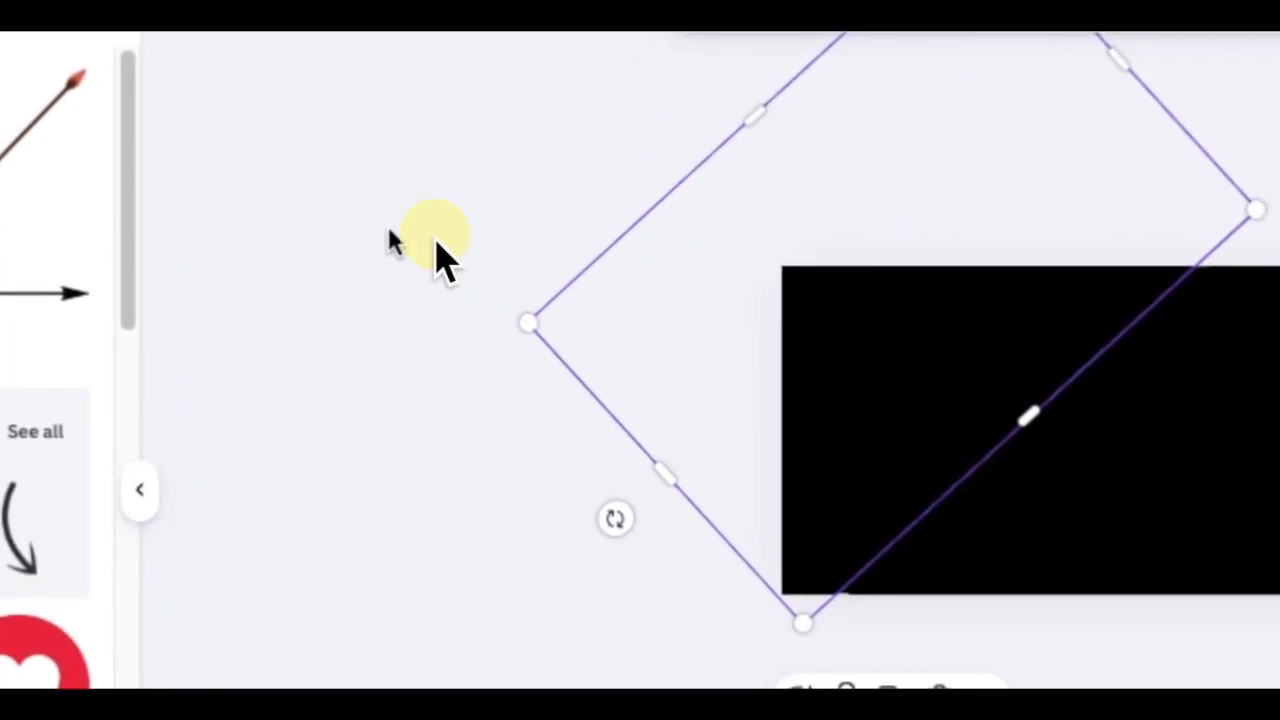
click(400, 228)
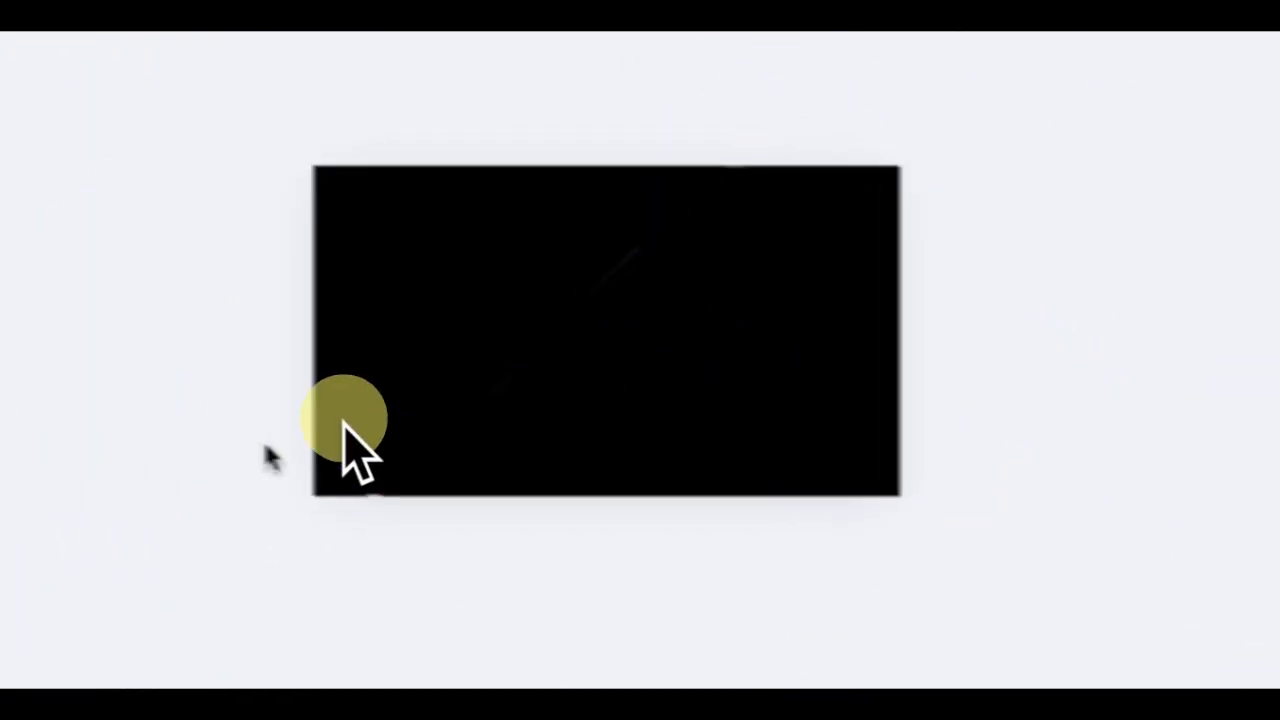
click(405, 374)
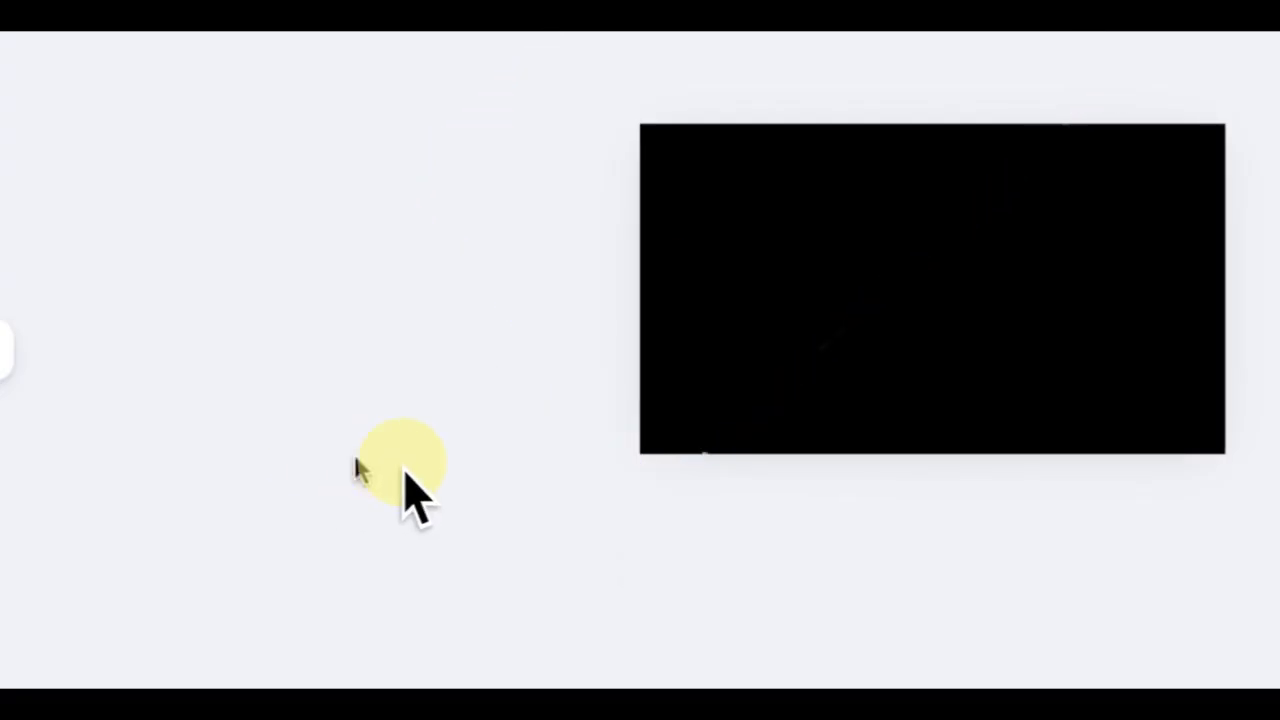
Step: Duplicate the first page with its covered lettering
click(358, 463)
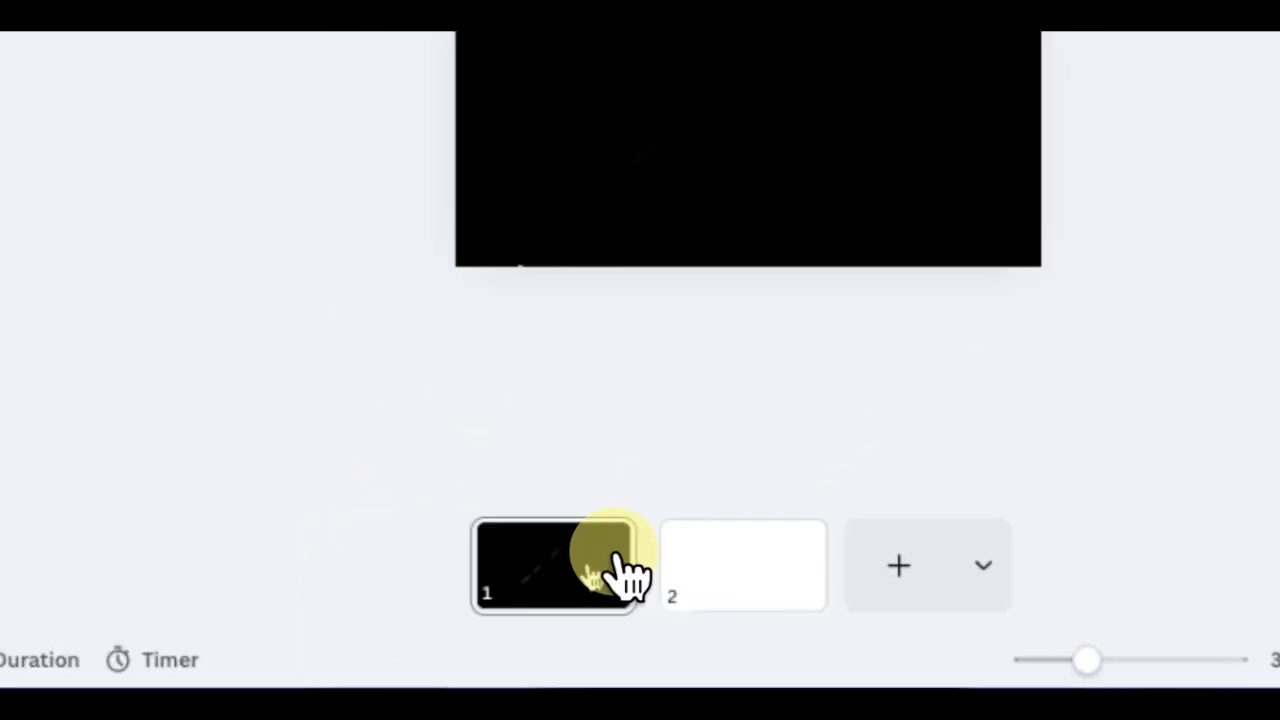
click(470, 598)
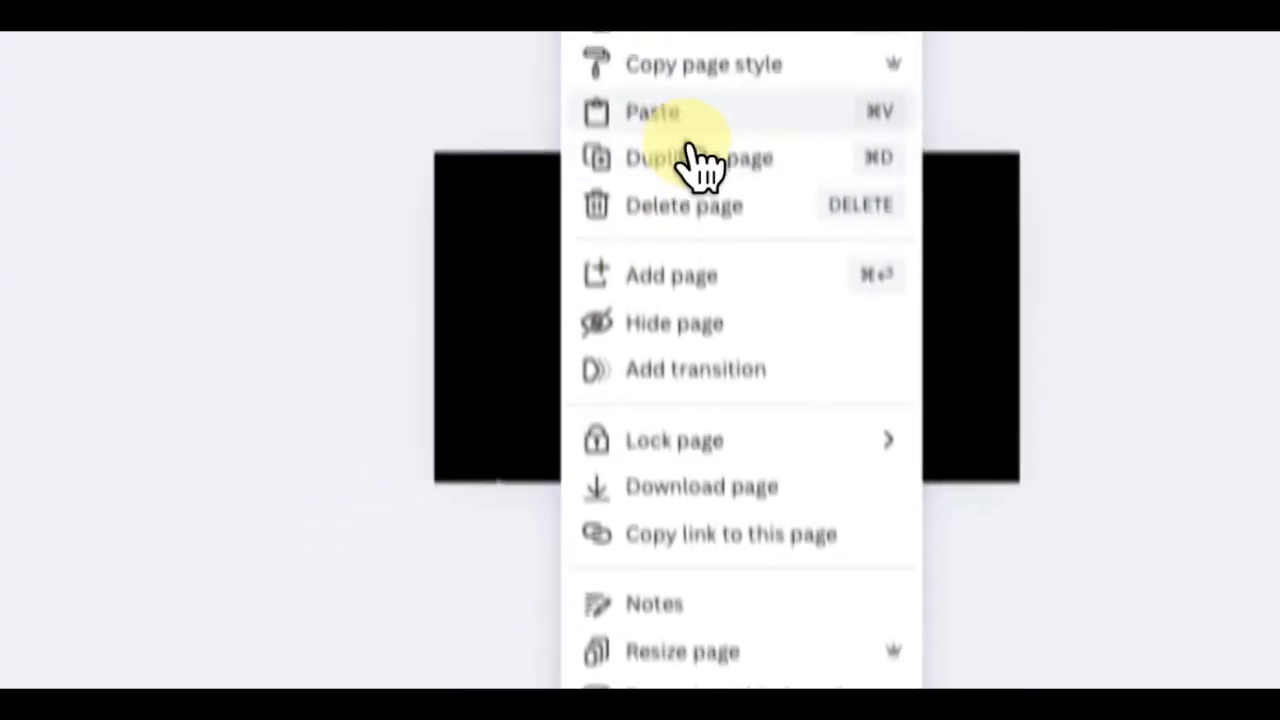
click(686, 243)
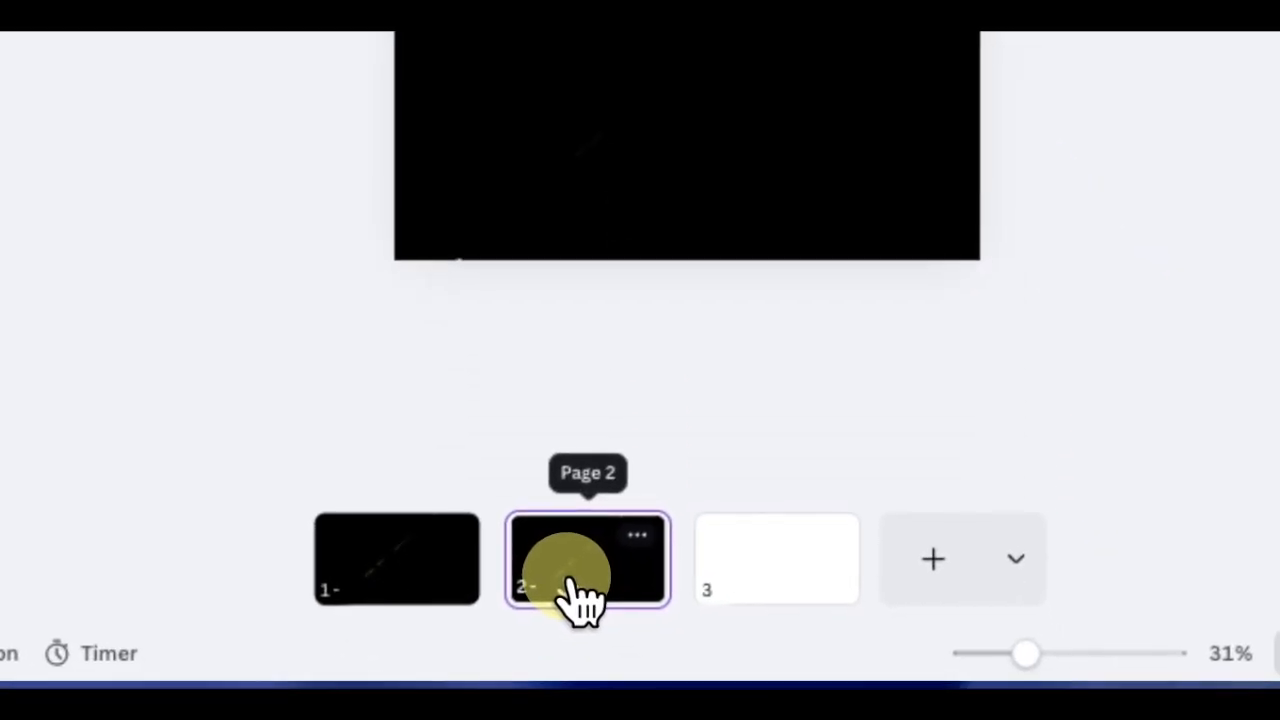
Step: On the second page, move the two black rectangles apart diagonally, away from the KG lettering
click(796, 140)
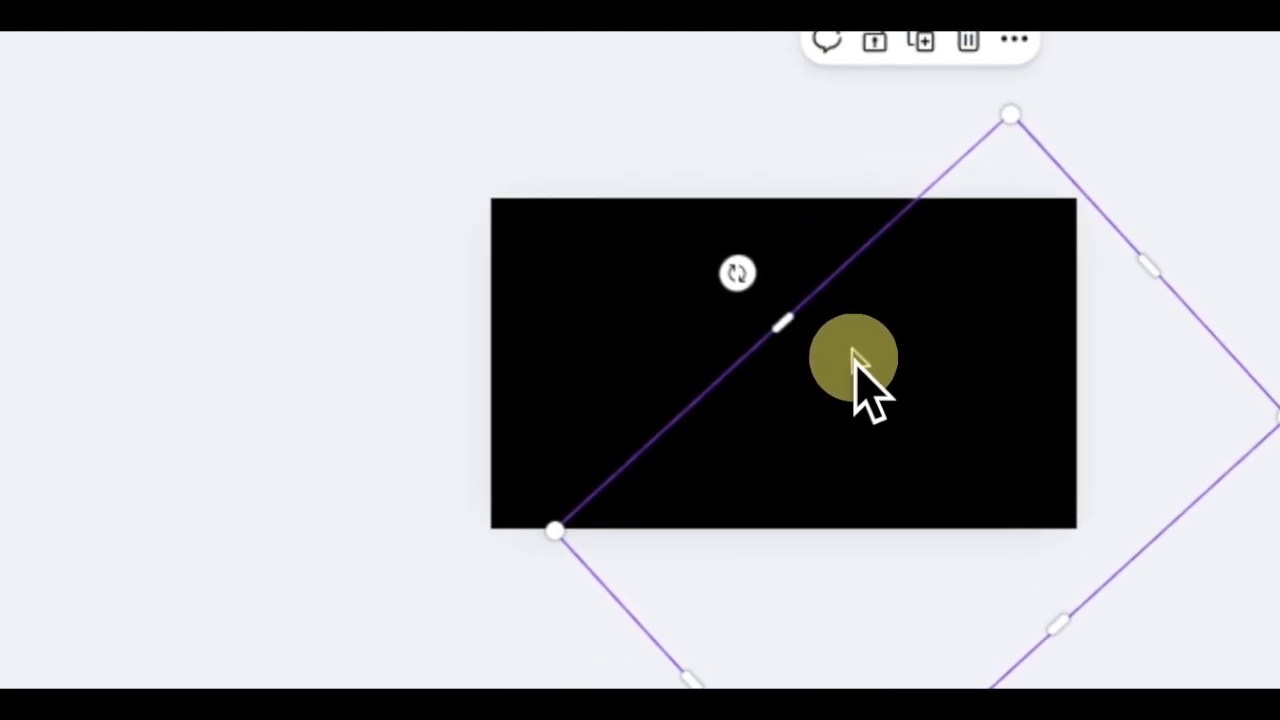
drag(851, 372, 922, 512)
drag(574, 281, 523, 234)
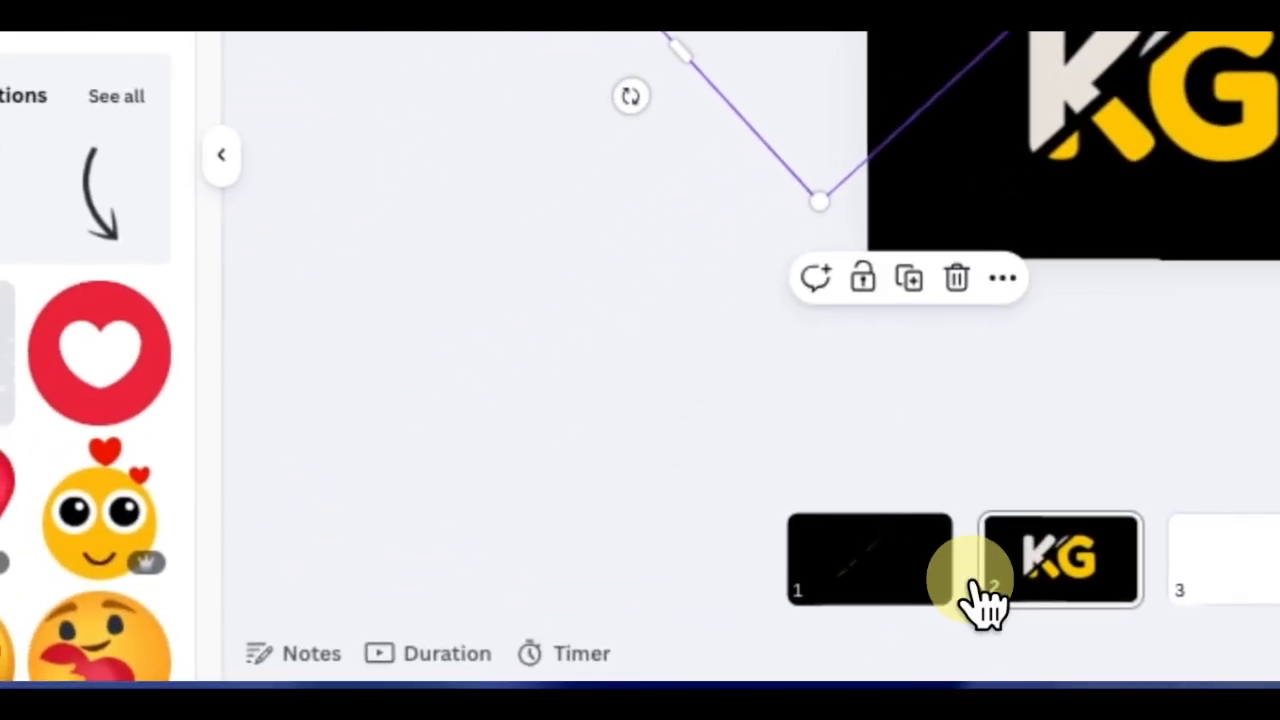
Step: Apply a Match & Move transition between the first two pages and set its duration to 0.9
click(966, 578)
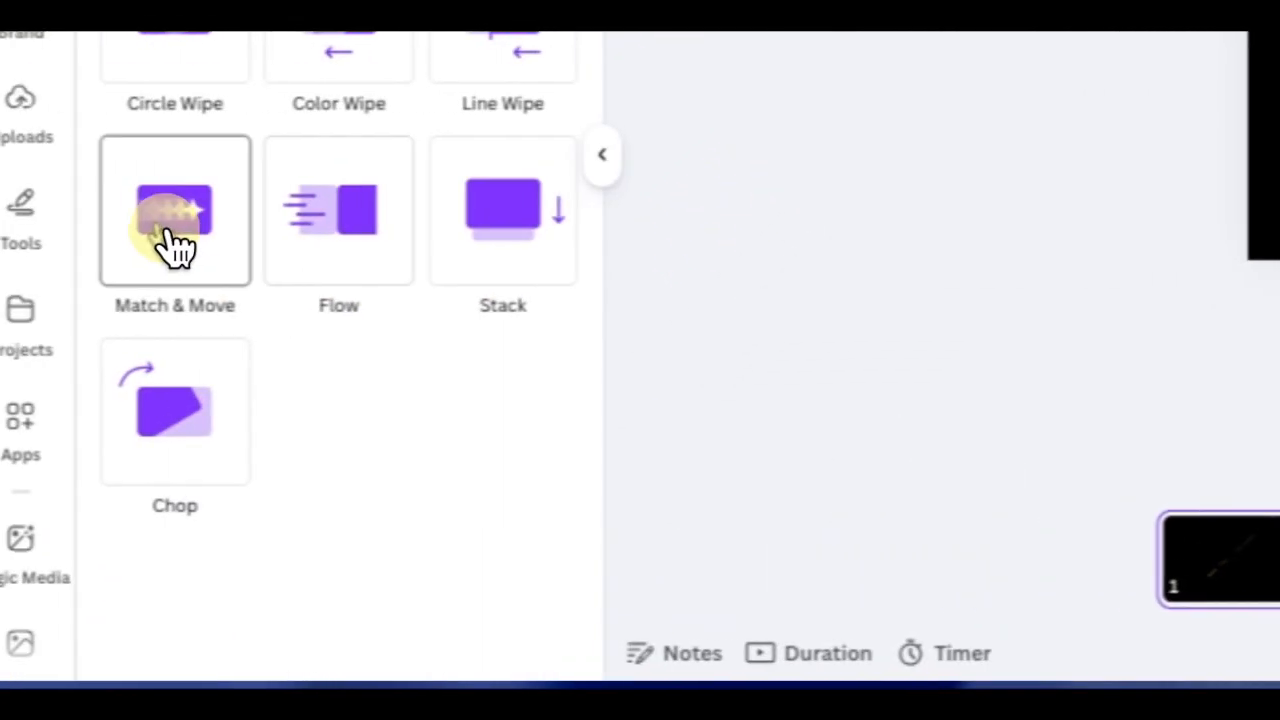
click(210, 240)
drag(217, 405, 288, 414)
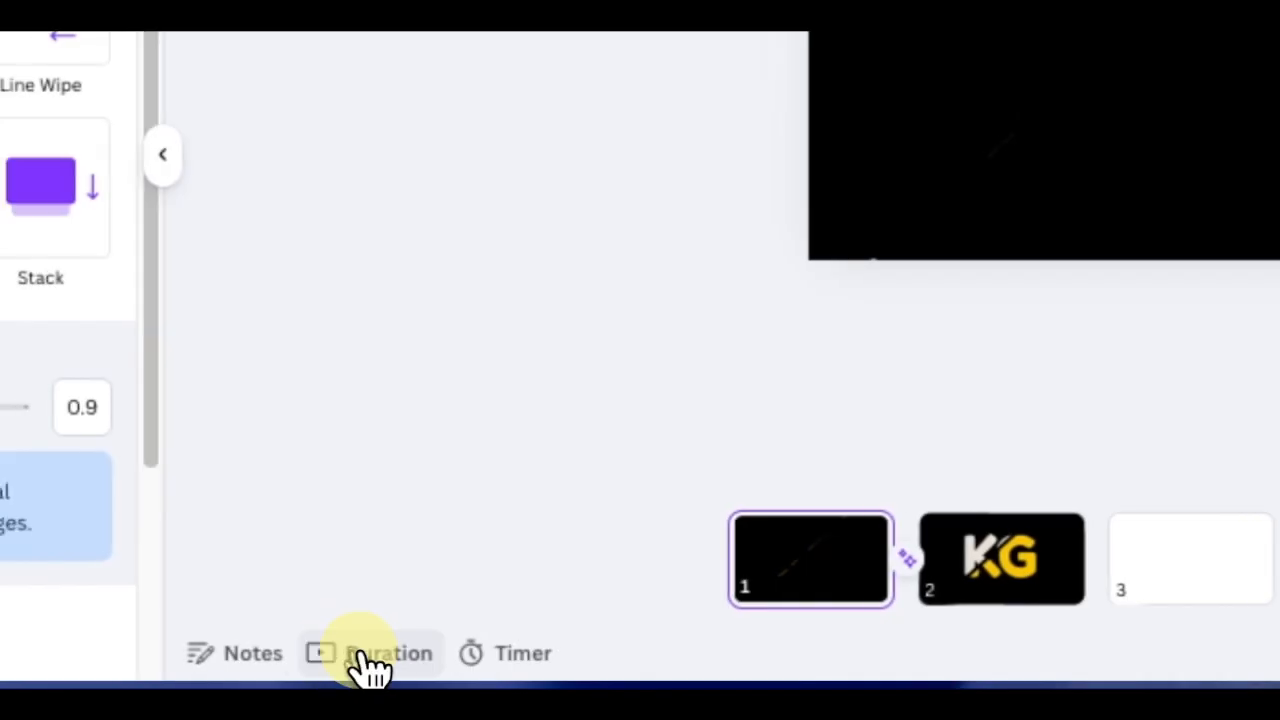
Step: Show the page duration timeline and go to the second page
click(372, 660)
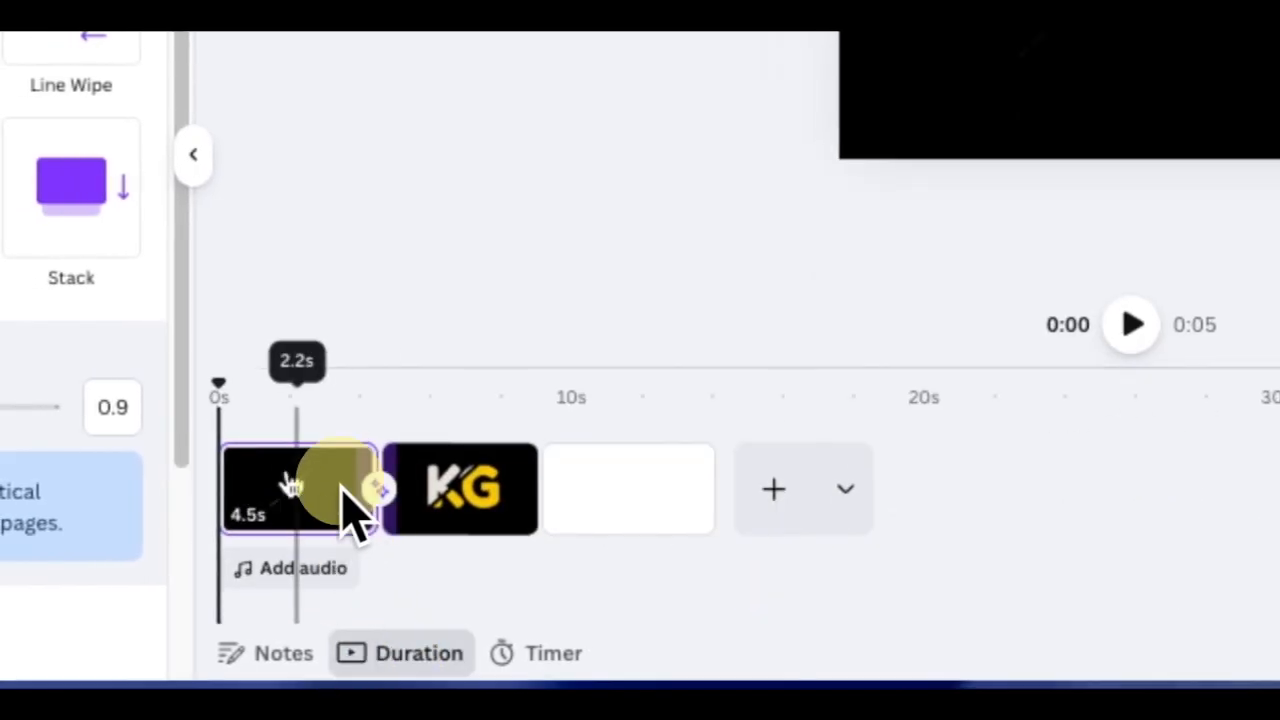
click(427, 517)
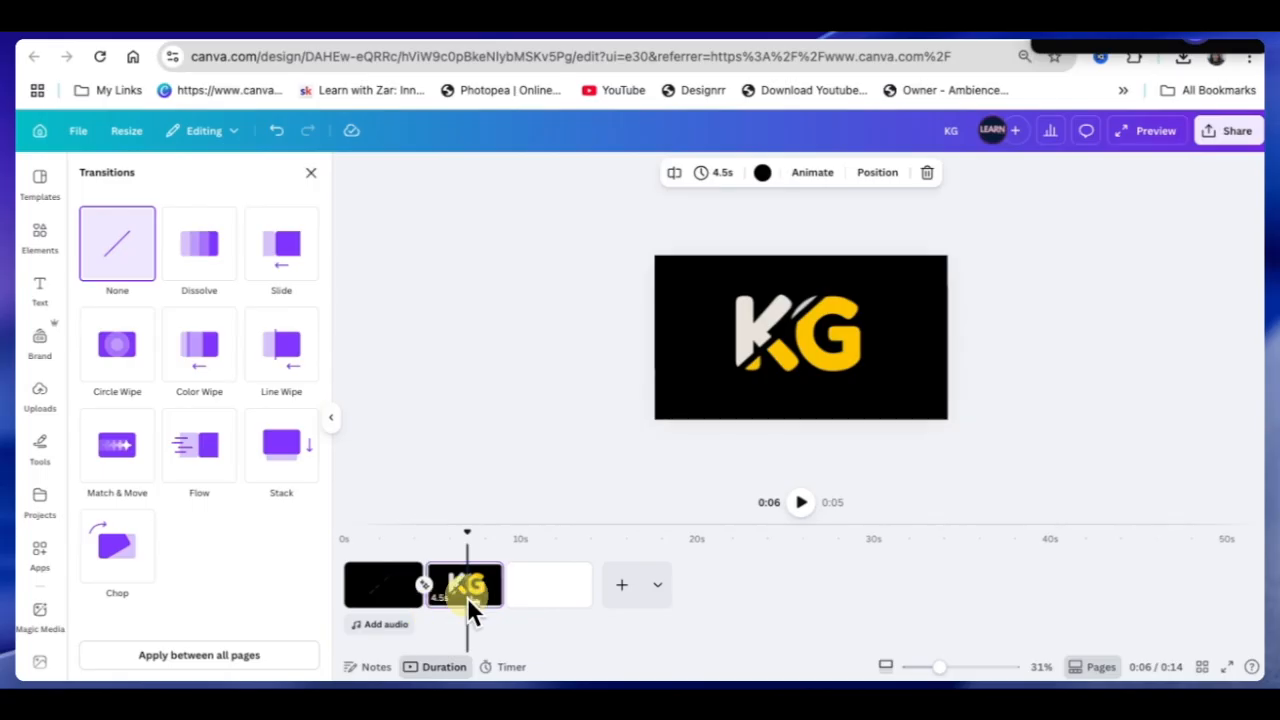
click(668, 422)
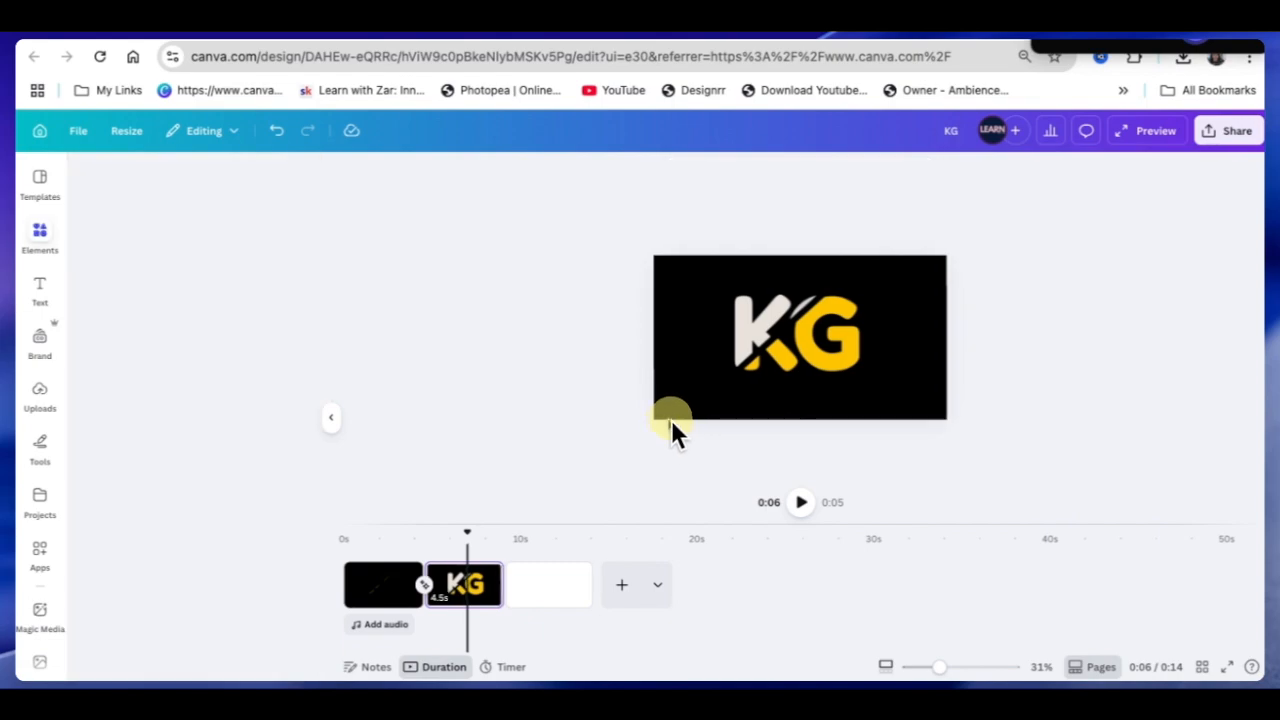
Step: Move the second page's off-page yellow arrow into the lettering's diagonal gap and enlarge it to extend past both ends
click(924, 318)
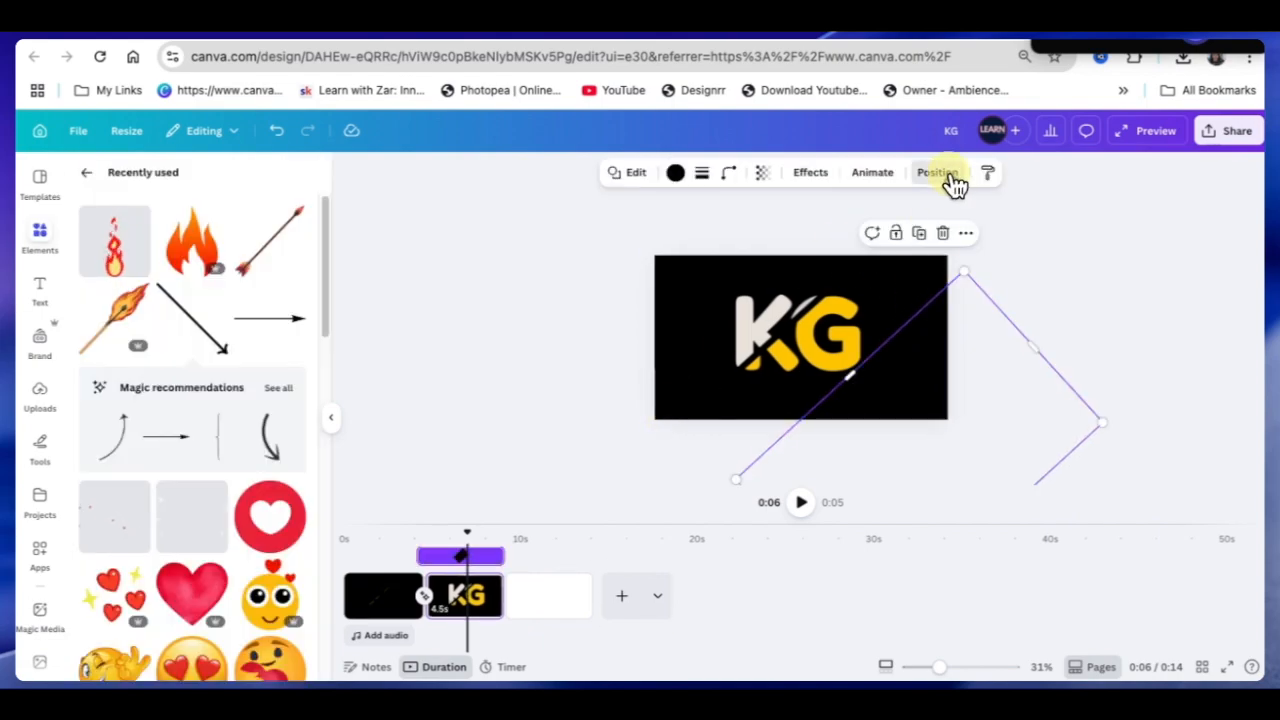
click(938, 174)
click(205, 400)
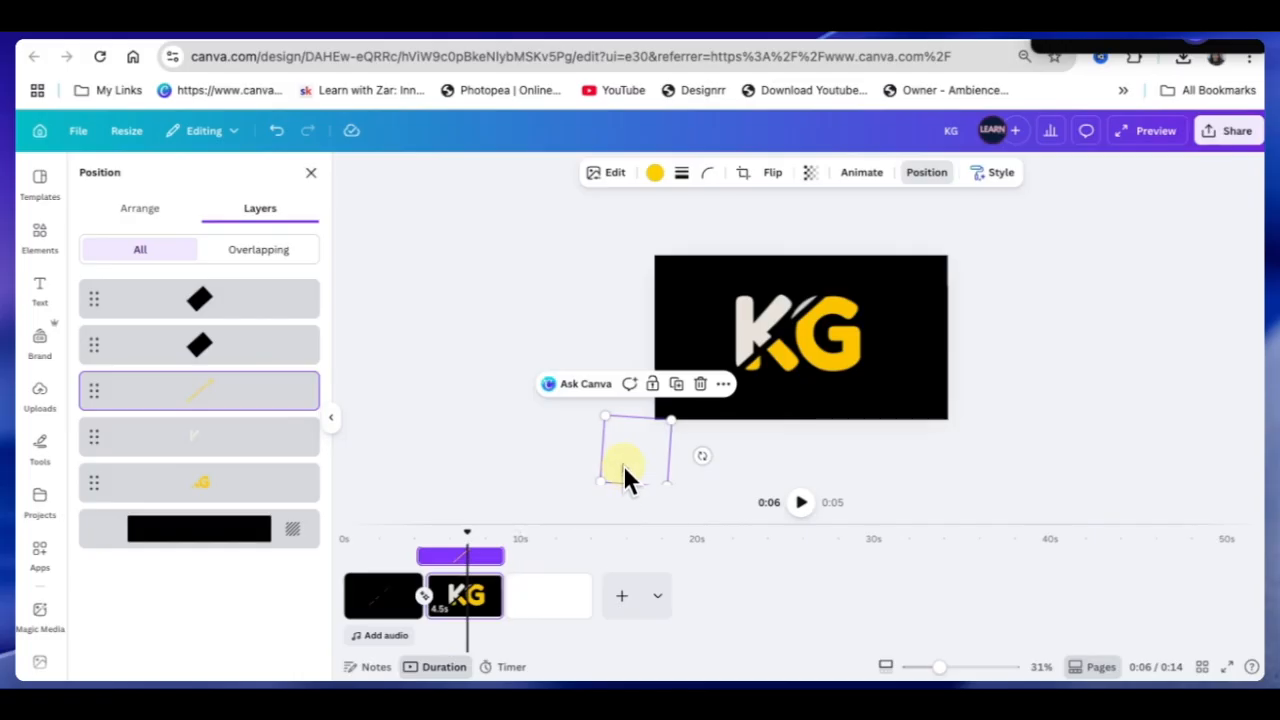
drag(623, 466, 748, 366)
drag(802, 295, 832, 250)
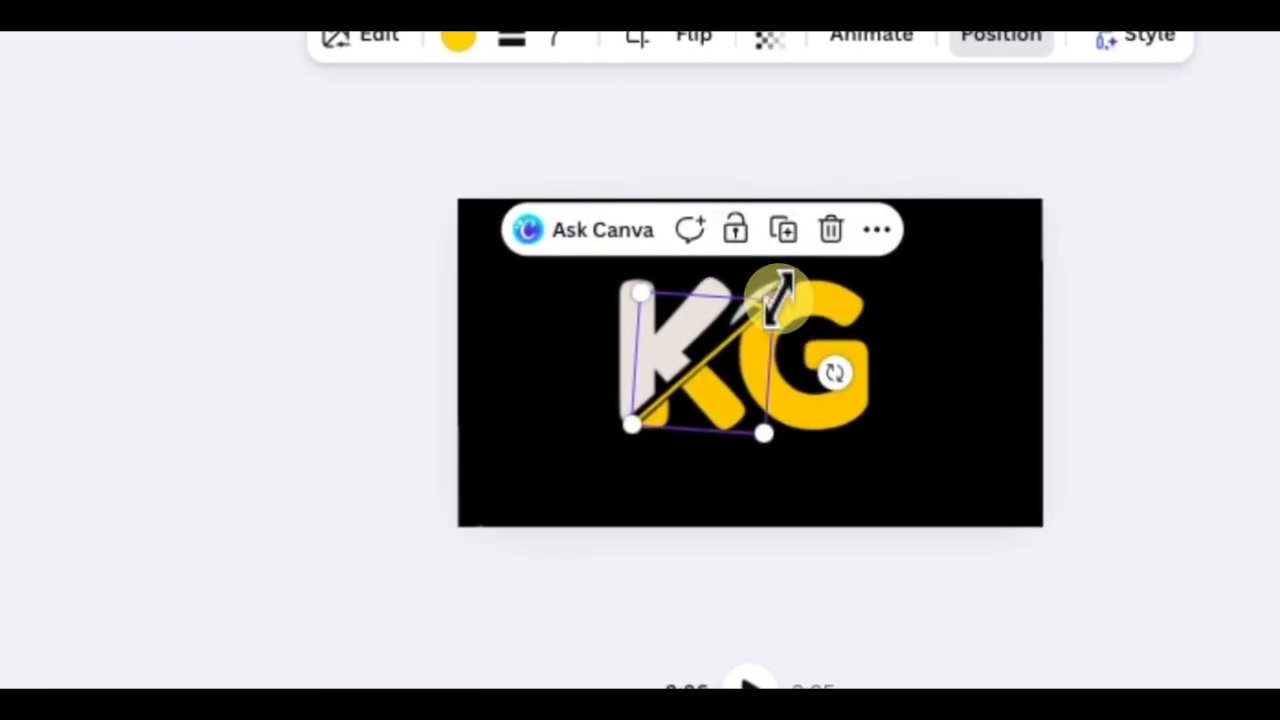
drag(814, 265, 818, 260)
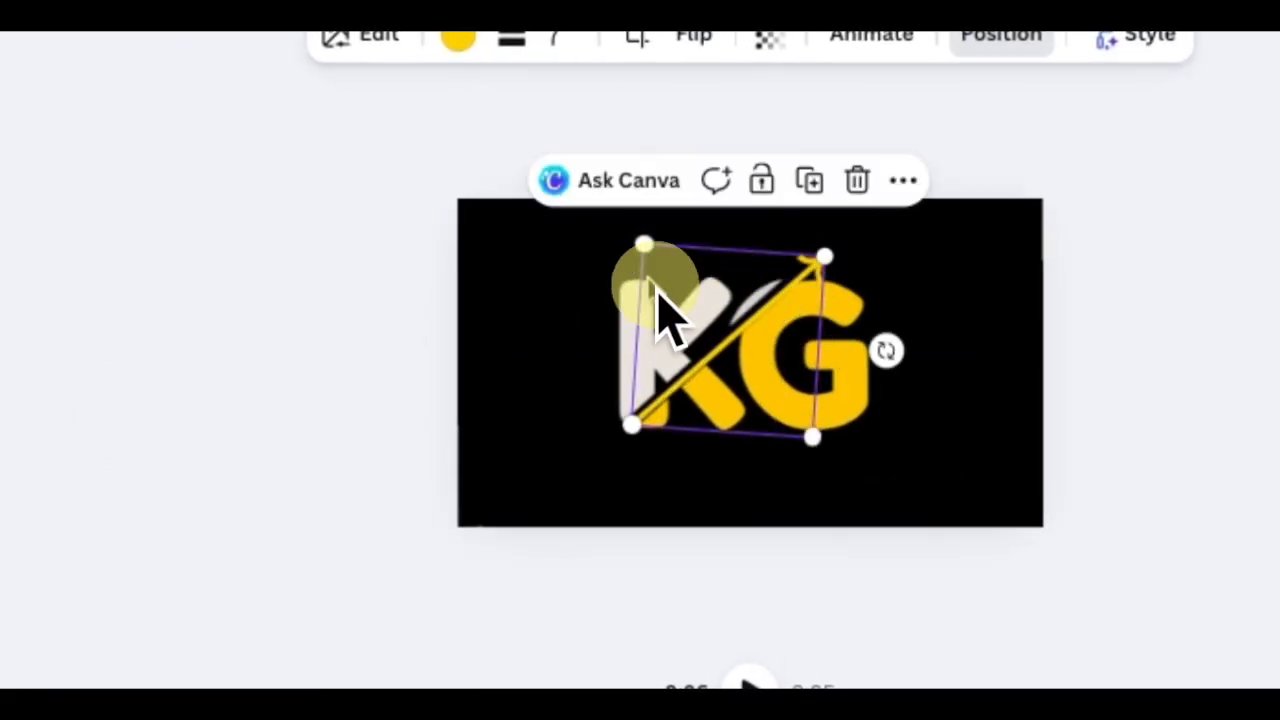
drag(634, 250, 637, 244)
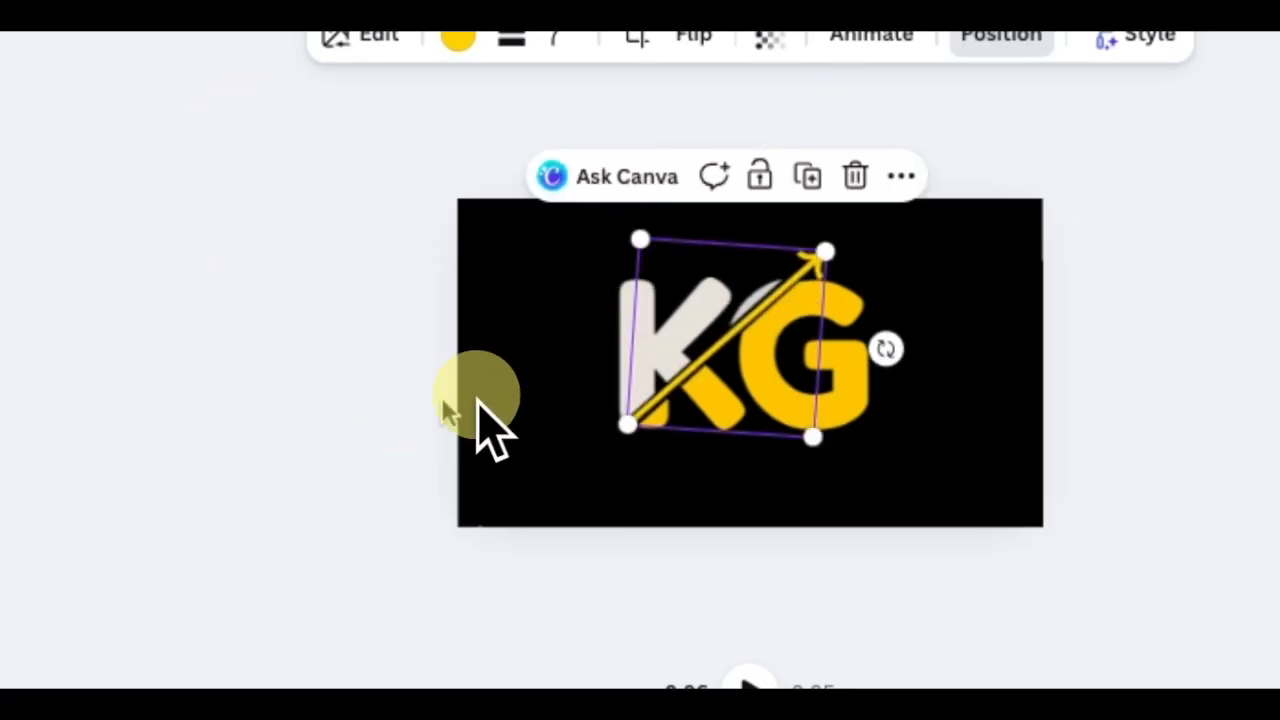
drag(623, 429, 606, 441)
click(480, 482)
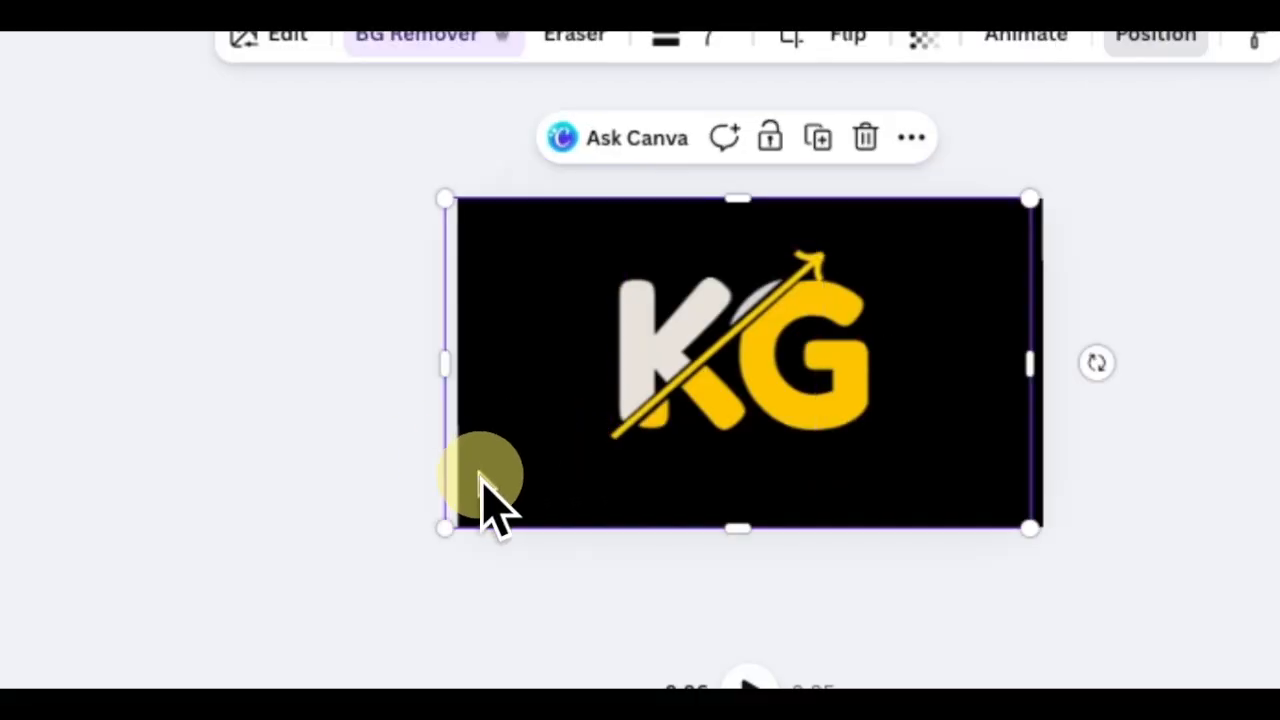
Step: Duplicate the enlarged yellow arrow and place the copy on the first page along the same diagonal
click(700, 410)
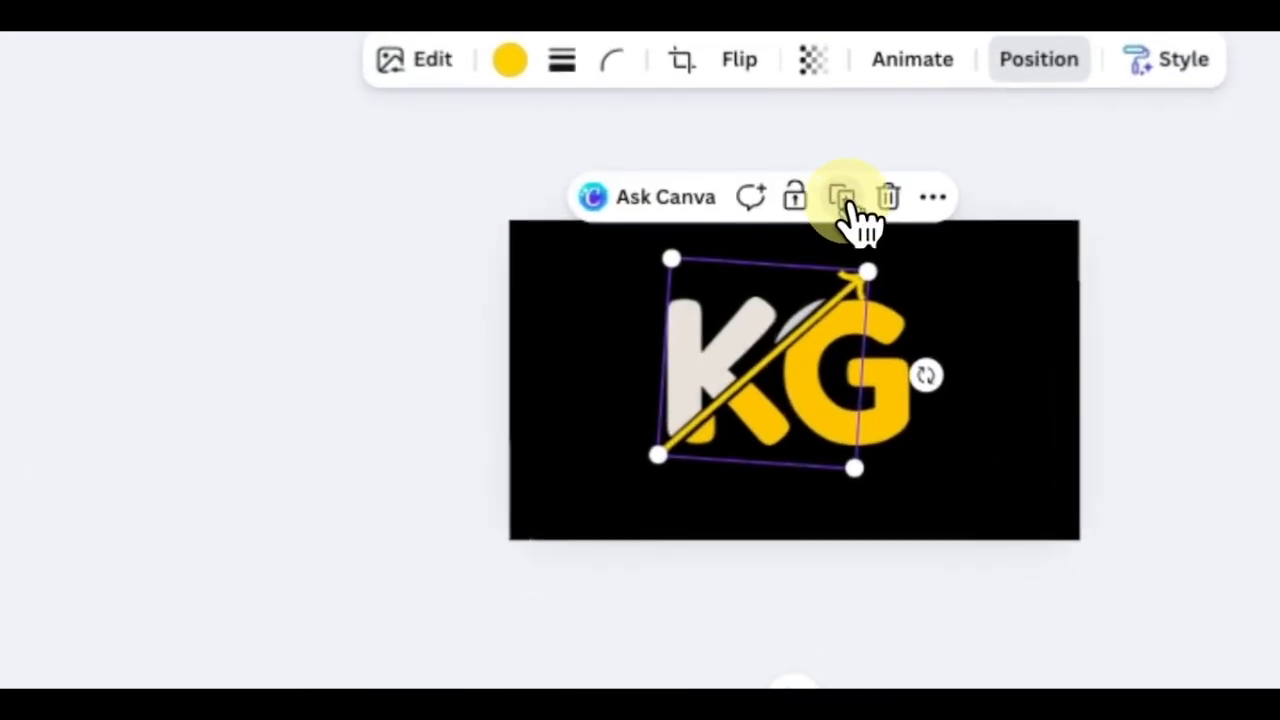
click(828, 248)
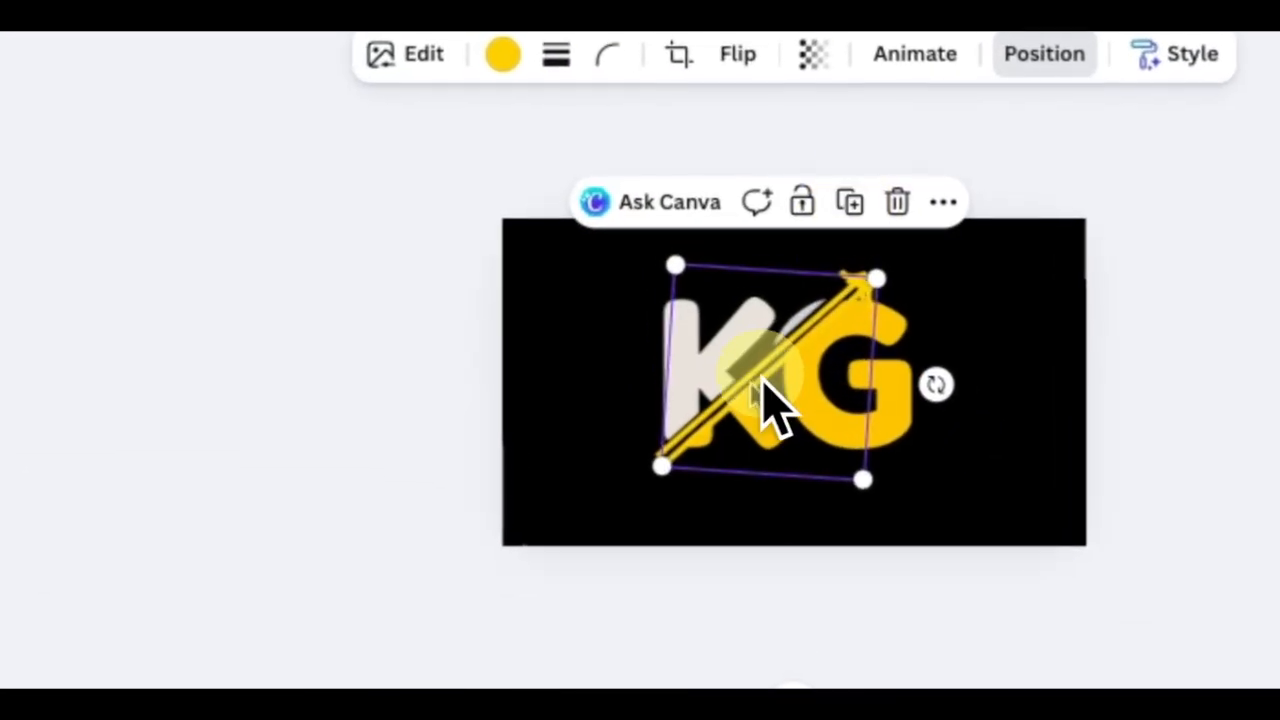
drag(772, 385, 392, 531)
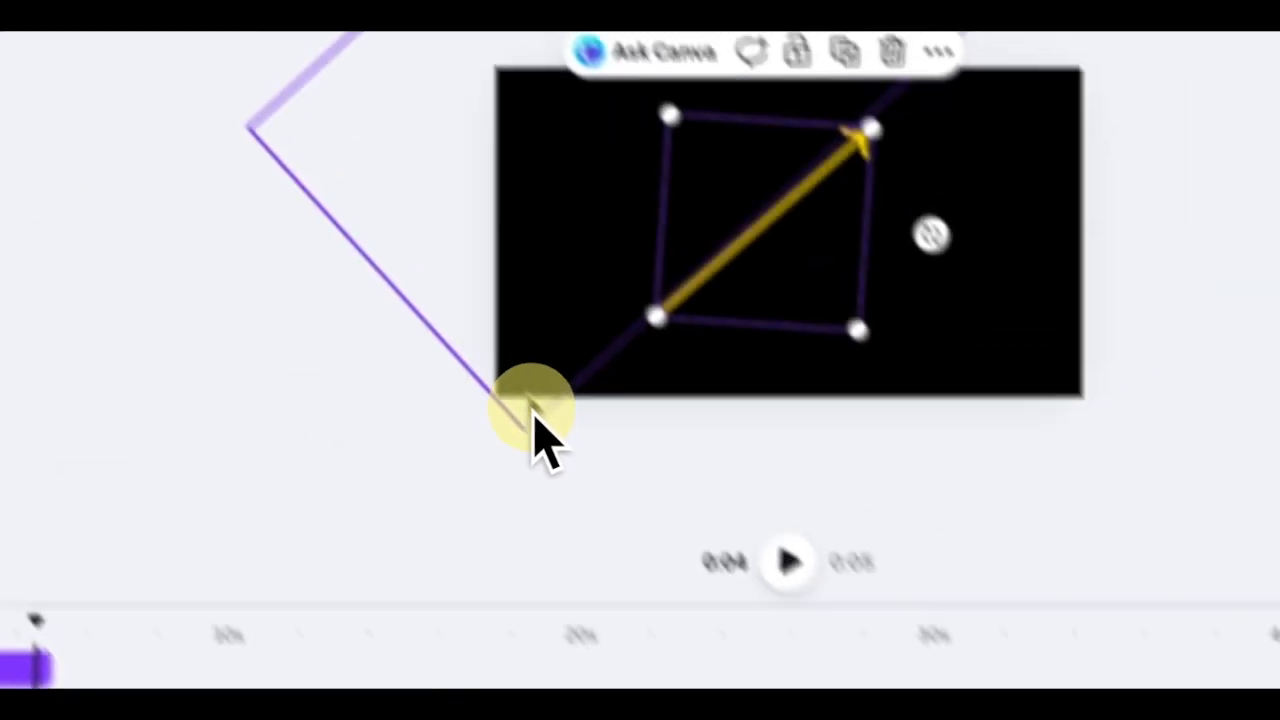
Step: Delete the original small arrow outside the first page's lower-left corner
click(896, 222)
click(941, 241)
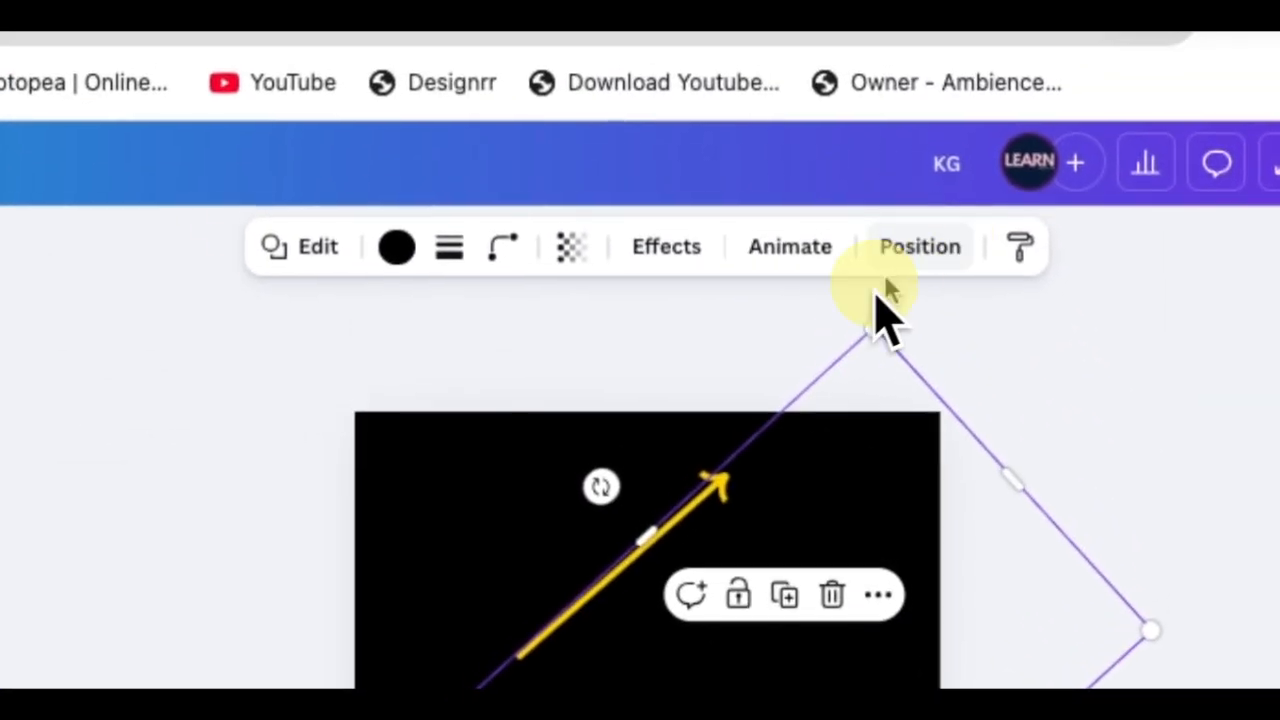
click(917, 252)
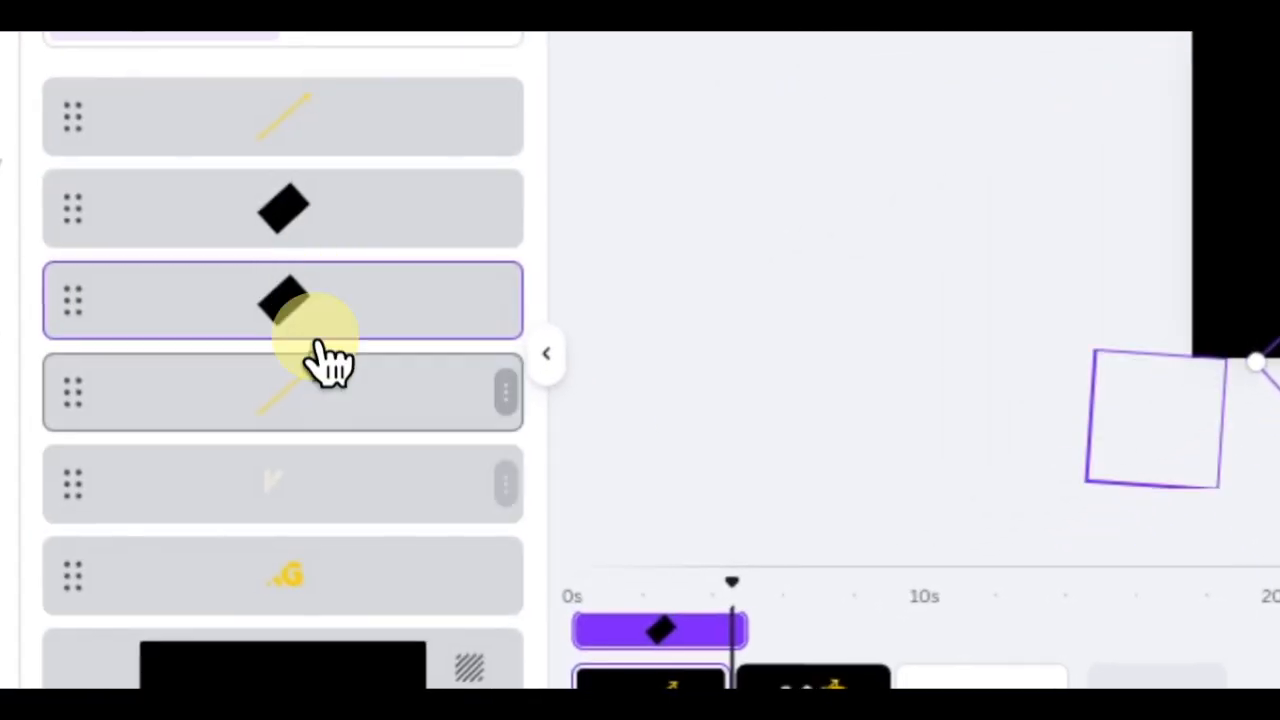
click(337, 405)
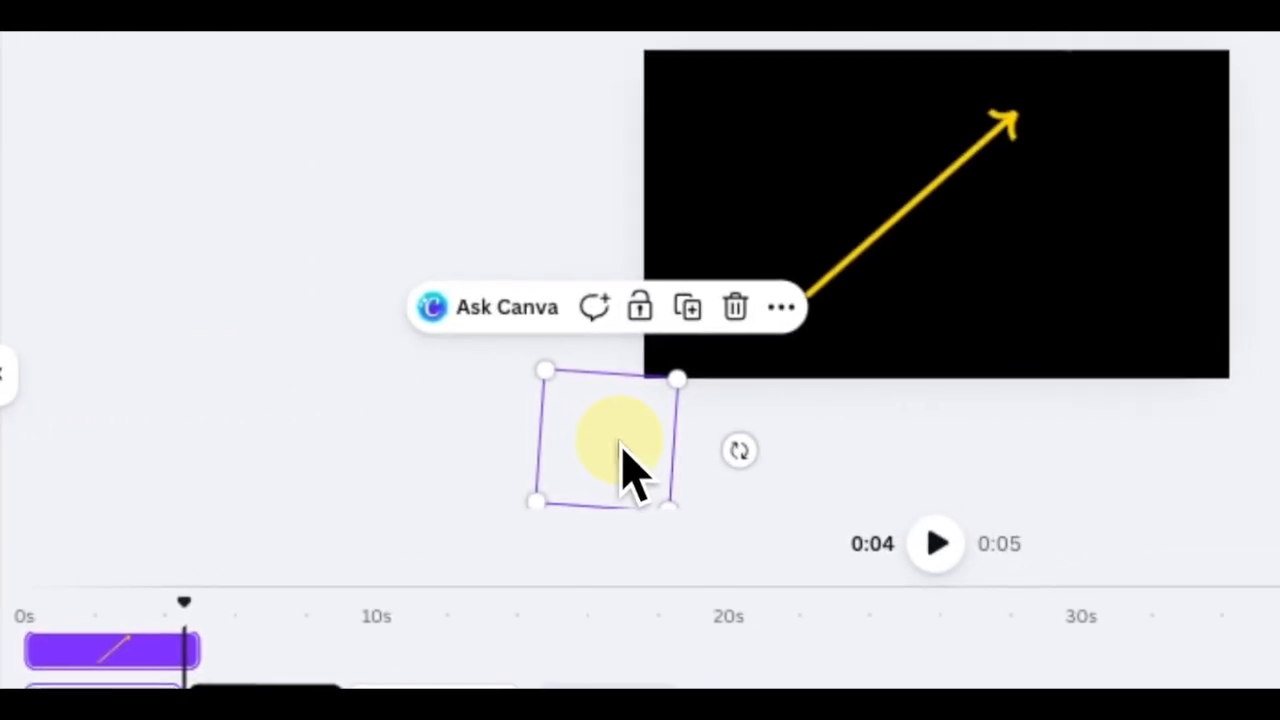
click(735, 307)
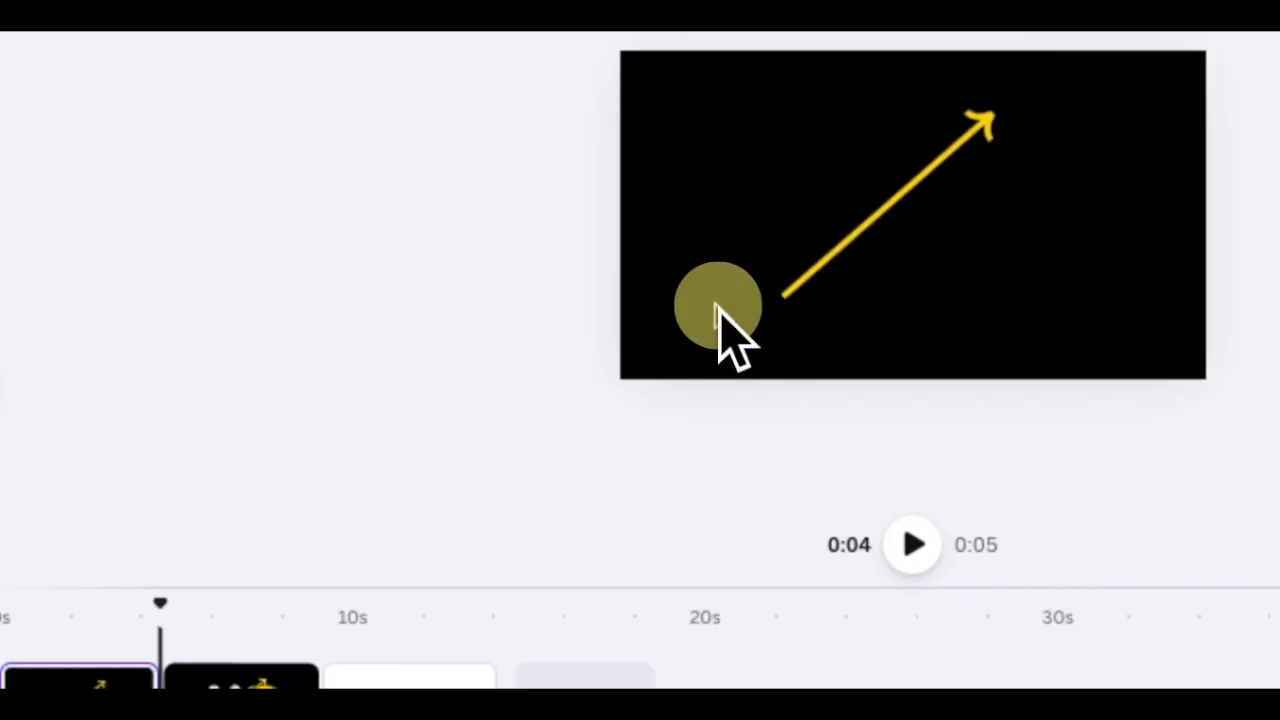
Step: Move the first page's yellow arrow diagonally out of the page, just beyond its lower-left corner
click(871, 273)
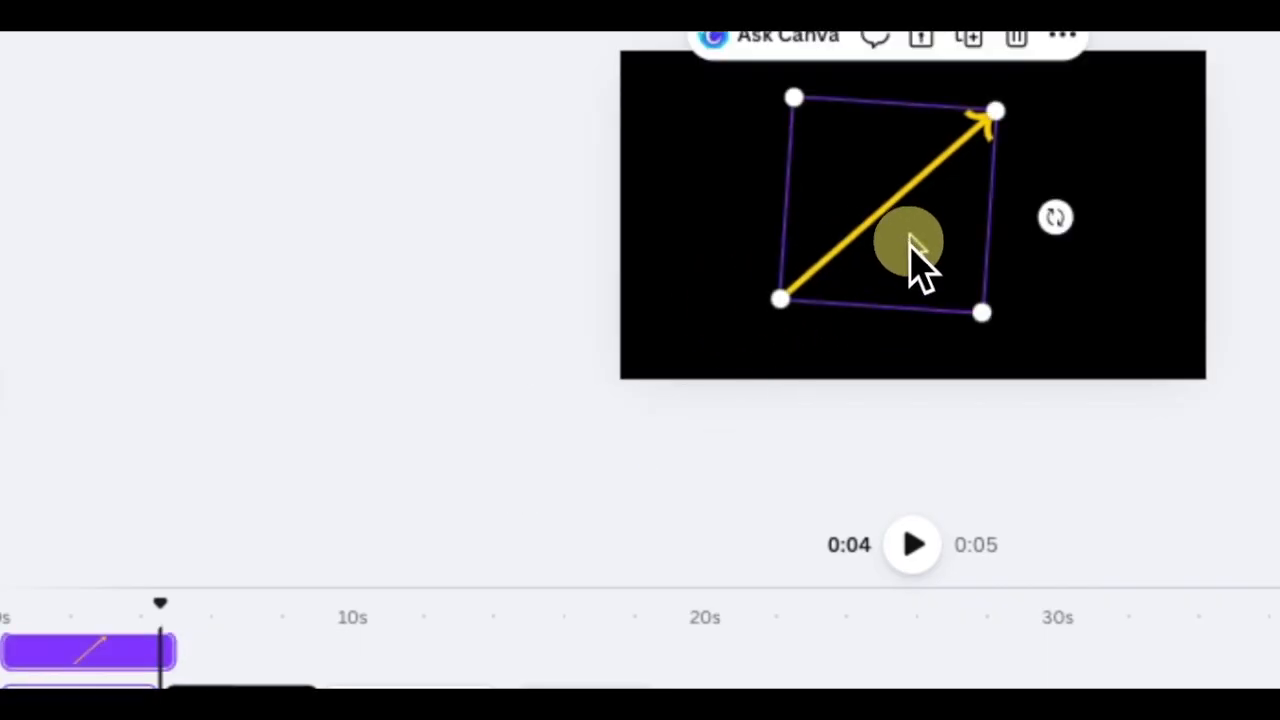
drag(914, 263, 737, 390)
drag(688, 432, 583, 488)
drag(604, 431, 603, 448)
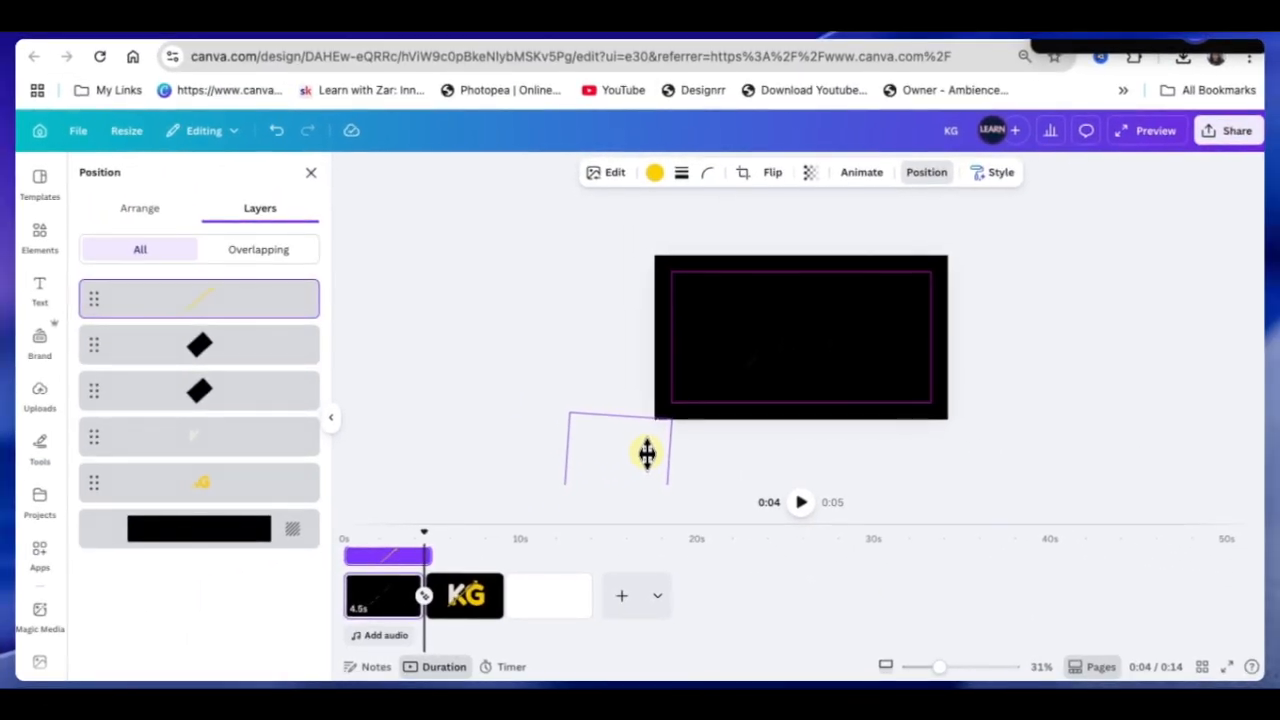
drag(646, 460, 646, 460)
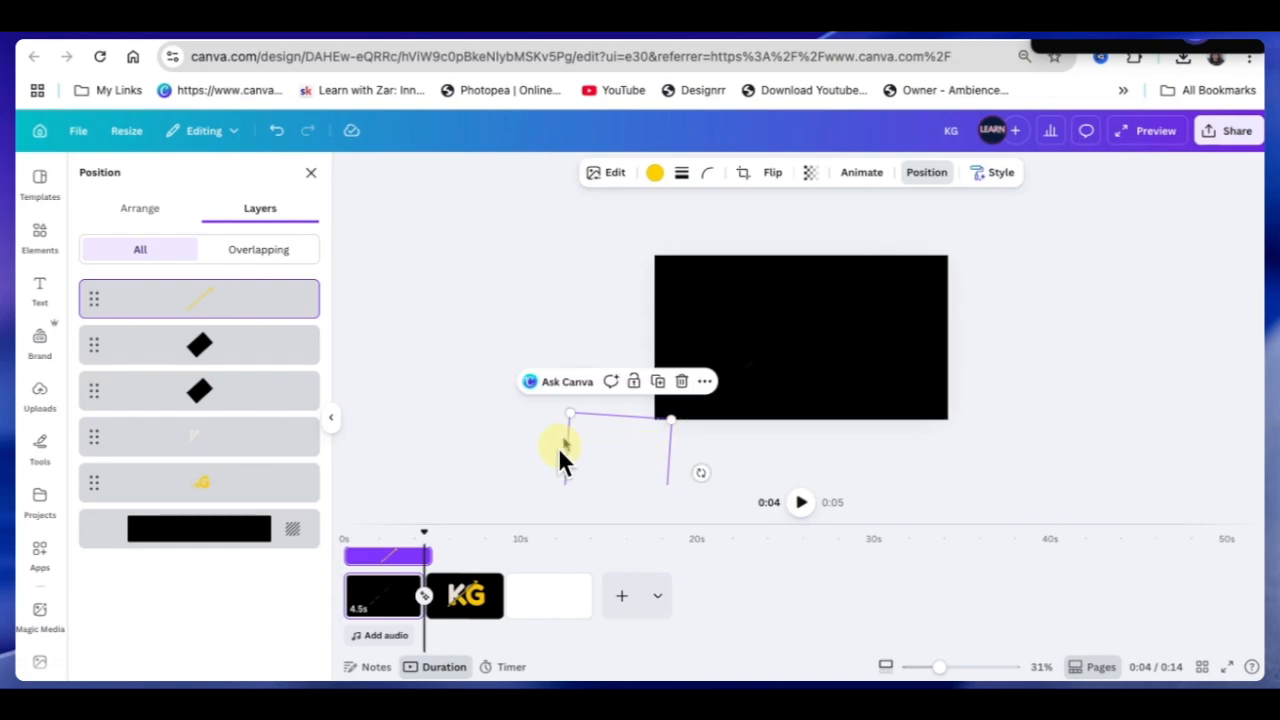
drag(940, 668, 951, 668)
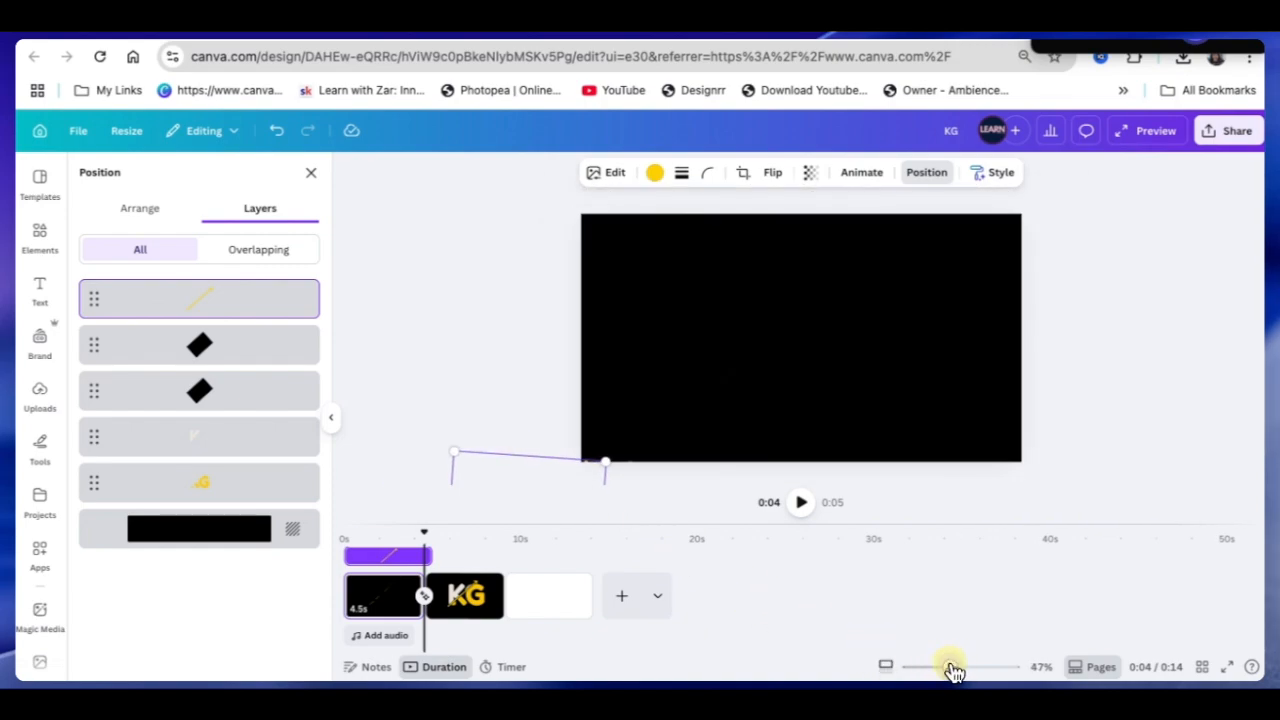
Step: Preview the logo animation from near the end of the first page through the second page
drag(426, 535, 415, 533)
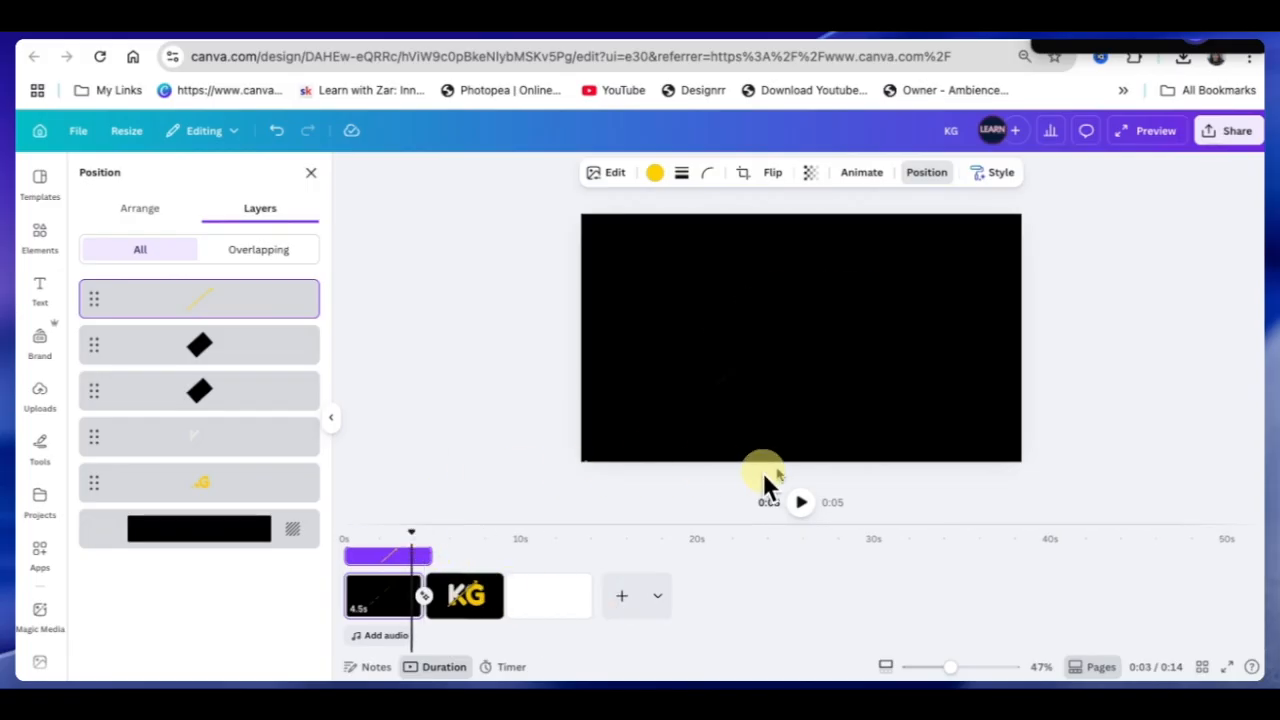
click(802, 505)
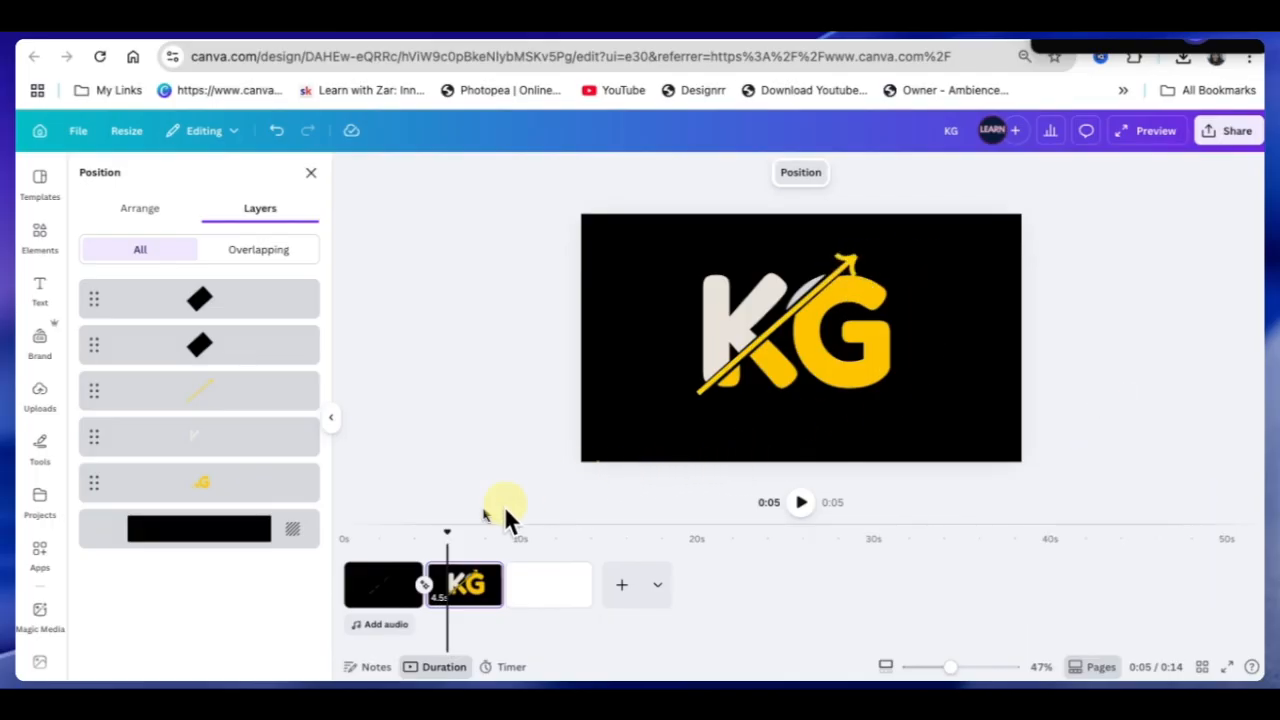
click(460, 550)
click(767, 441)
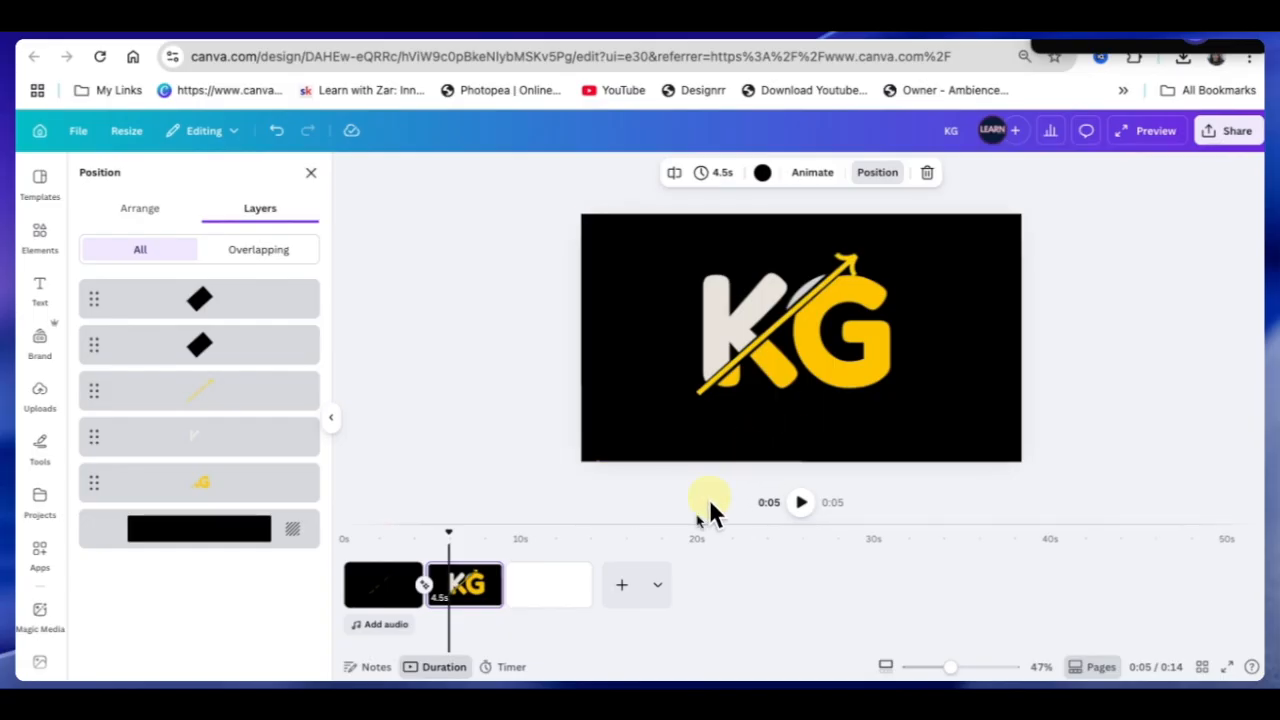
Step: Set the blank third page's background to black, #000000
click(556, 596)
click(638, 386)
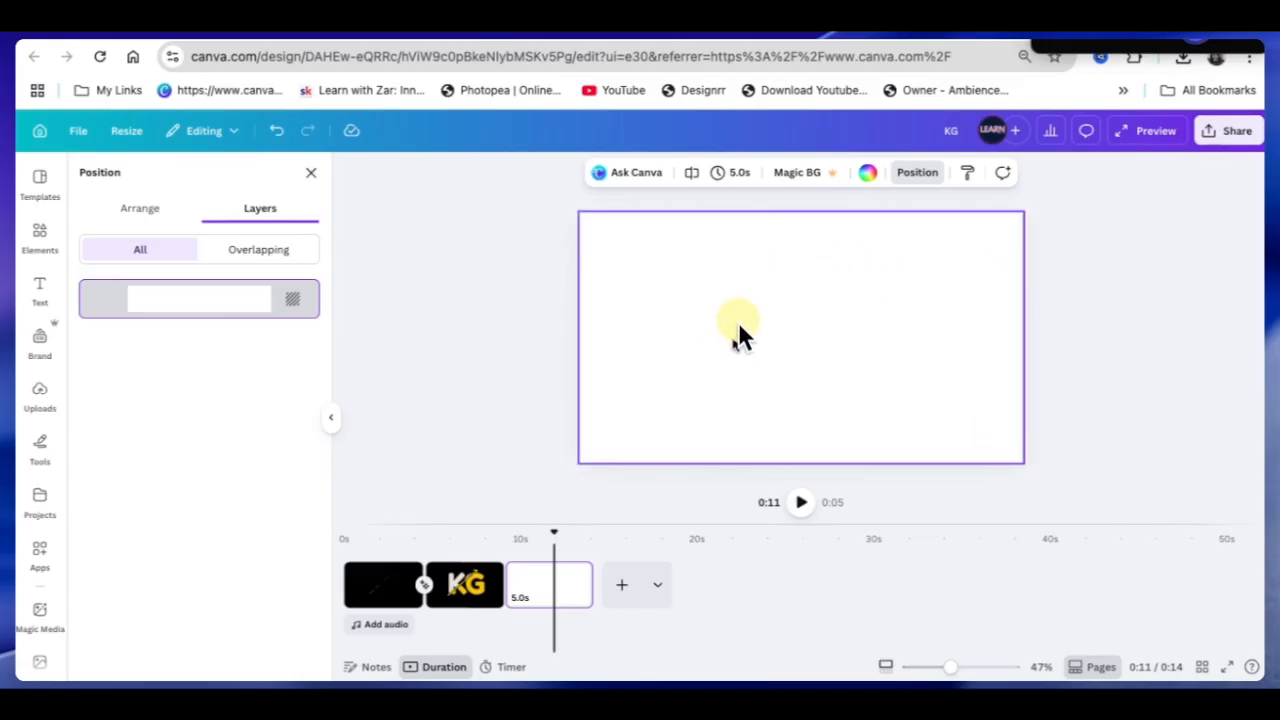
click(867, 176)
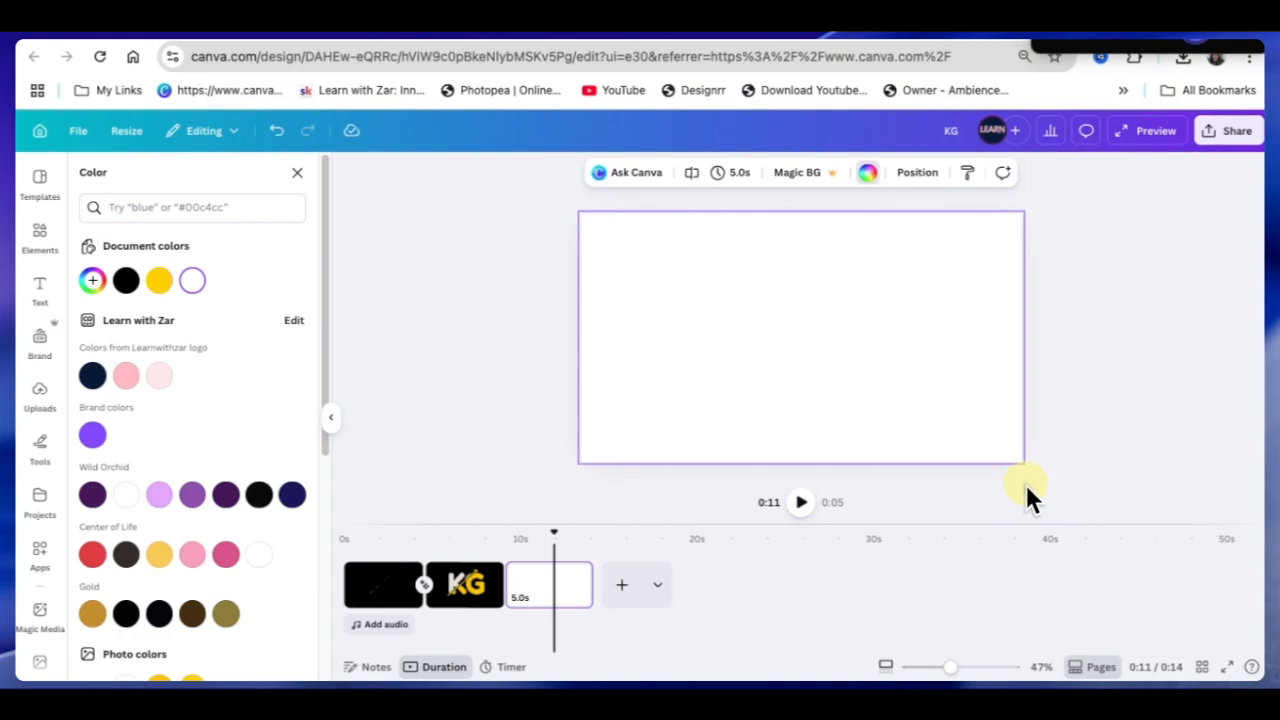
click(126, 280)
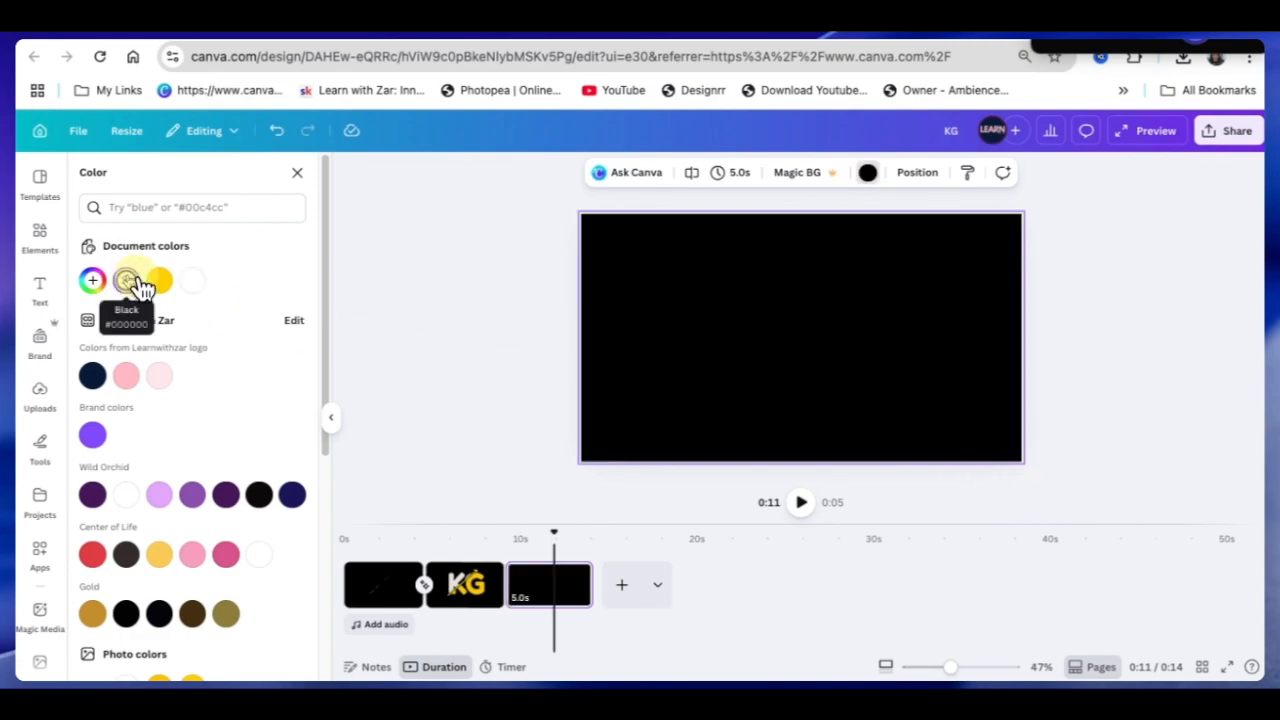
Step: Add a text box reading "LWZ" in League Spartan to the black third page
click(958, 665)
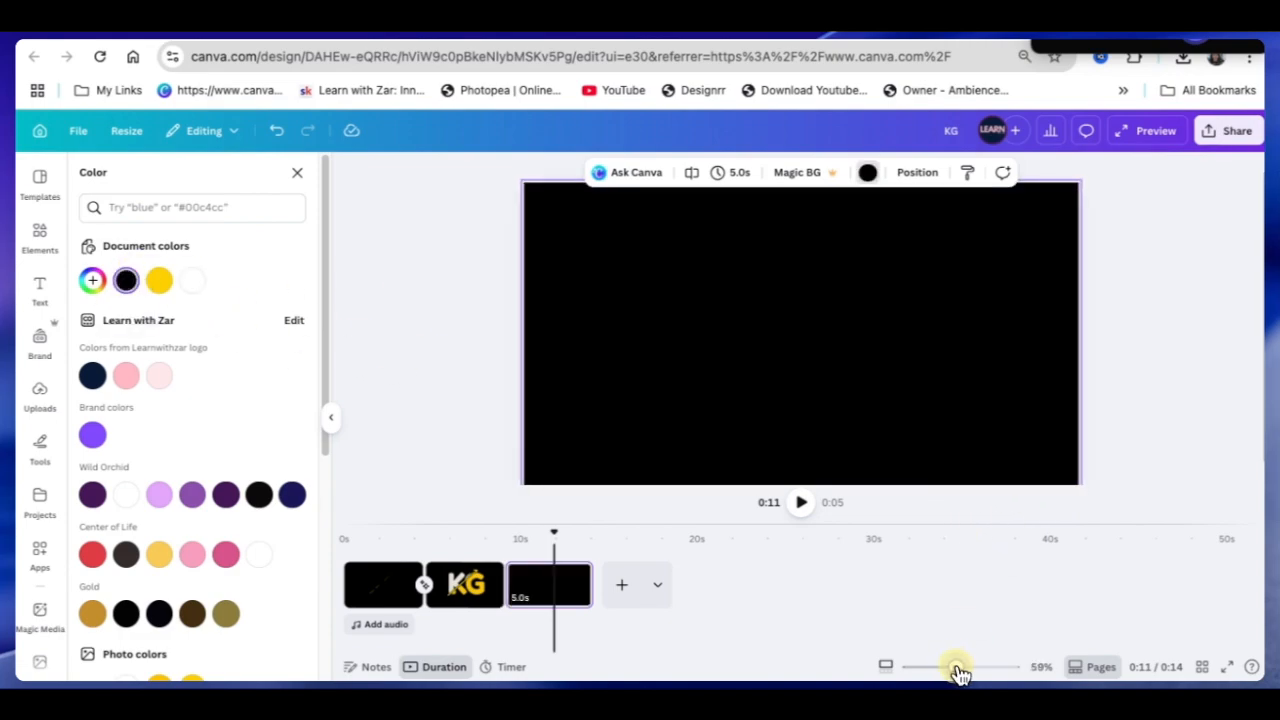
scroll(414, 400, up, 1)
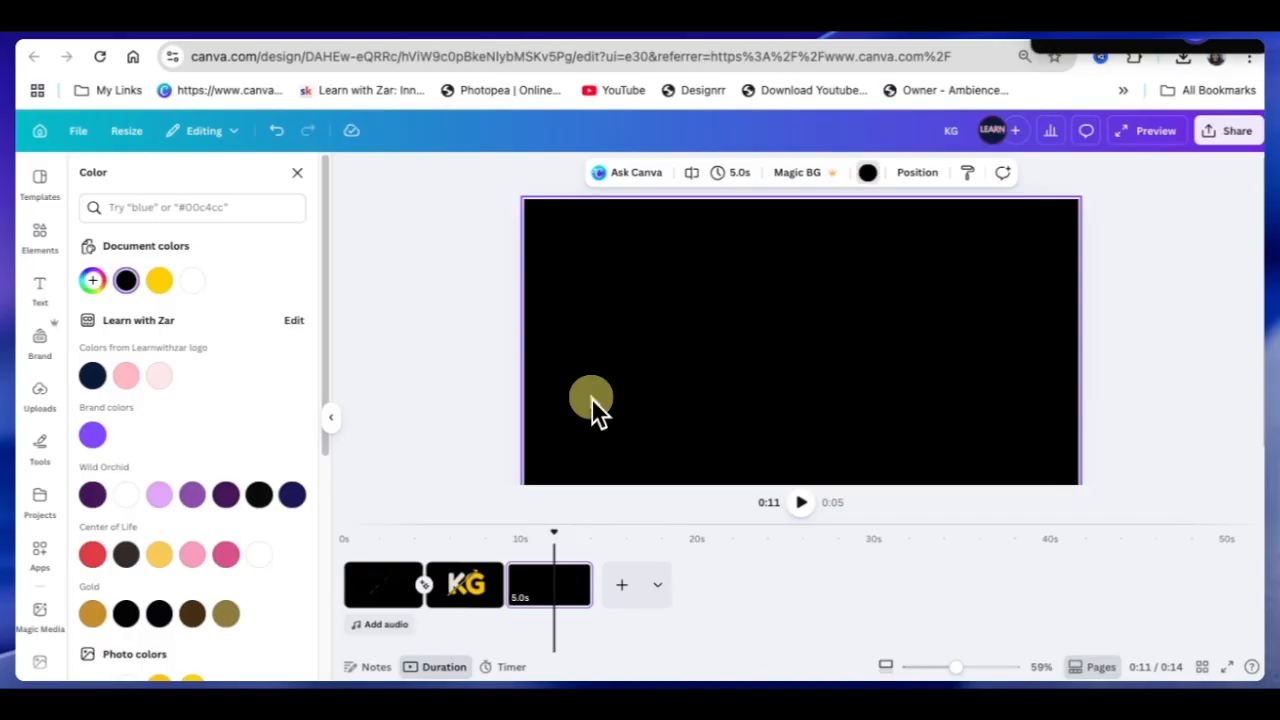
key(t)
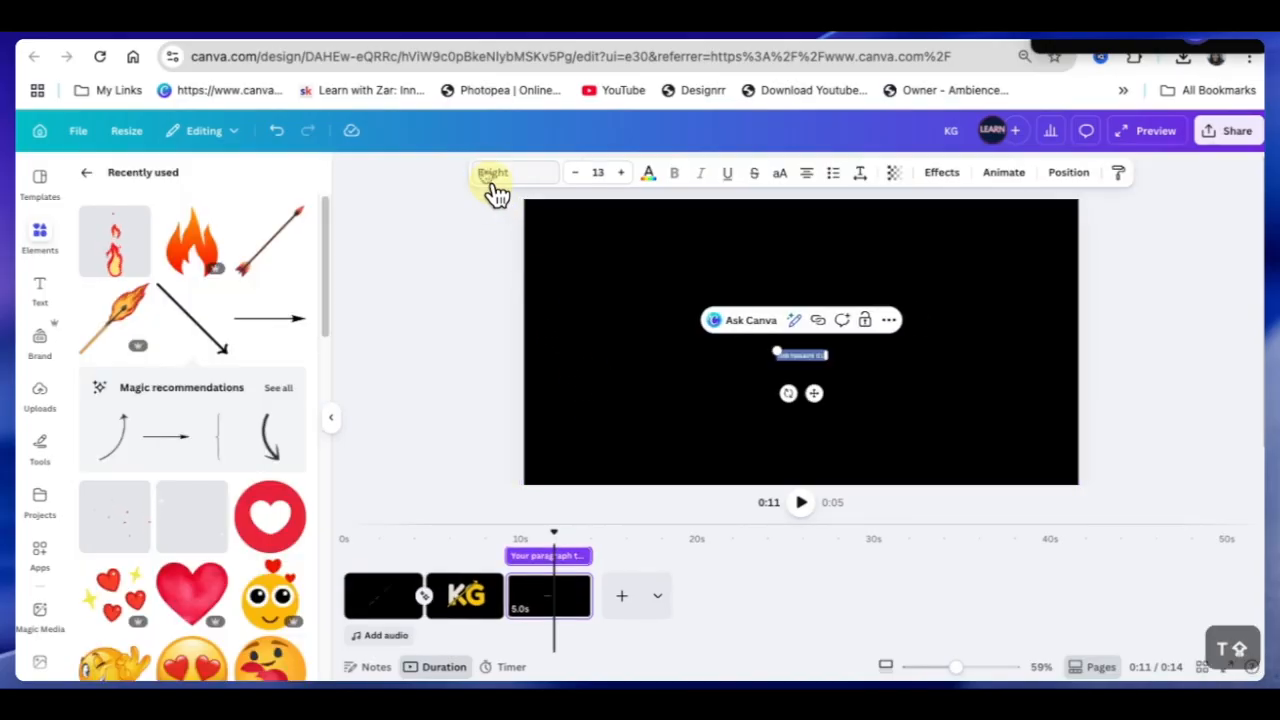
click(503, 175)
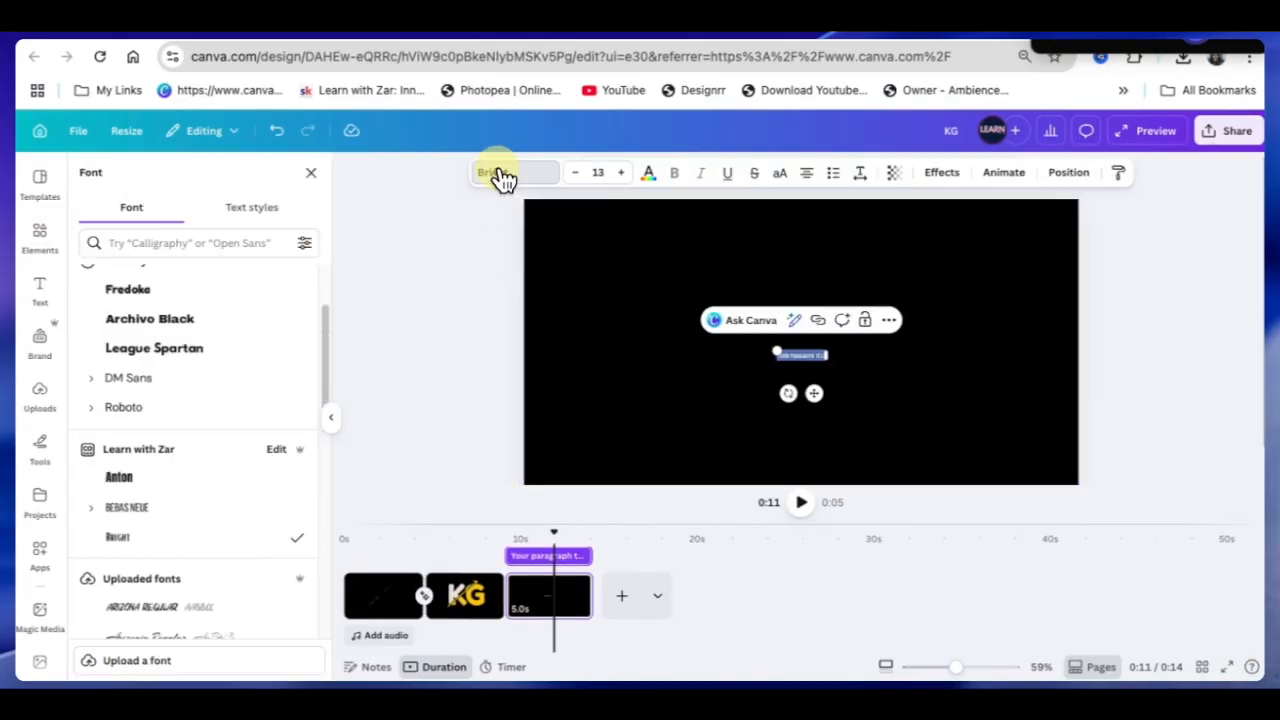
click(218, 352)
drag(754, 349, 597, 336)
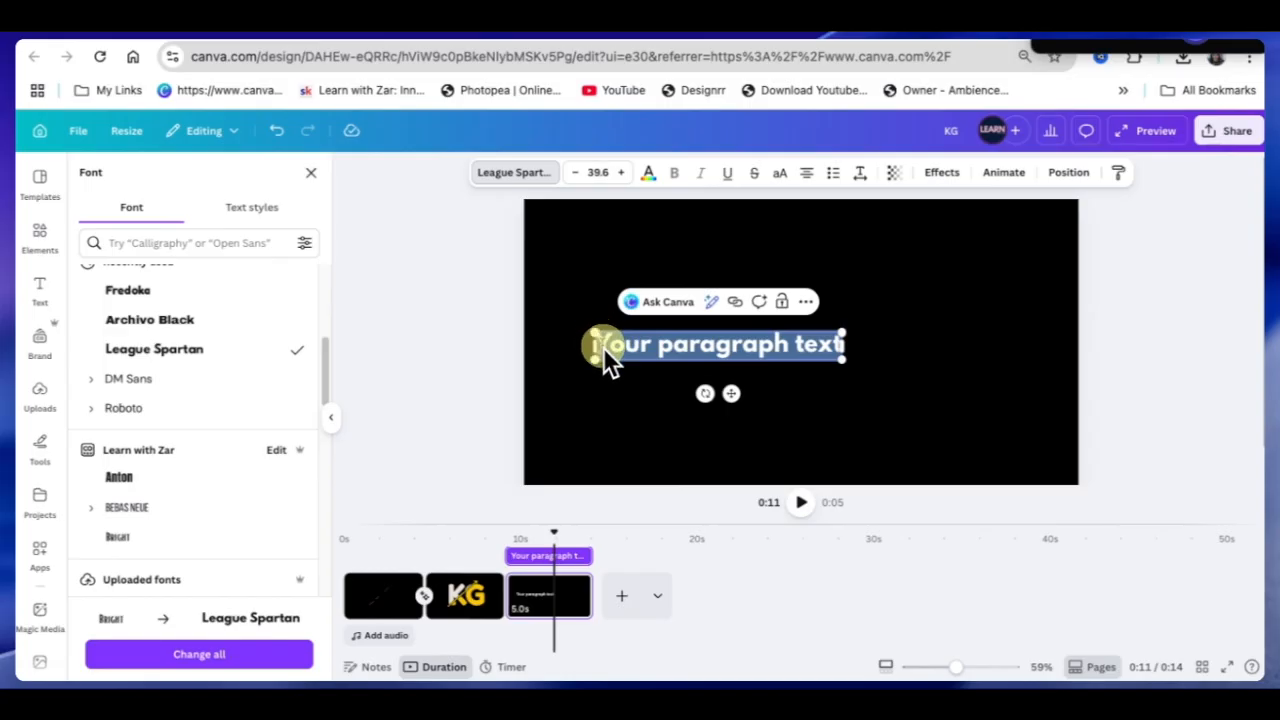
text(LW)
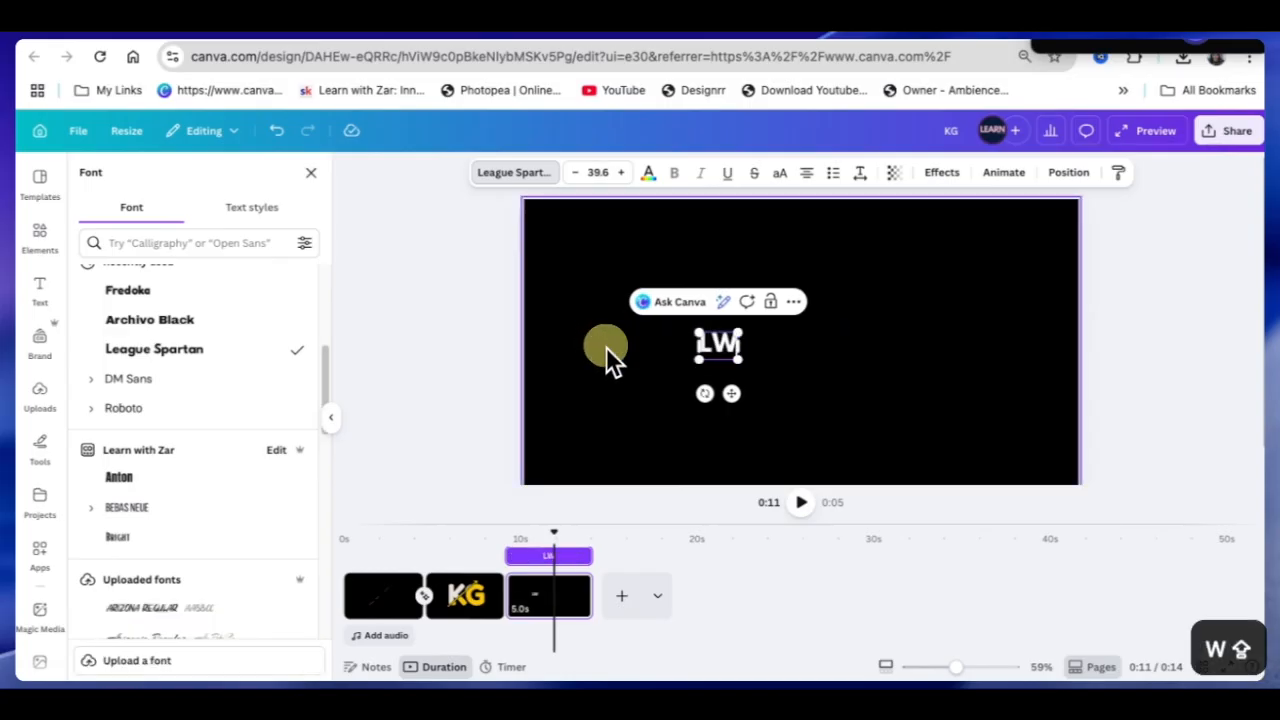
text(Z)
Step: Change the LWZ lettering to Fredoka, enlarge it to size 257 and center it on the page
drag(757, 360, 945, 456)
click(989, 360)
drag(826, 374, 806, 337)
drag(927, 338, 930, 340)
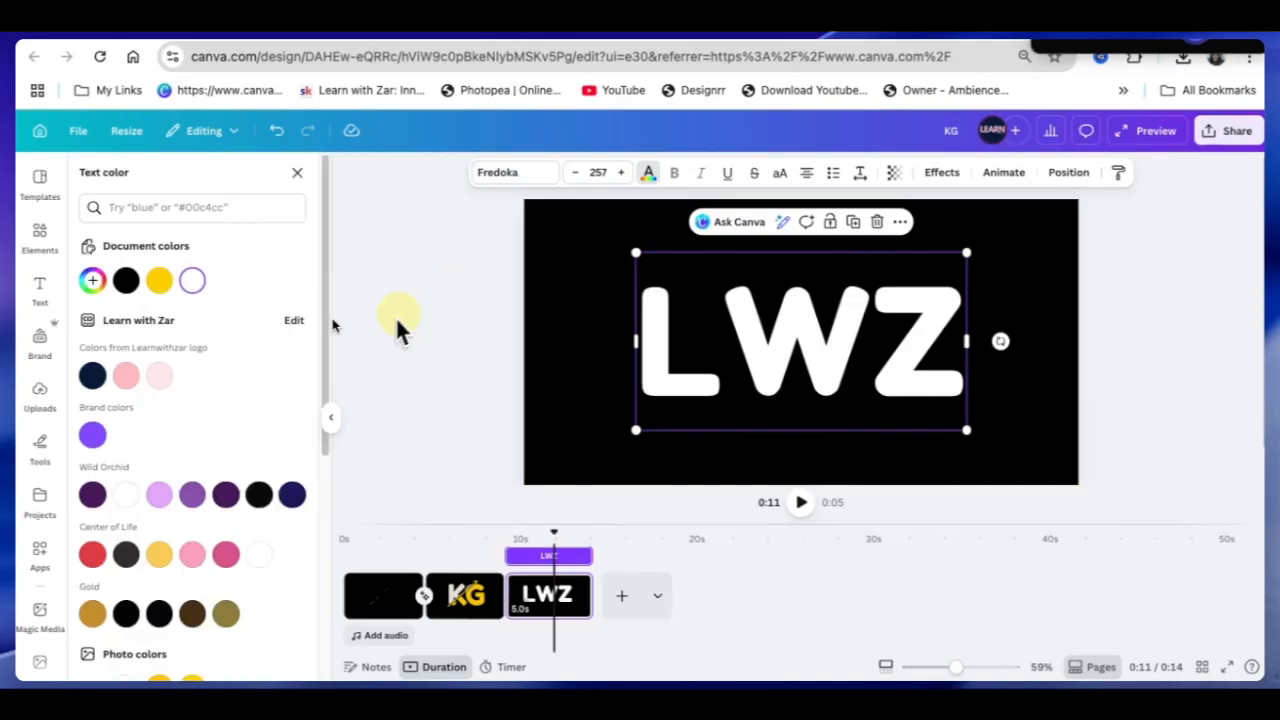
Step: Find green shades for the text color and apply the very dark teal green to the LWZ lettering
scroll(177, 455, down, 2)
scroll(177, 455, down, 3)
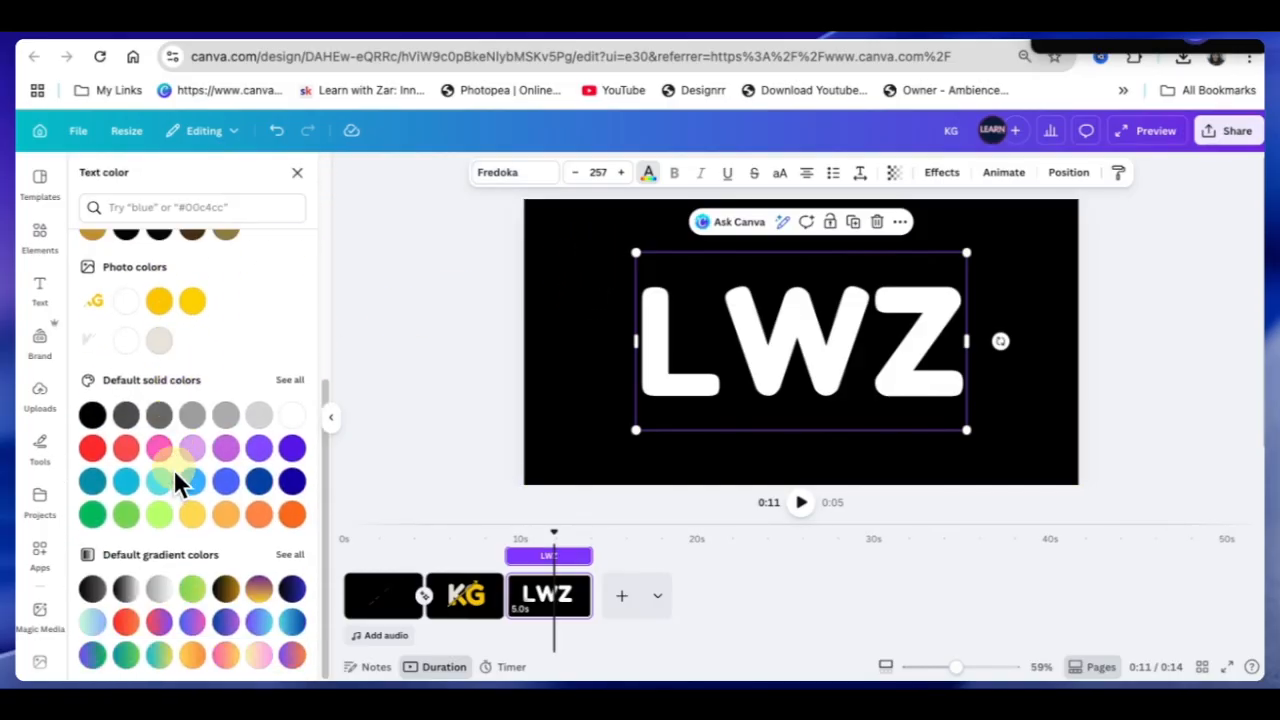
scroll(140, 400, up, 5)
text(green)
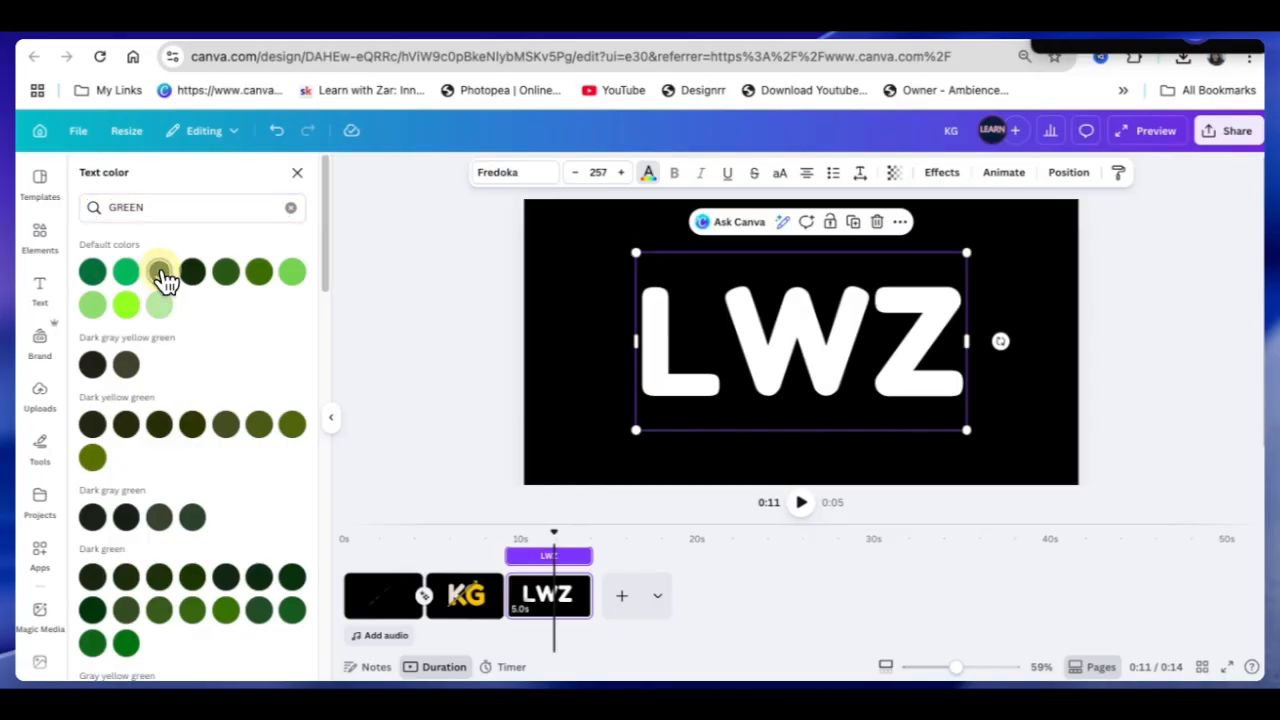
click(161, 274)
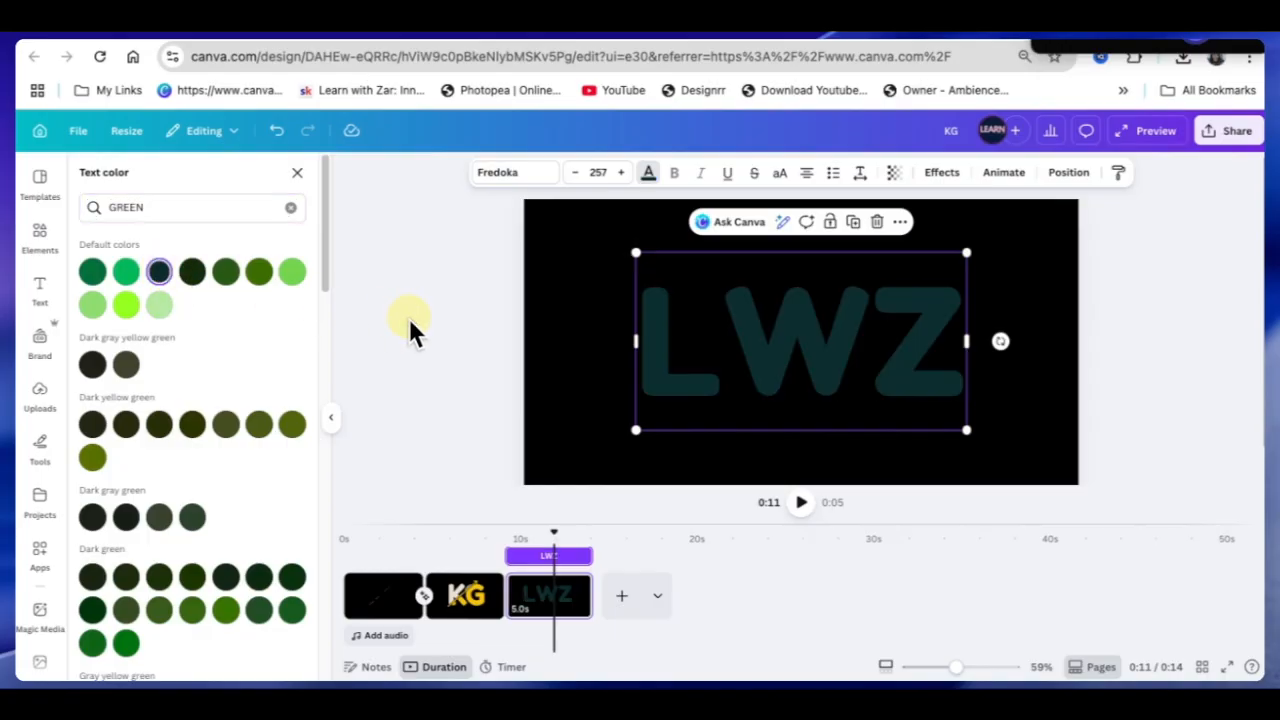
Step: Stack offset duplicates of LWZ toward the lower right, coloring them in varied, increasingly bright greens up to lime on top
click(853, 224)
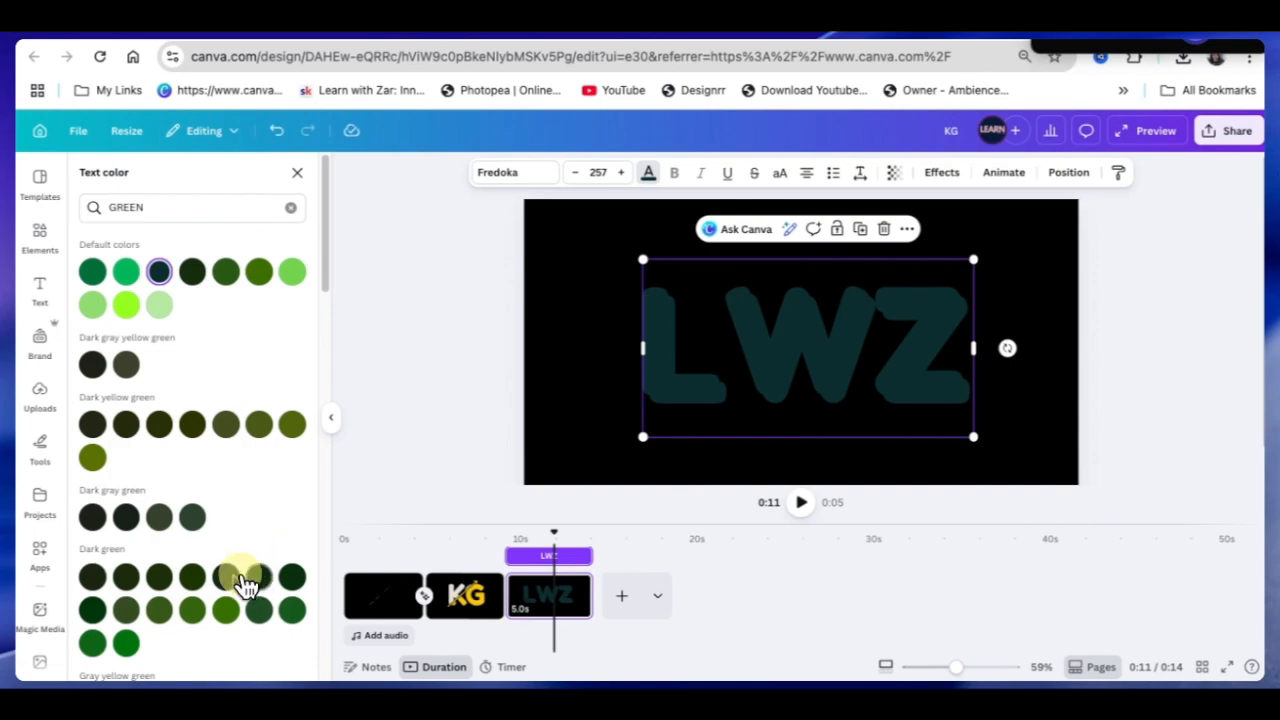
click(225, 580)
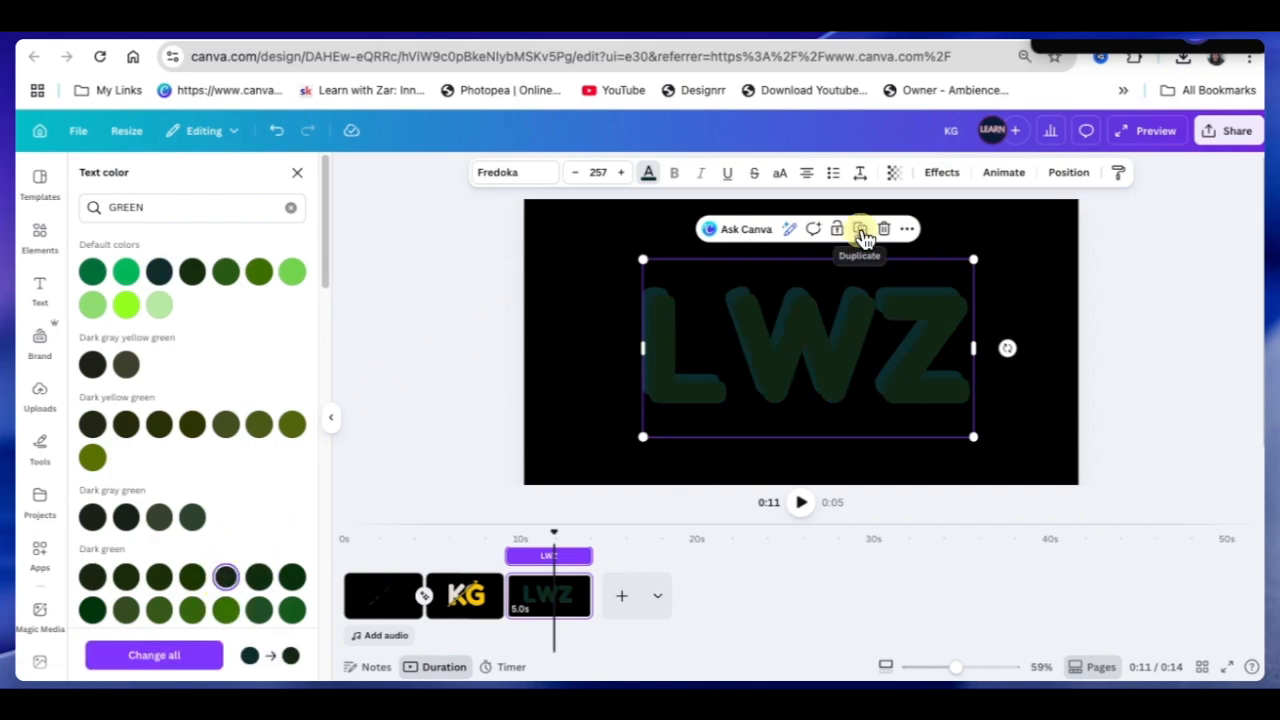
click(860, 229)
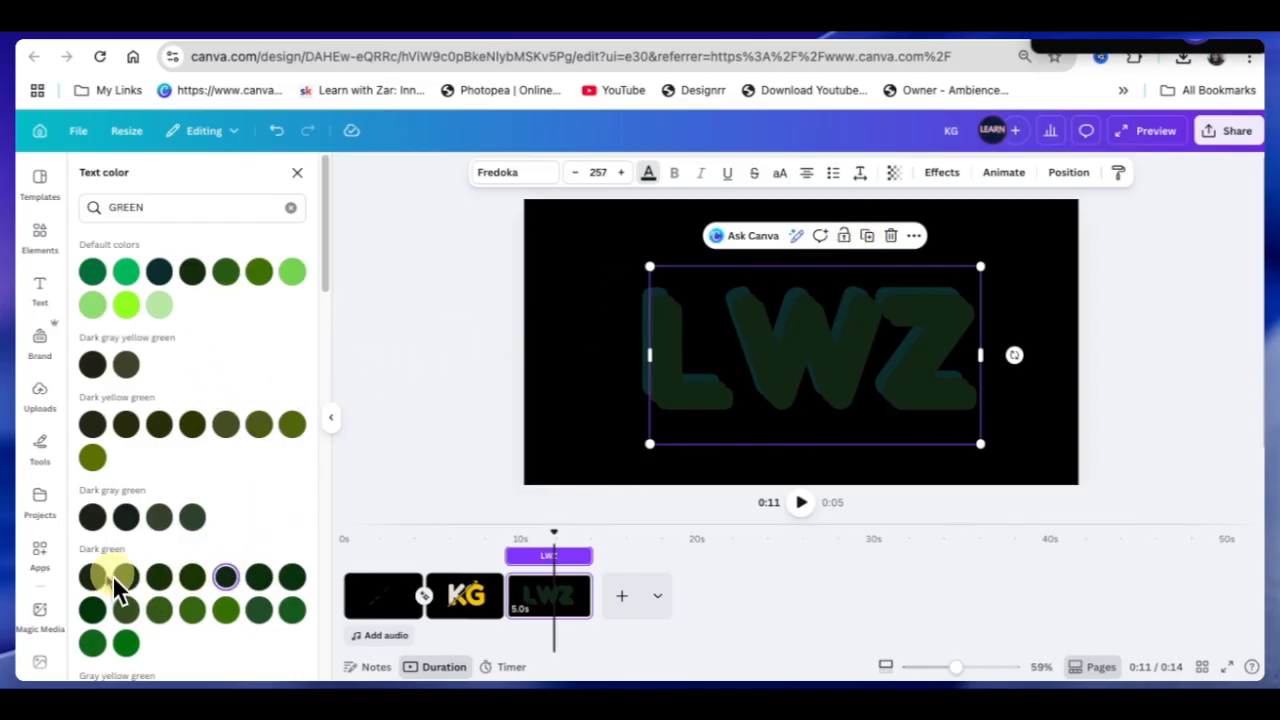
click(99, 518)
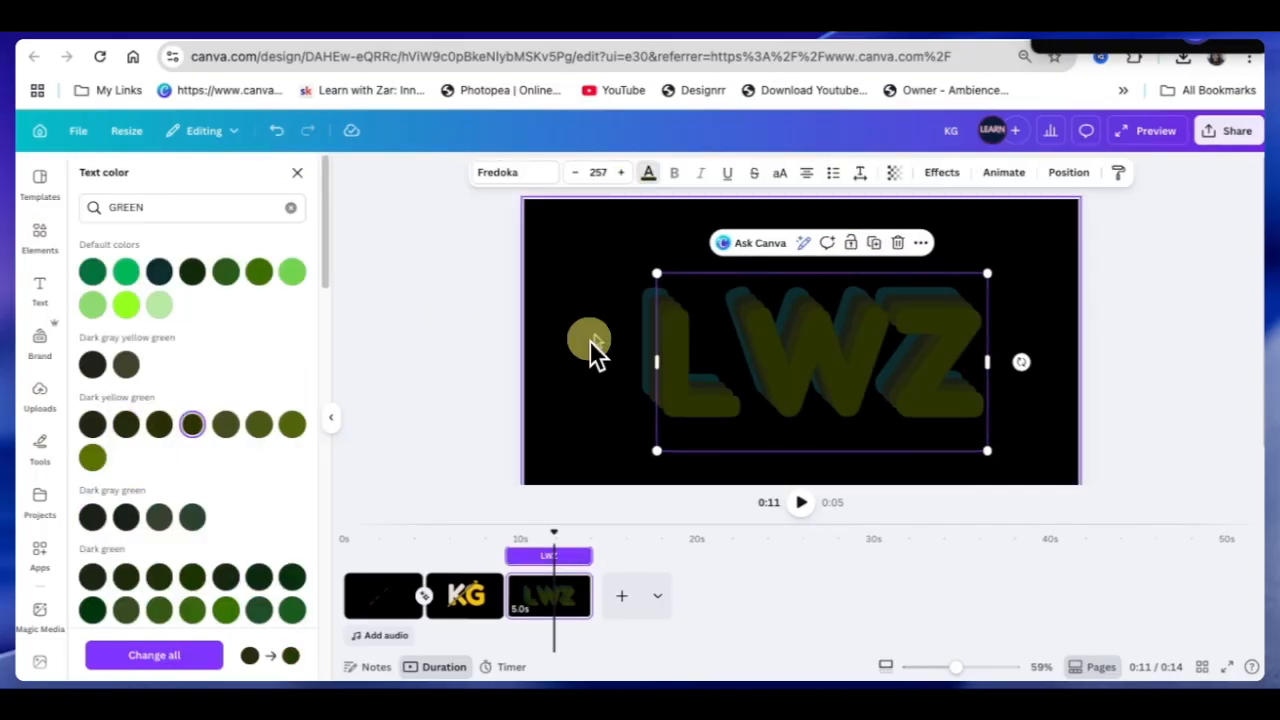
click(225, 271)
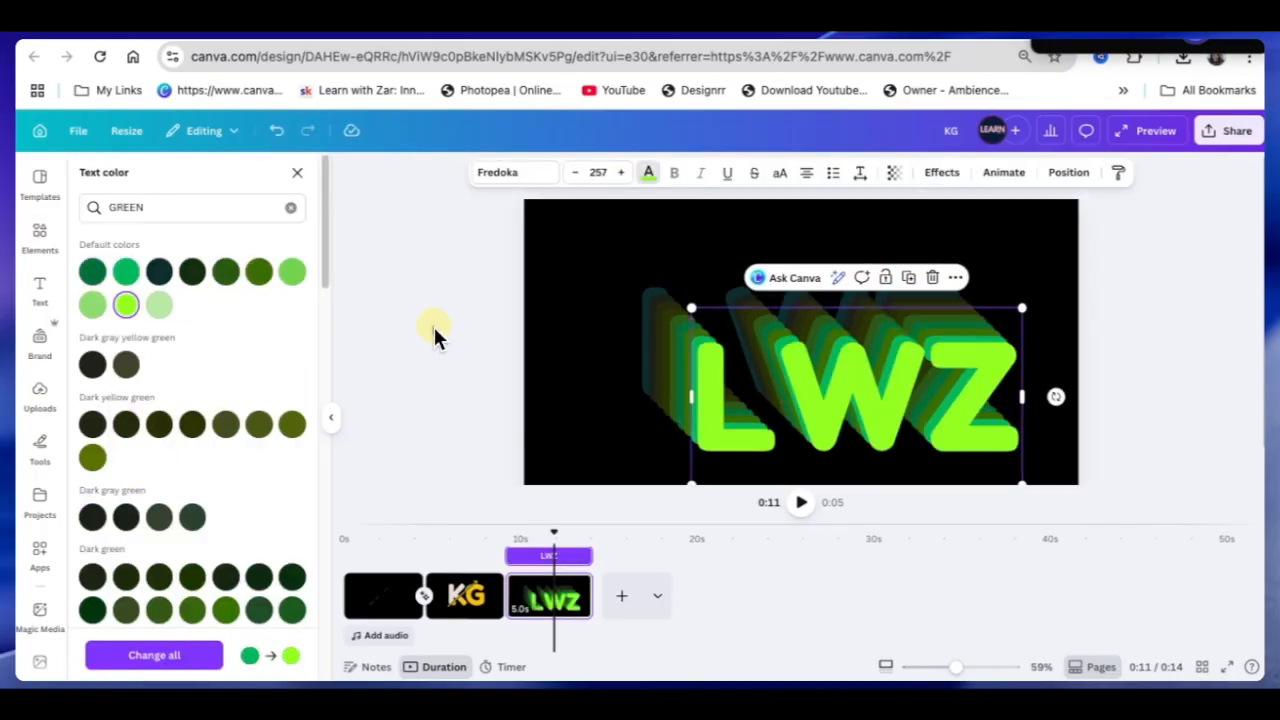
Step: Shrink all the stacked LWZ copies together to text size 237 and reposition them nearer the page's center
key(Escape)
click(460, 350)
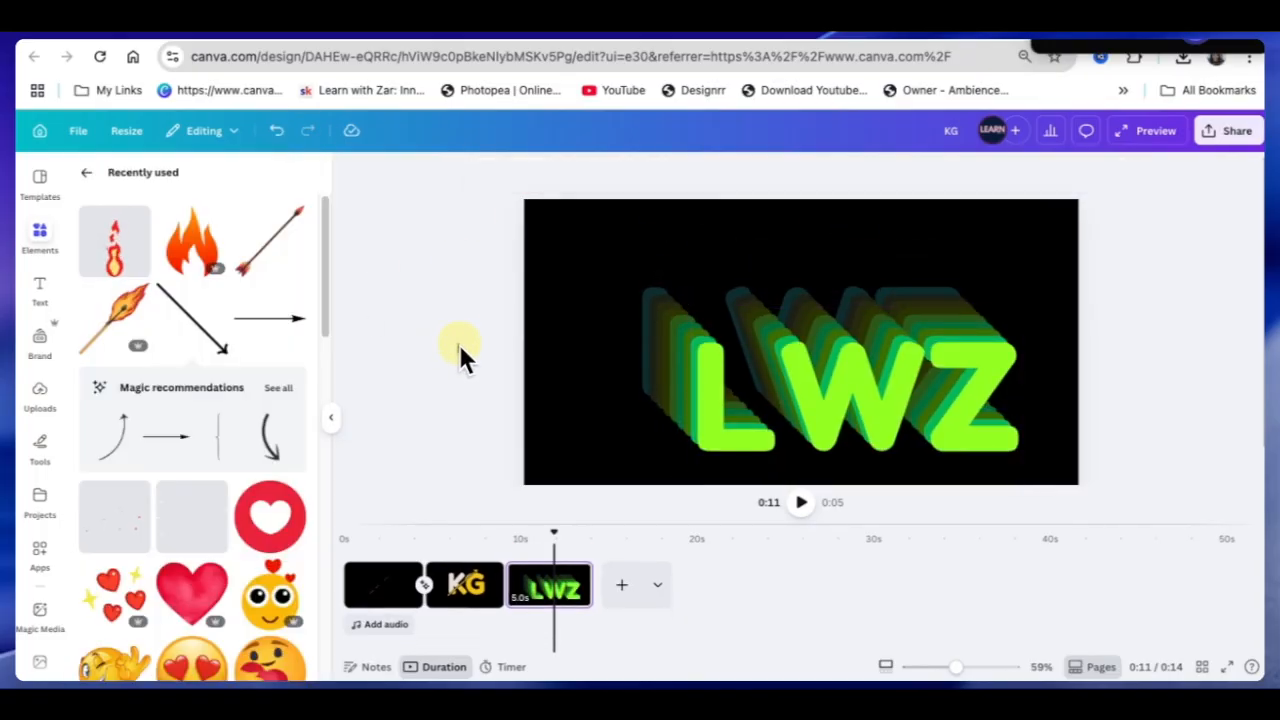
drag(455, 350, 860, 468)
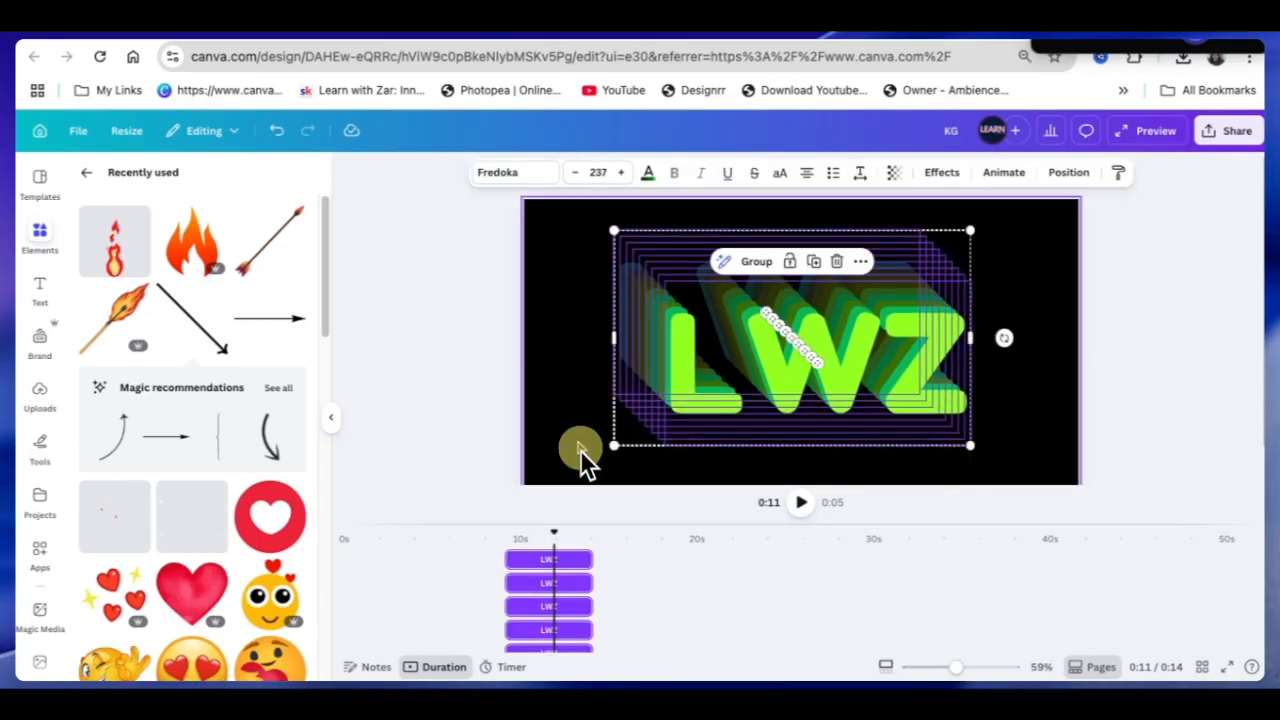
click(575, 389)
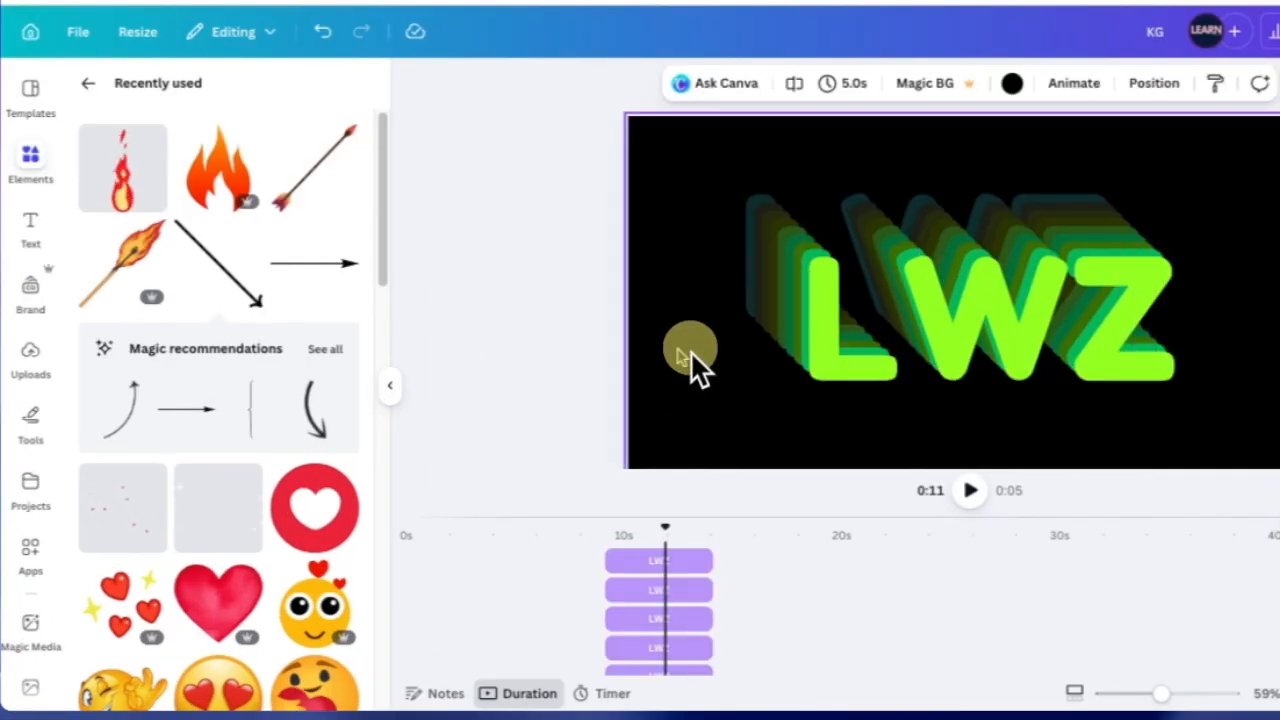
Step: Apply the Blur animation on enter to the rearmost dark teal LWZ layer and reduce its speed to about a quarter
click(1160, 90)
scroll(258, 569, down, 3)
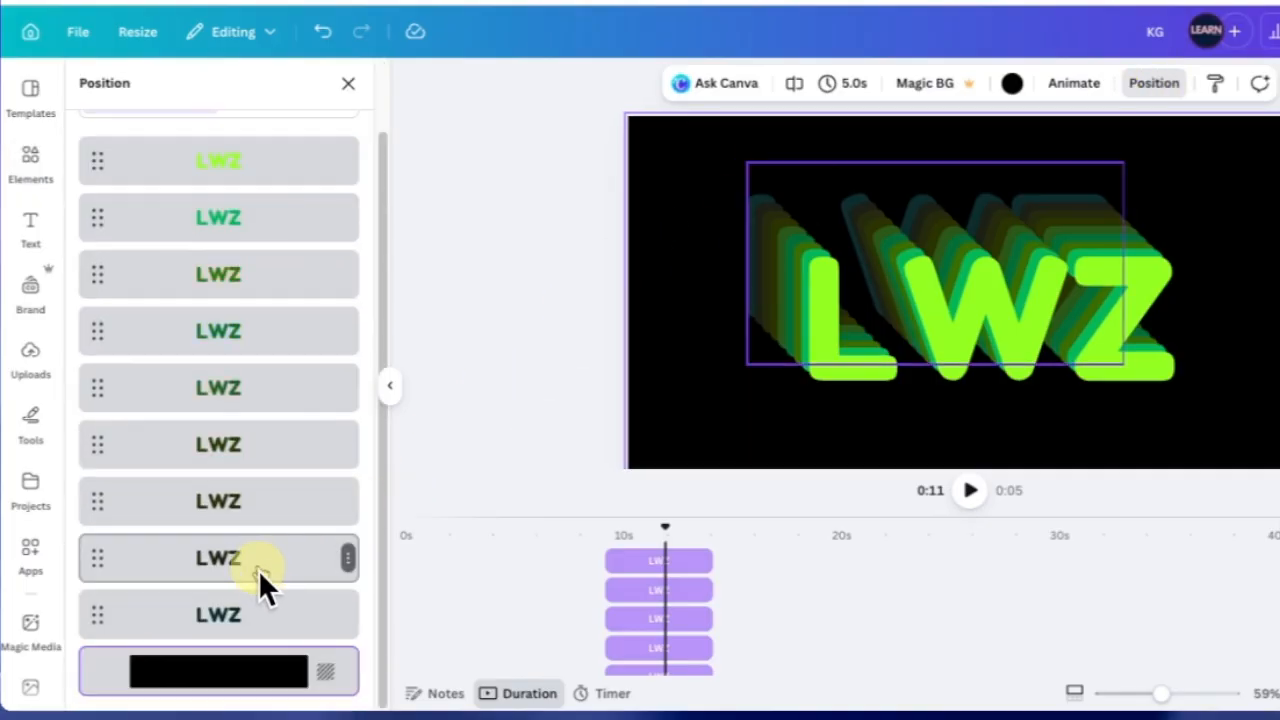
click(245, 628)
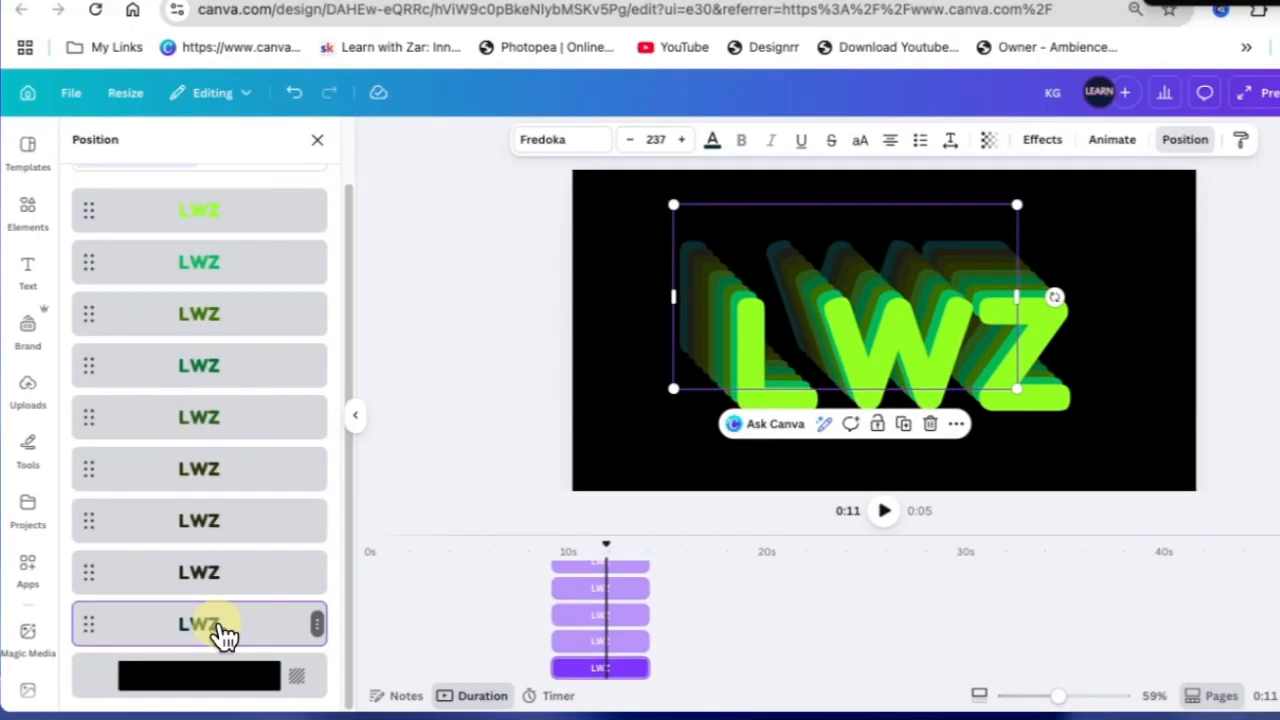
click(1124, 147)
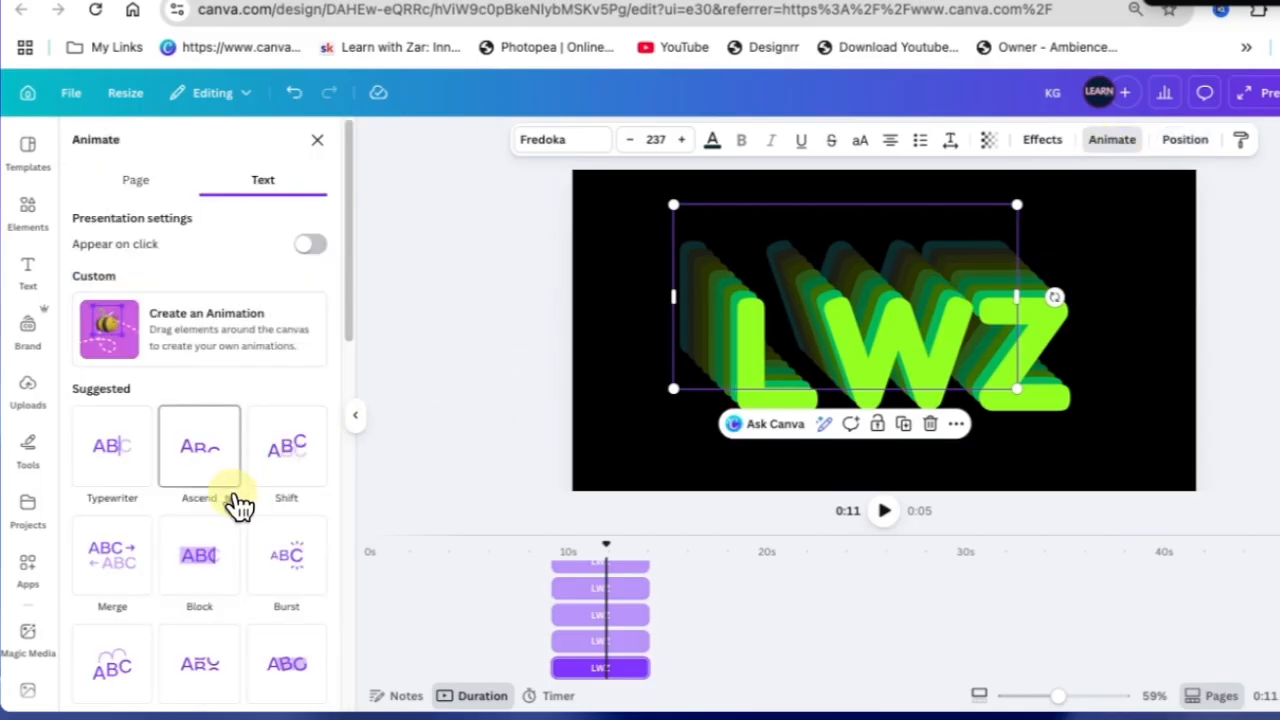
scroll(240, 506, down, 2)
scroll(237, 508, down, 5)
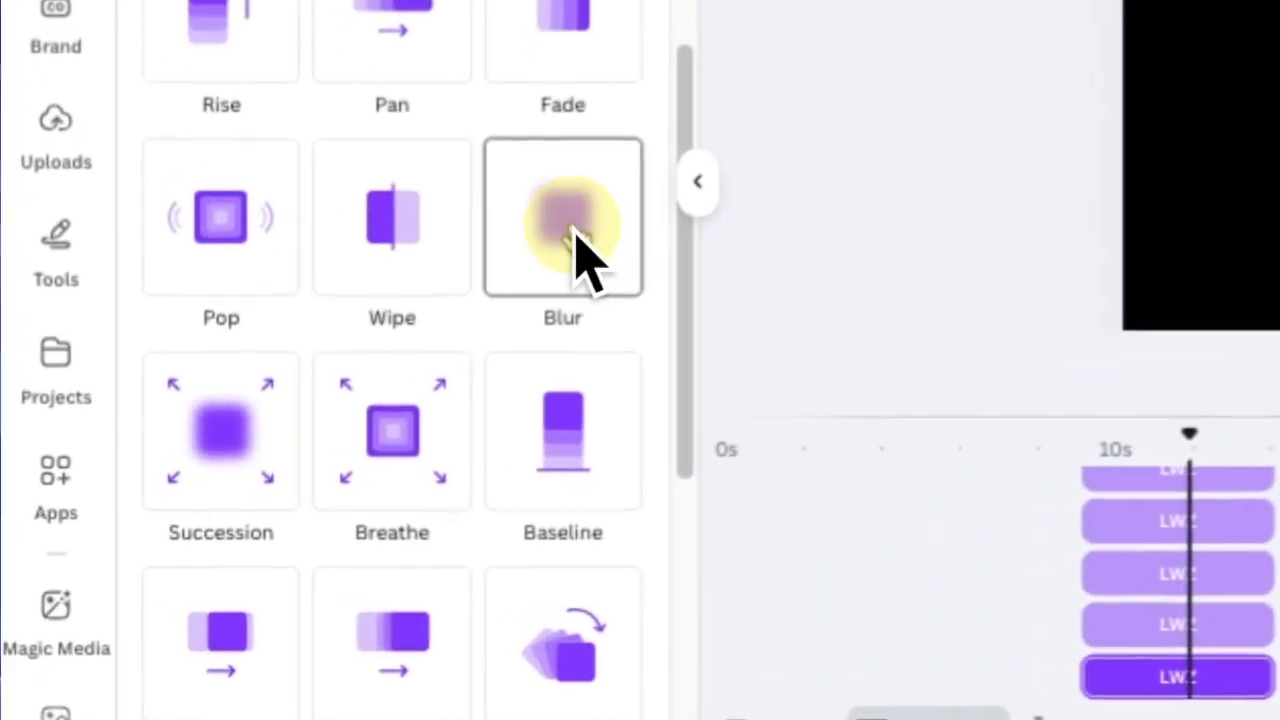
click(293, 450)
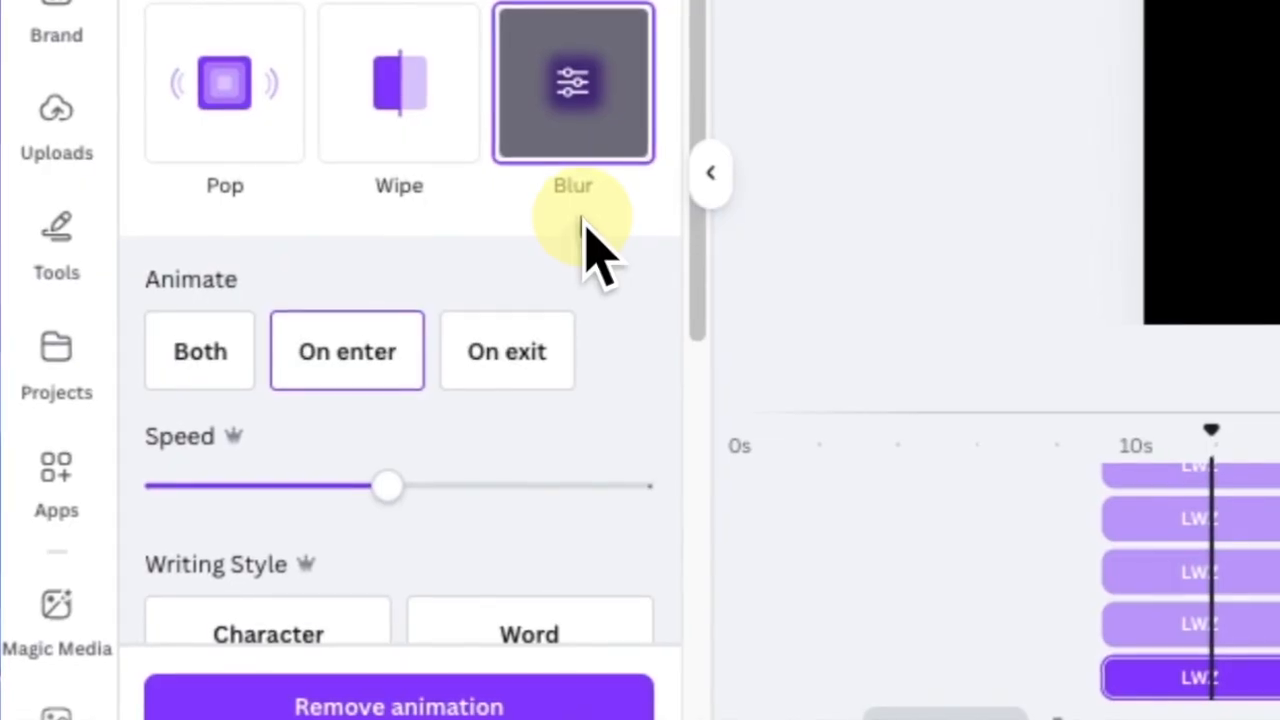
drag(388, 486, 266, 488)
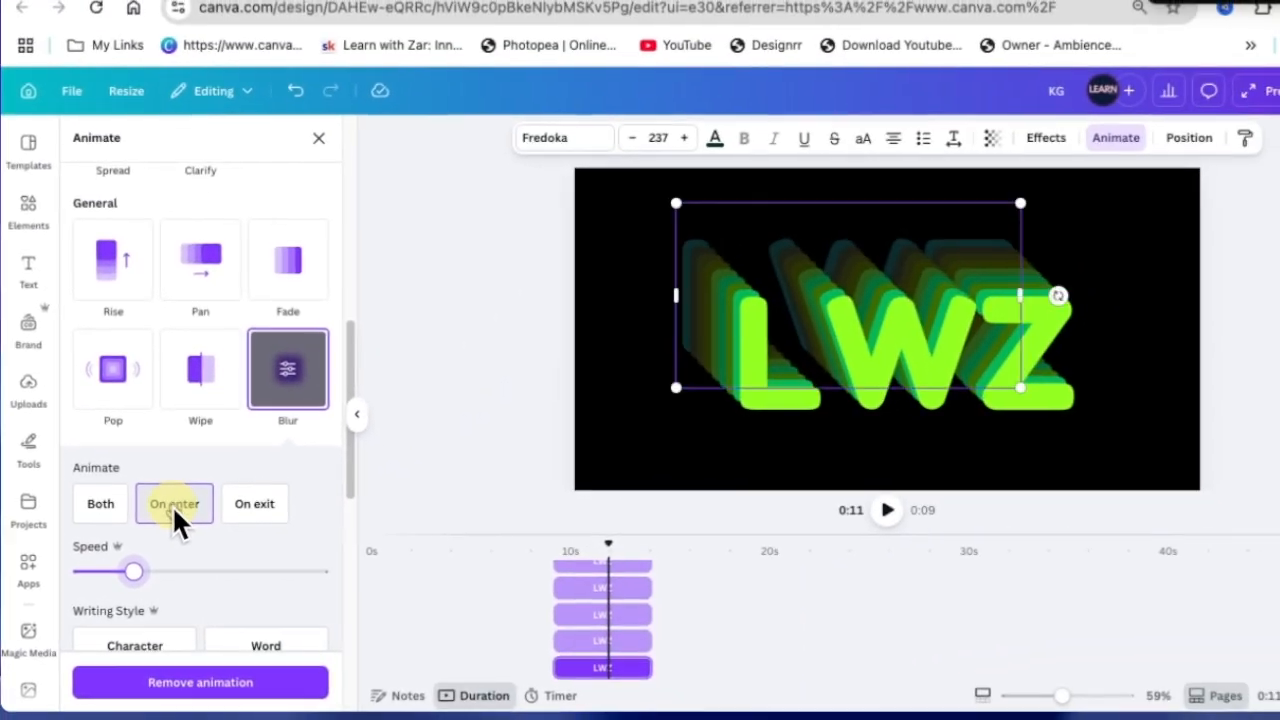
click(172, 505)
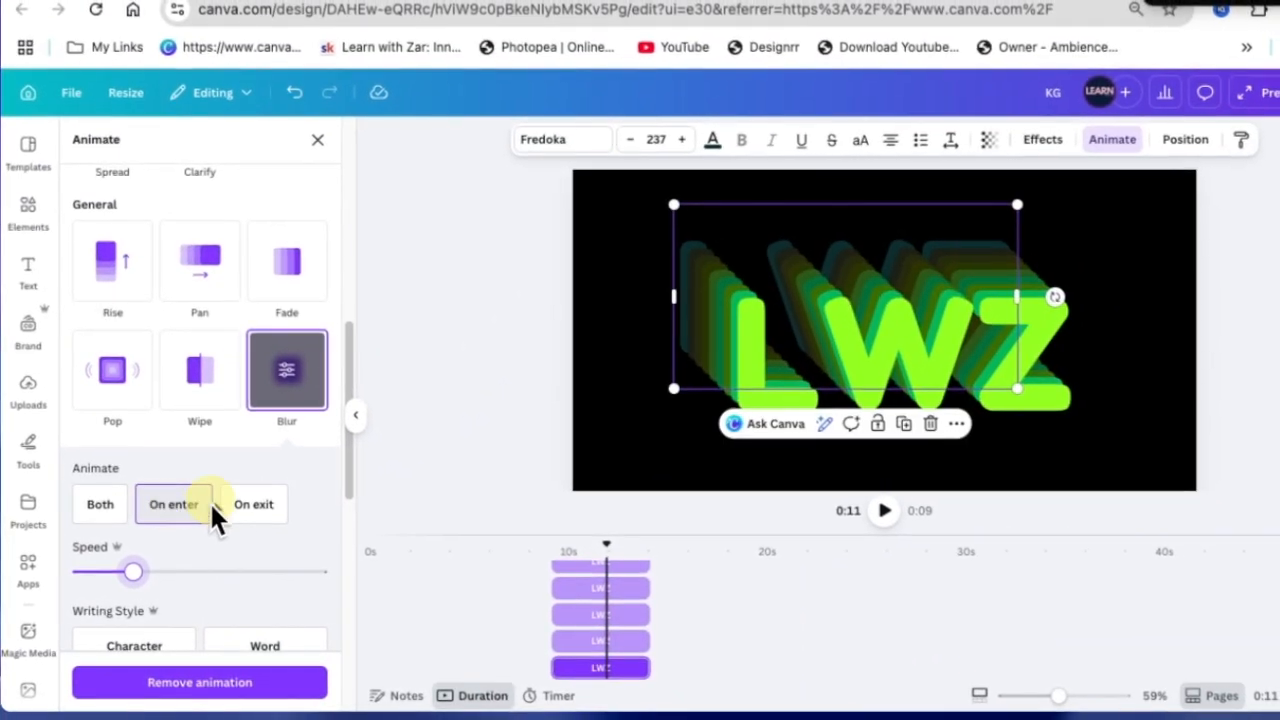
Step: Apply the Blur animation on enter to the second-rearmost LWZ layer and reduce its speed to a little over a quarter
click(1195, 145)
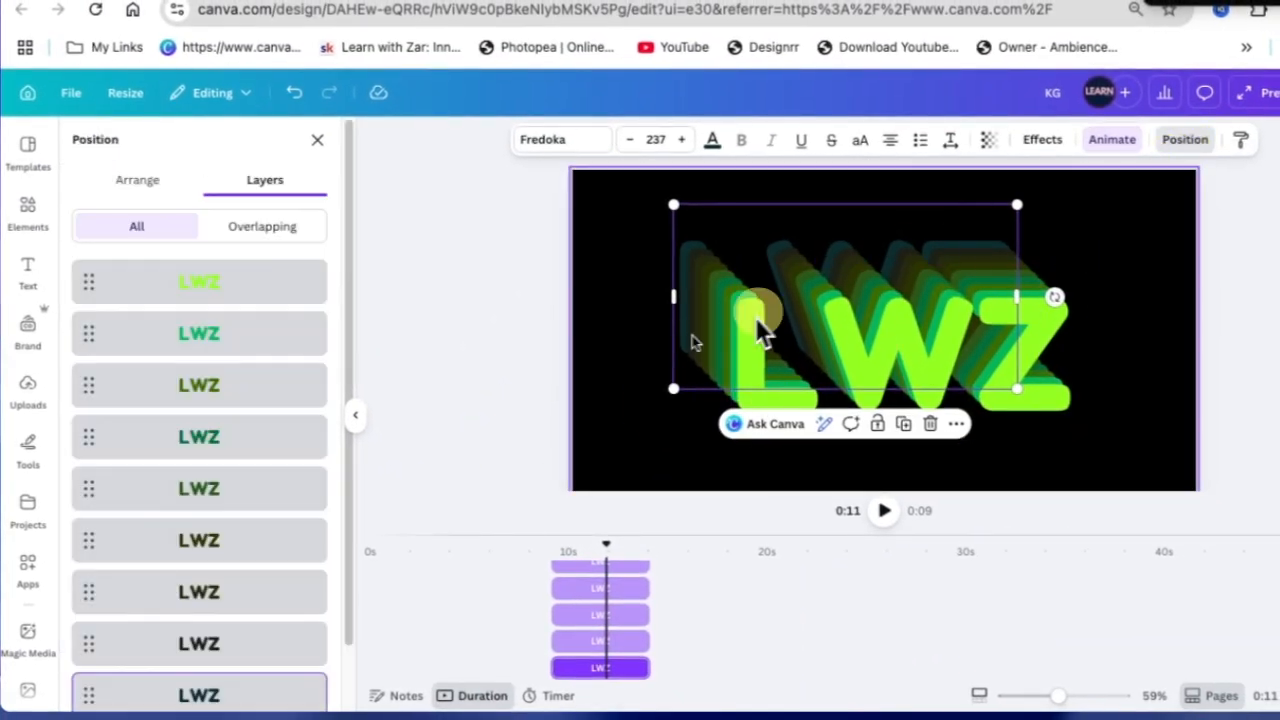
click(210, 656)
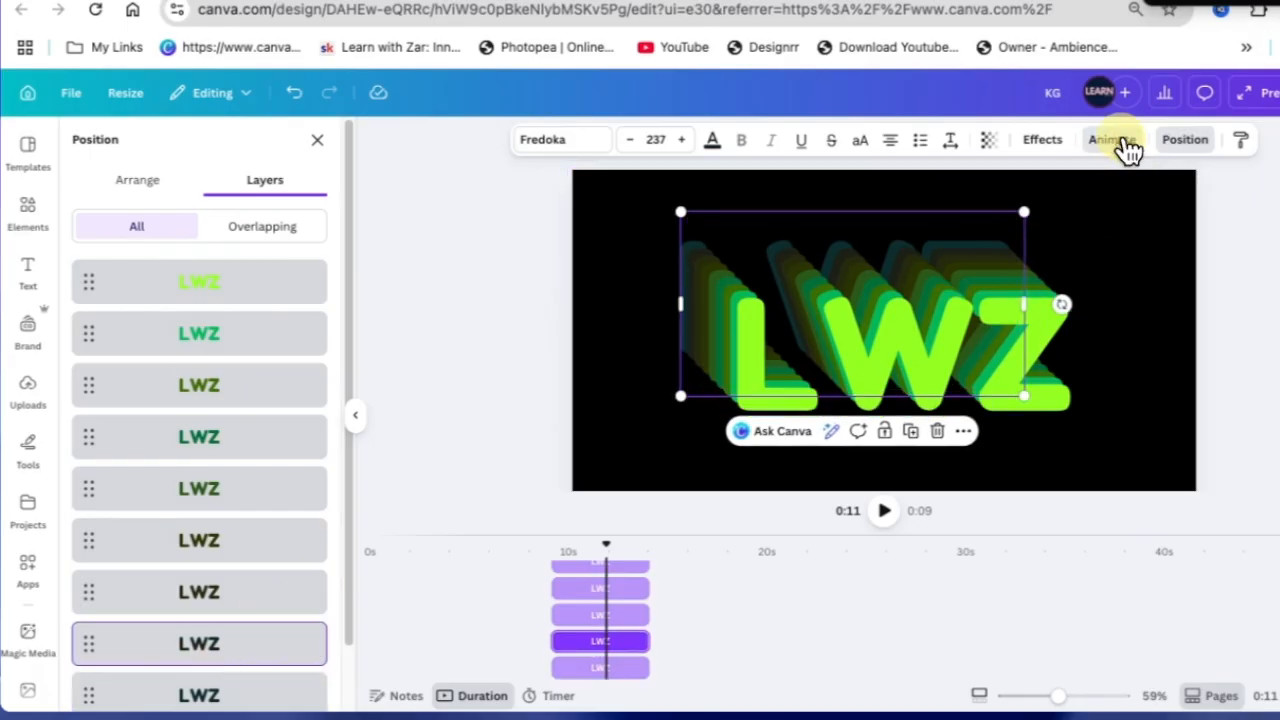
click(1120, 142)
scroll(229, 605, down, 3)
scroll(229, 600, down, 3)
click(286, 537)
drag(193, 572, 181, 574)
scroll(150, 560, down, 3)
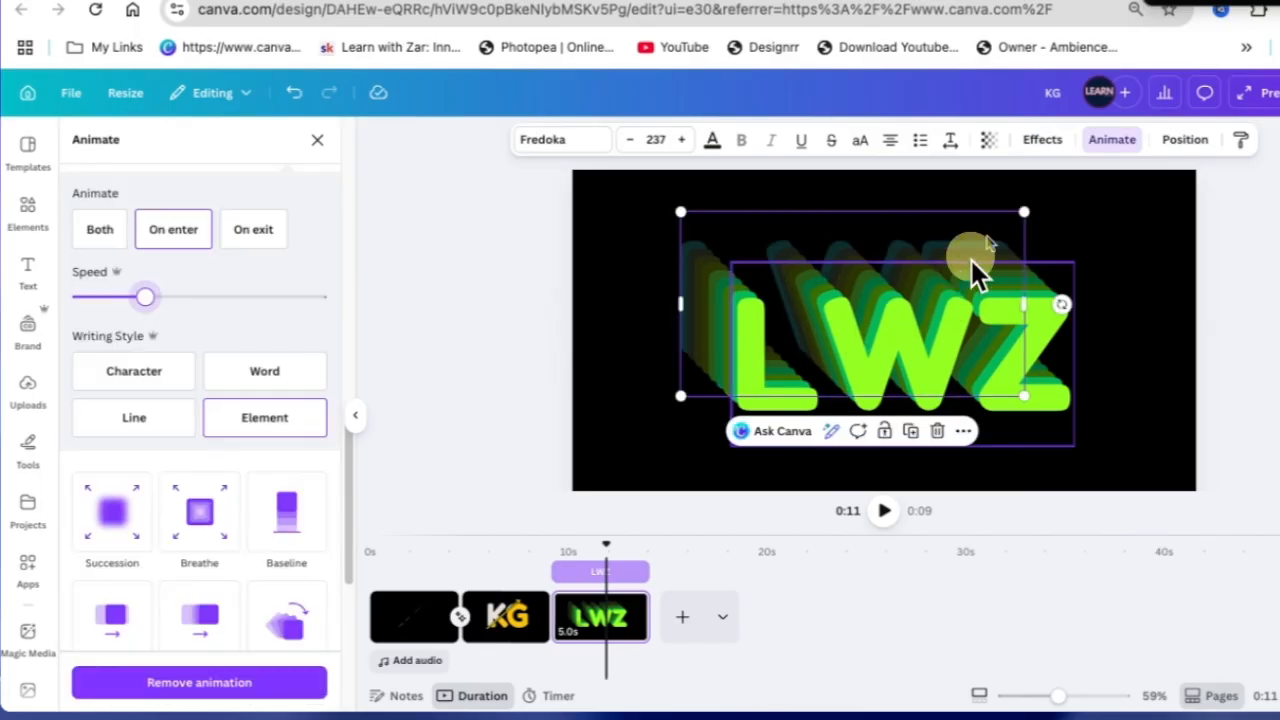
Step: Apply the Blur animation on enter to the third LWZ layer from the back
click(1200, 145)
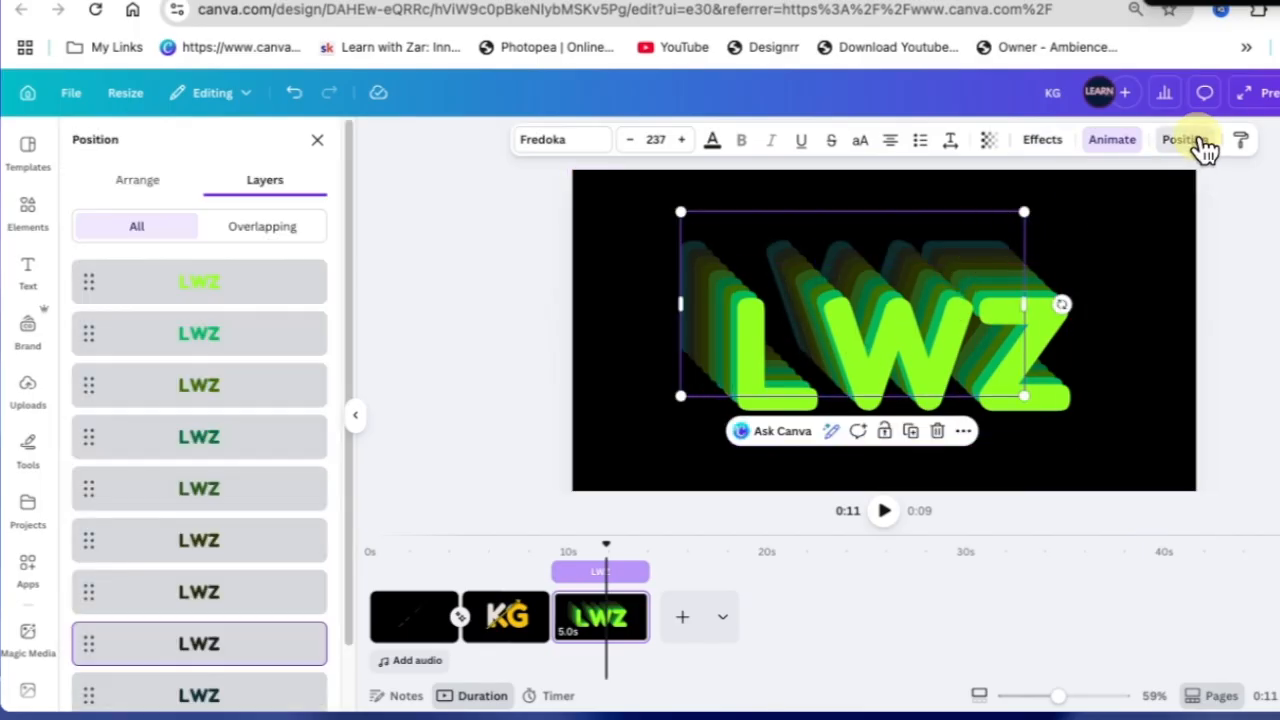
click(212, 603)
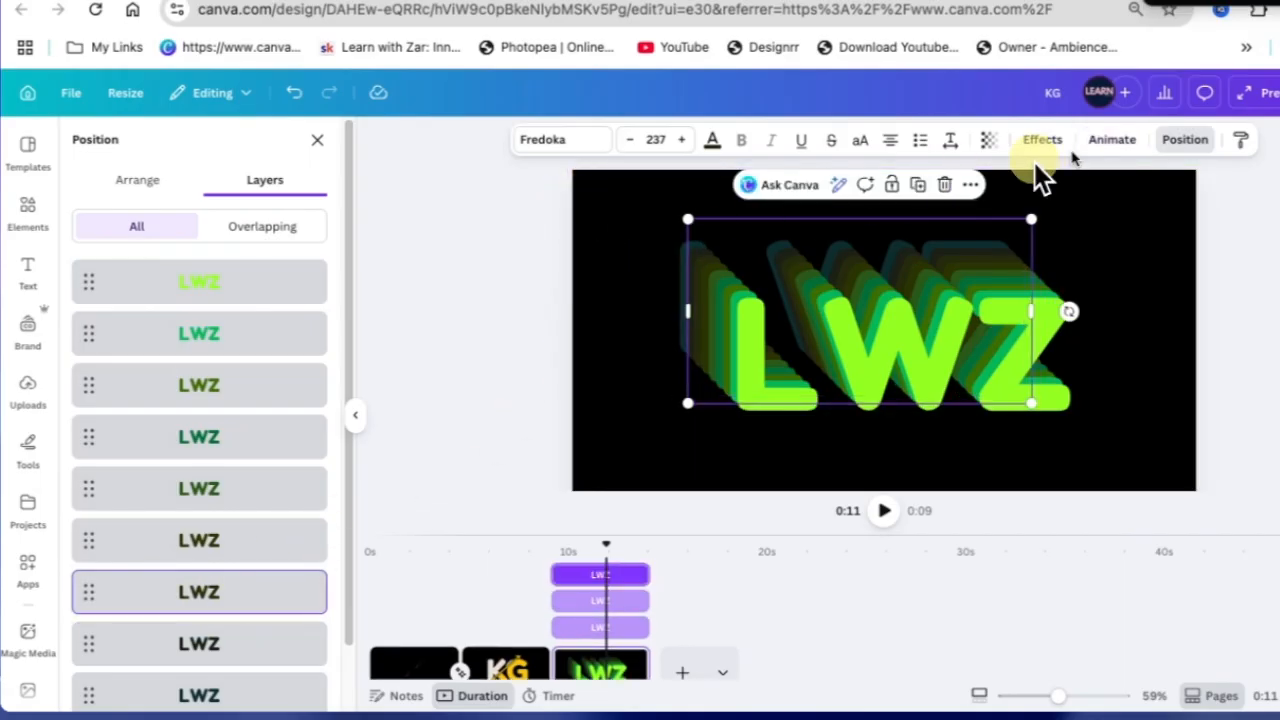
click(1113, 145)
scroll(250, 595, down, 5)
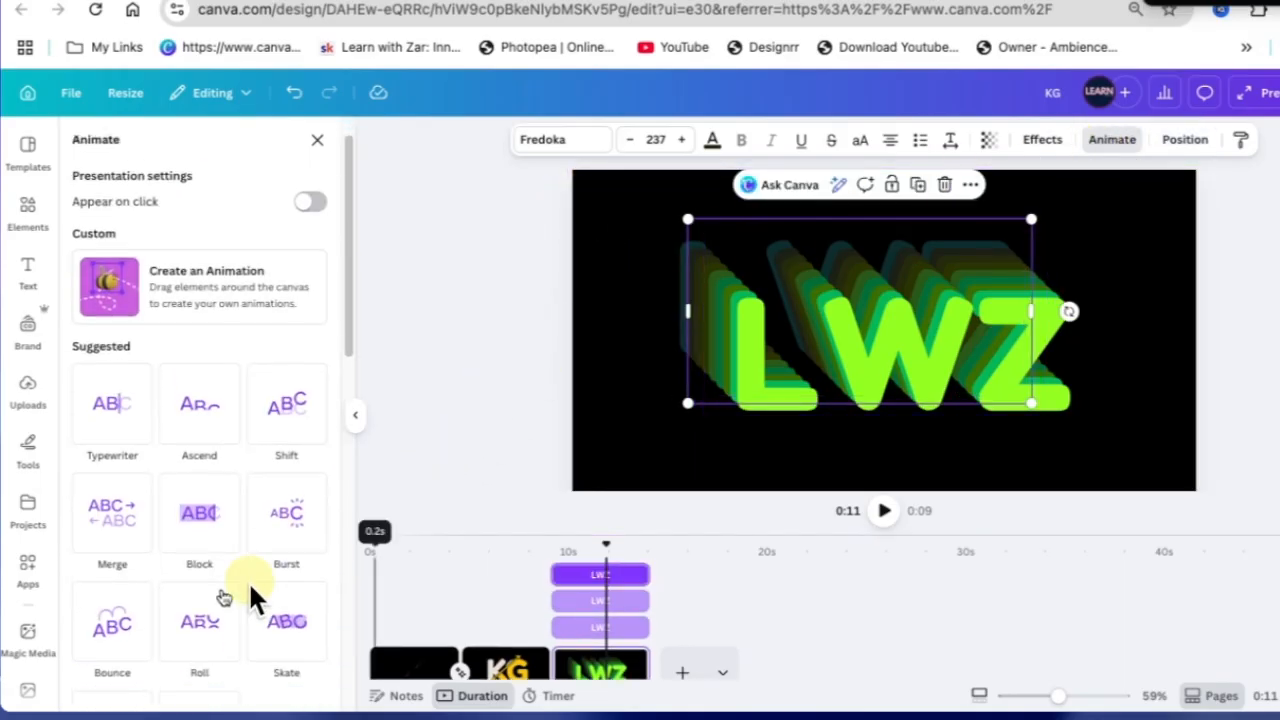
click(286, 580)
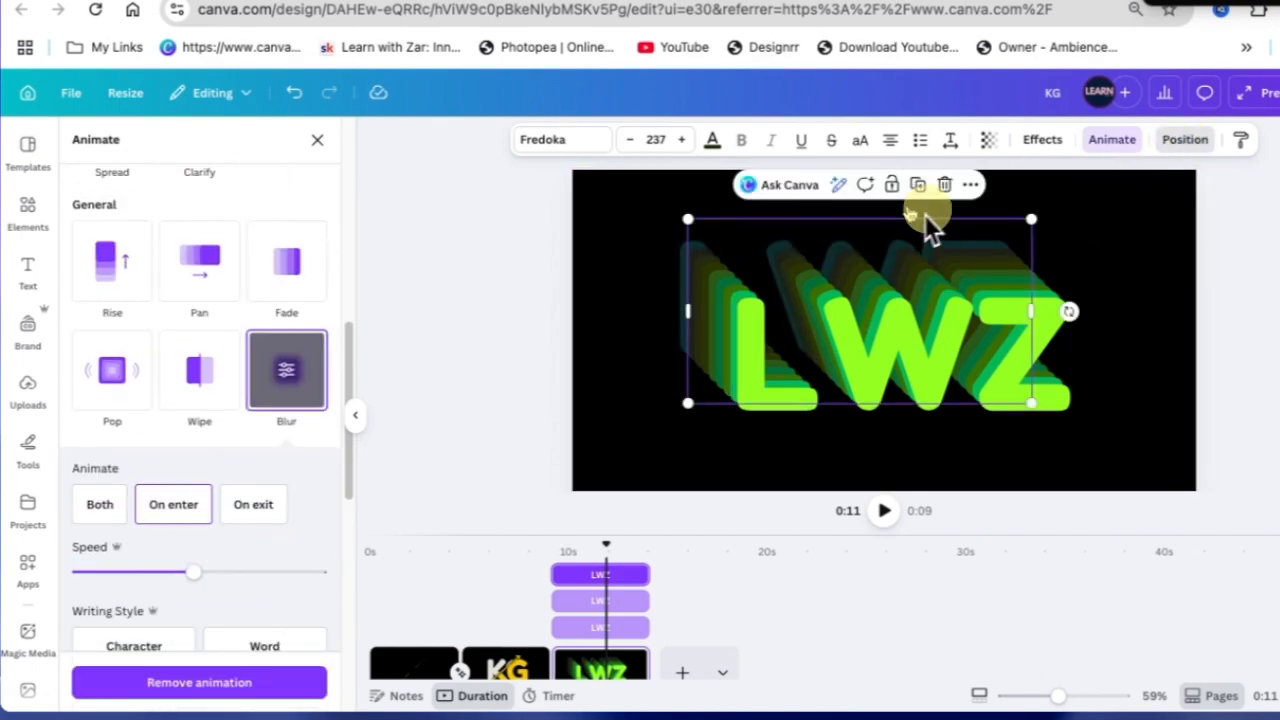
Step: Apply the Blur animation to the remaining middle LWZ layers one by one, through the bright green one just beneath the lime layer
click(231, 545)
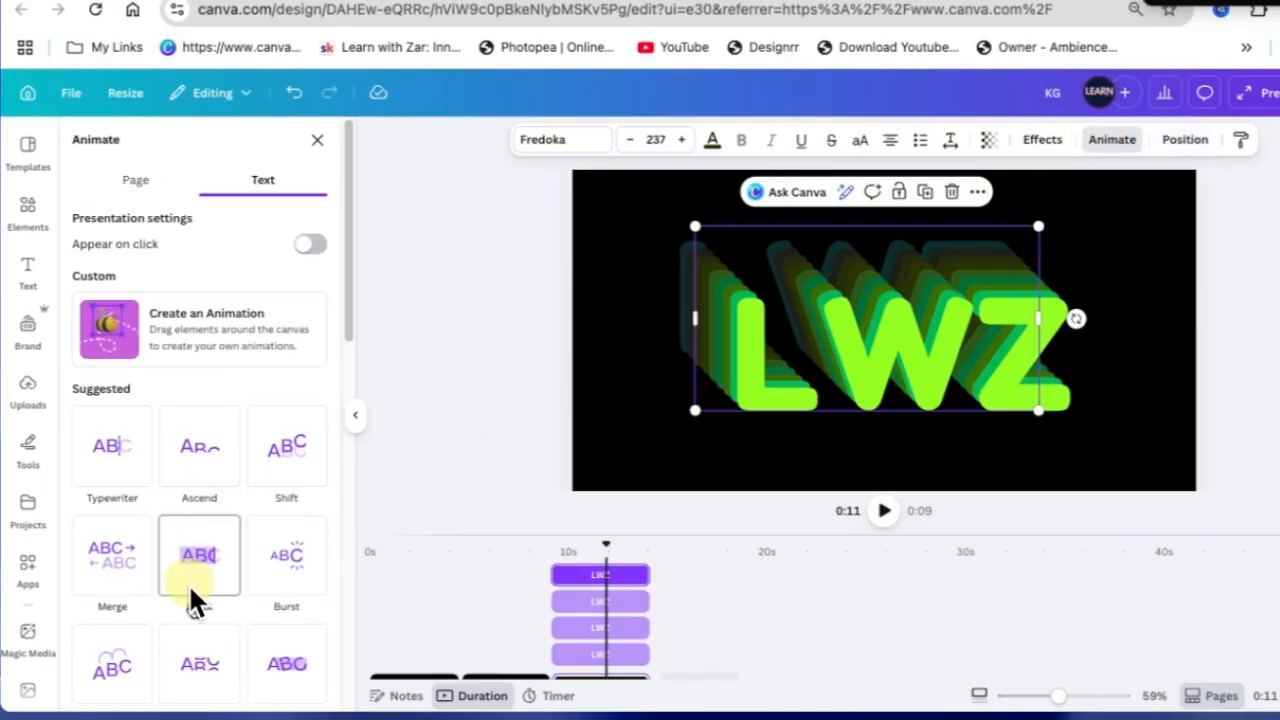
scroll(189, 600, down, 4)
scroll(294, 600, up, 3)
click(1185, 140)
click(220, 385)
click(1112, 140)
scroll(225, 620, down, 4)
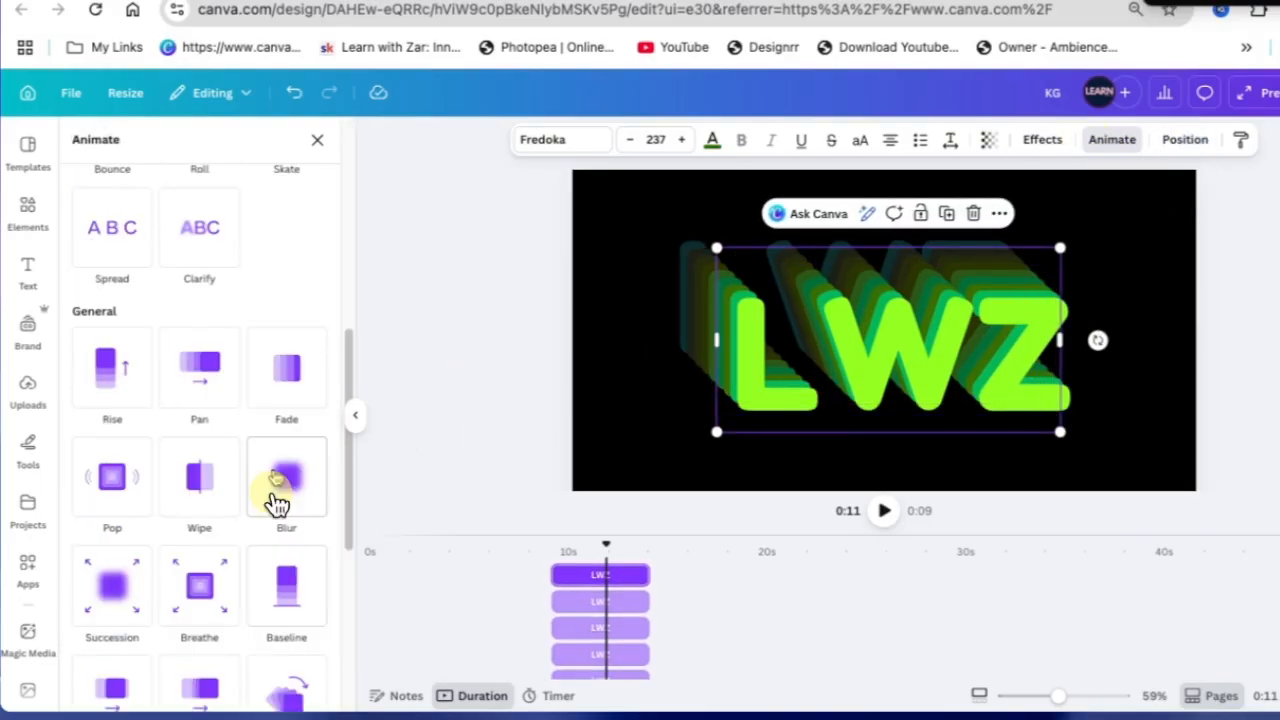
click(1185, 140)
click(220, 333)
click(1112, 140)
Step: Apply the Breathe animation, direction Out, to the front lime LWZ layer and reduce its scale to a little over a quarter
click(1185, 140)
click(222, 287)
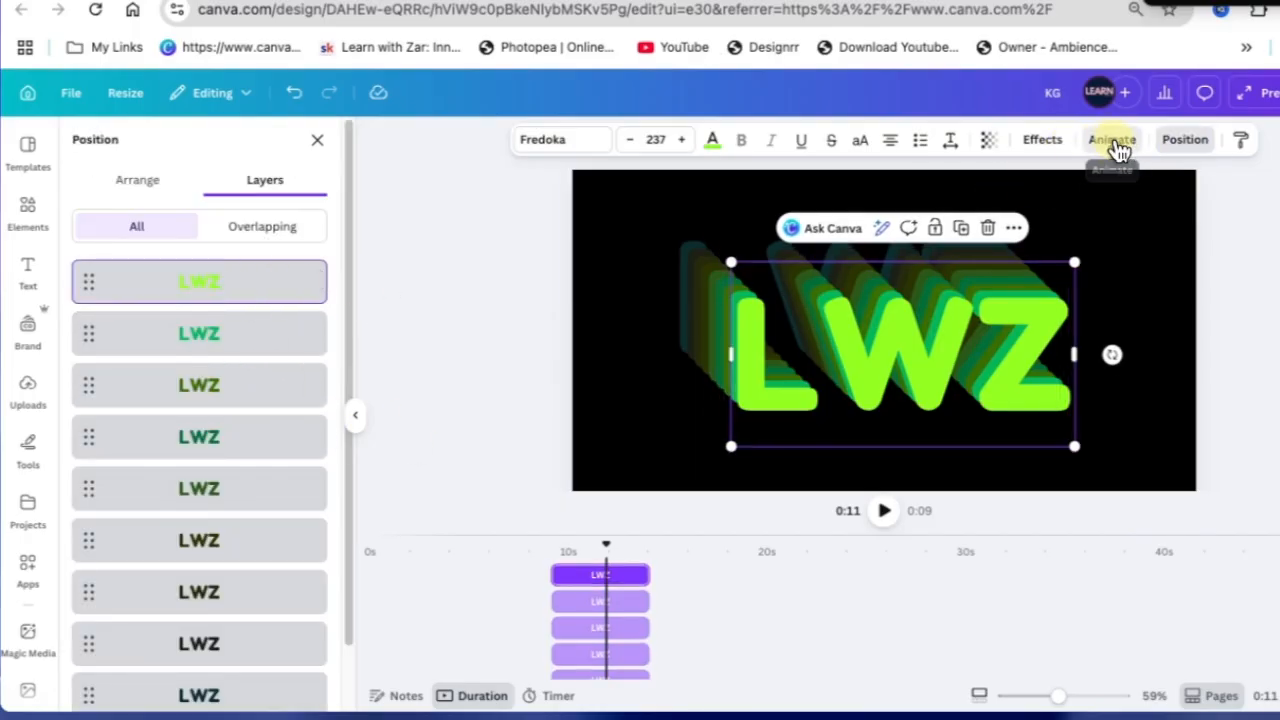
click(1112, 140)
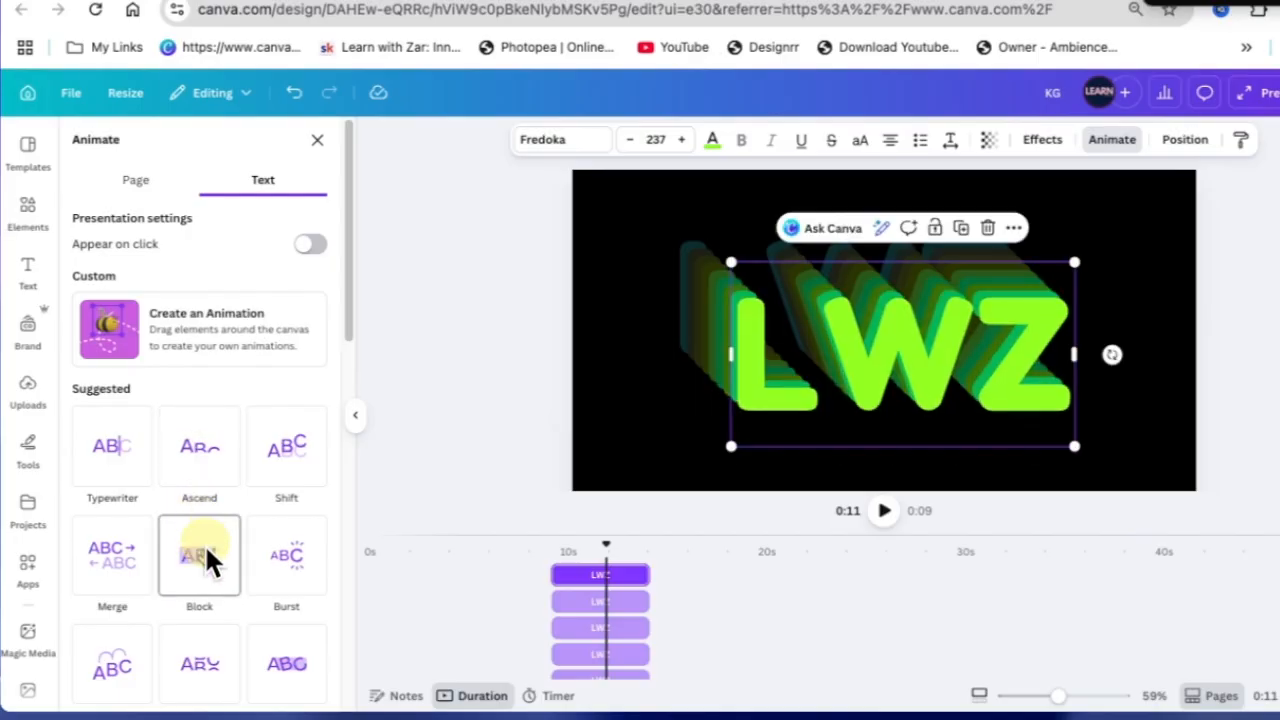
scroll(230, 575, down, 3)
scroll(230, 572, down, 6)
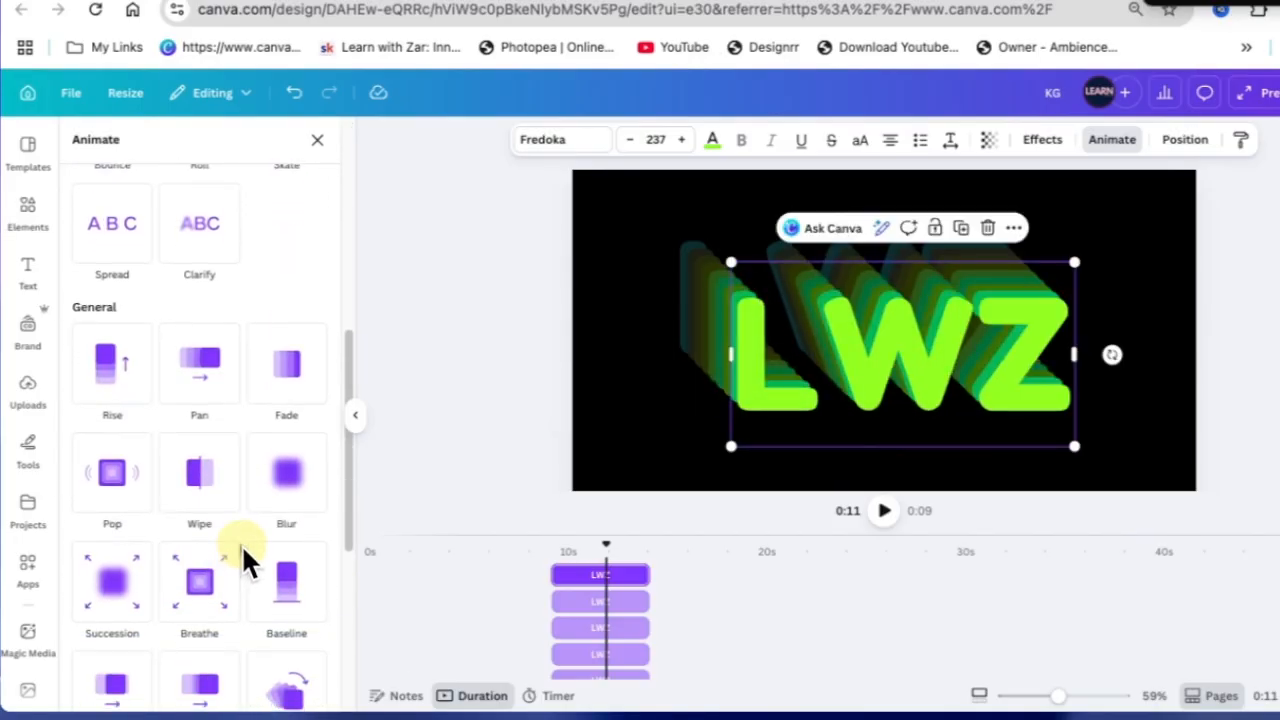
scroll(241, 544, down, 2)
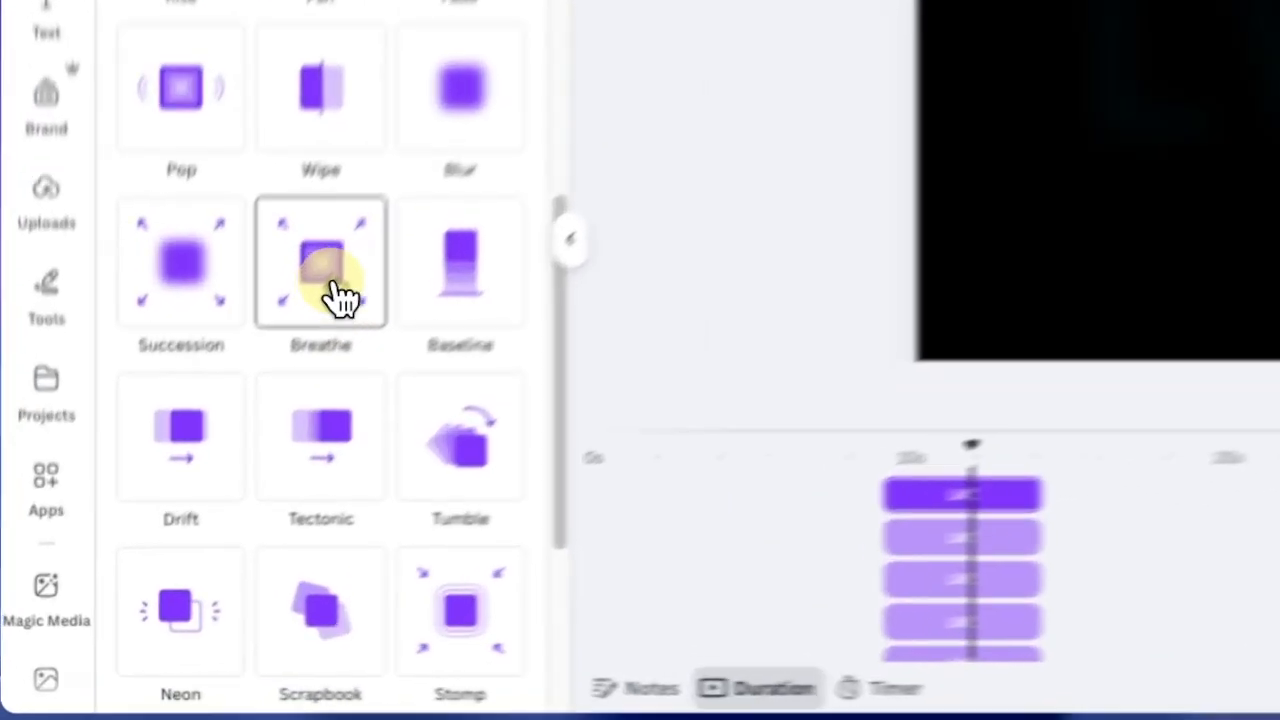
click(205, 505)
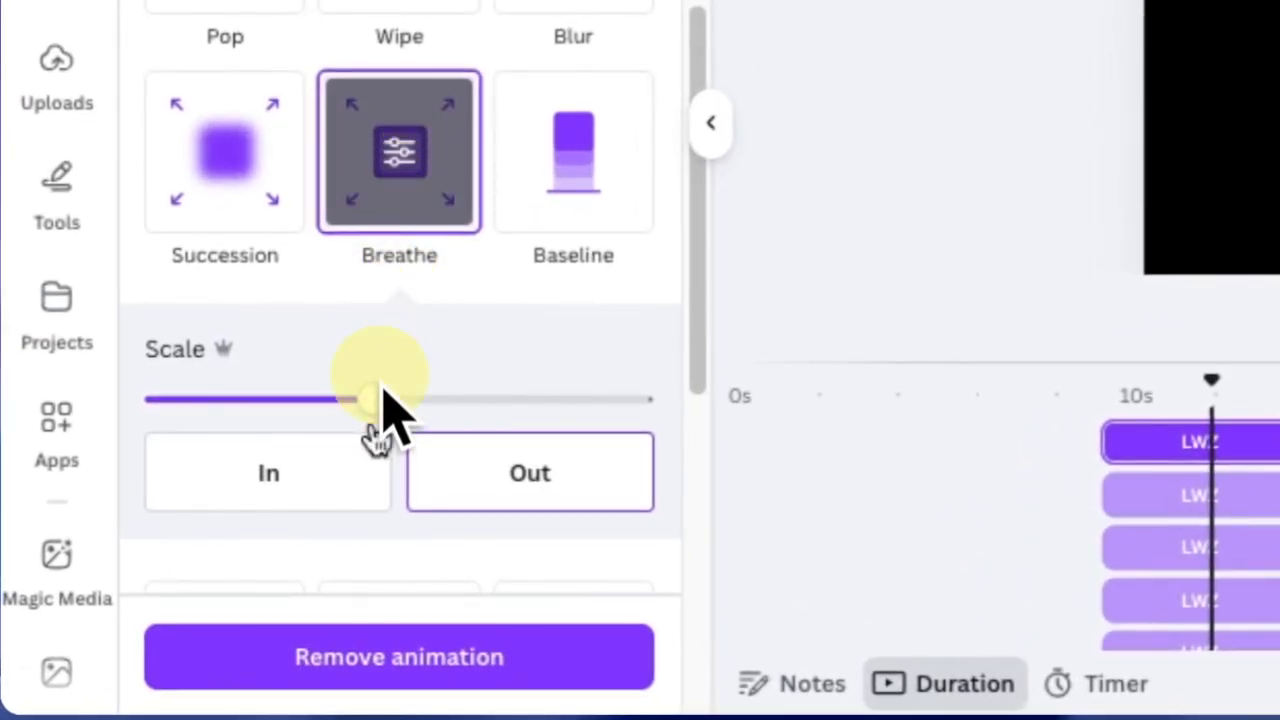
scroll(414, 586, down, 3)
drag(365, 240, 288, 240)
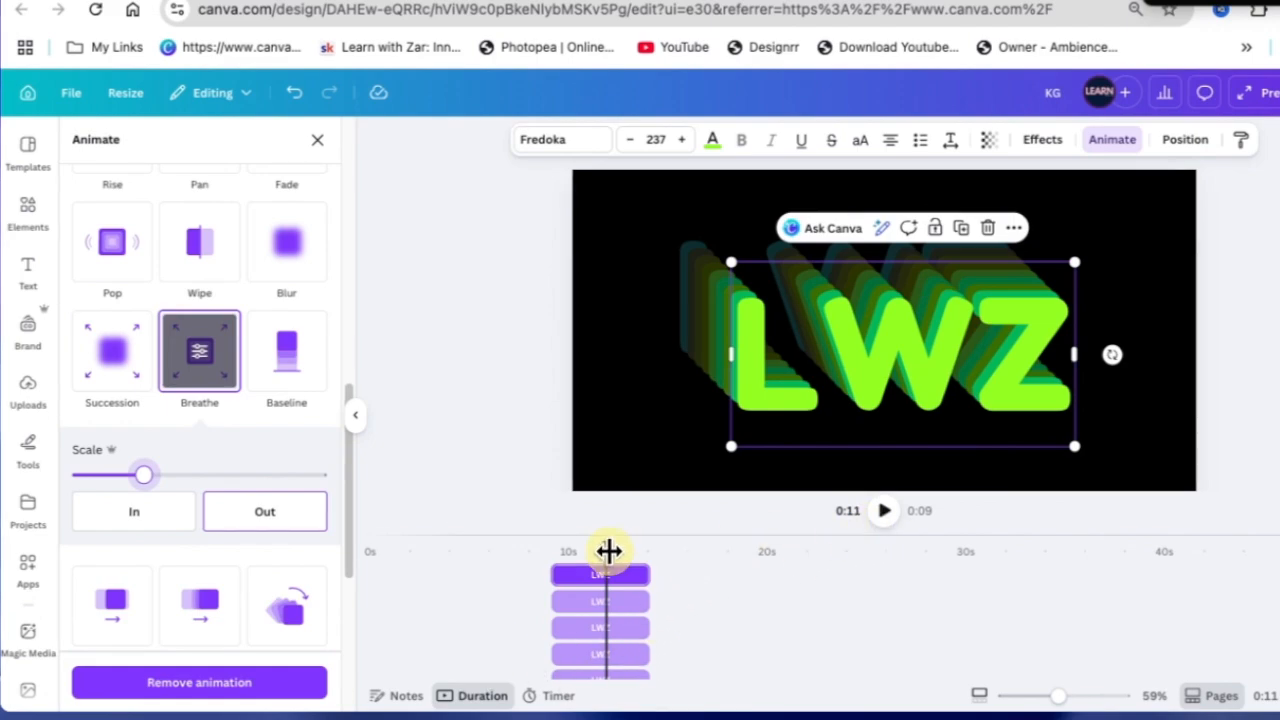
Step: Play back the LWZ page from just before its start to check the layered reveal
click(538, 551)
click(878, 522)
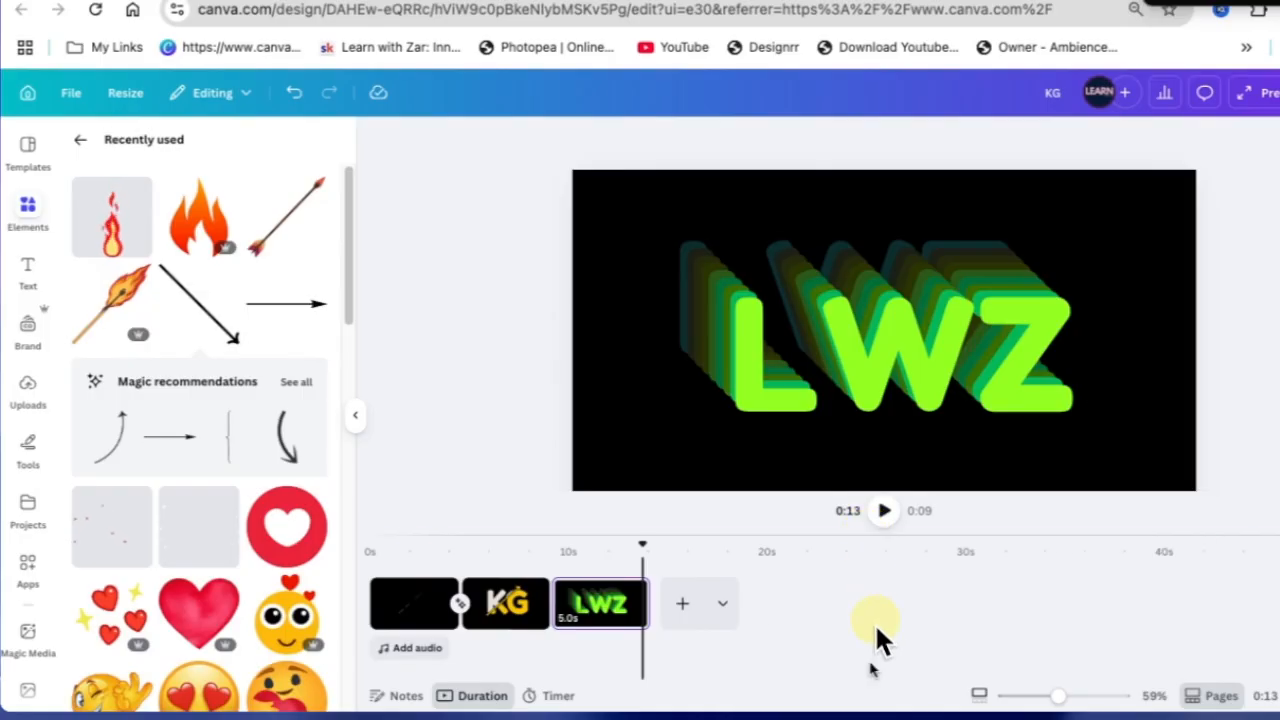
drag(637, 546, 549, 546)
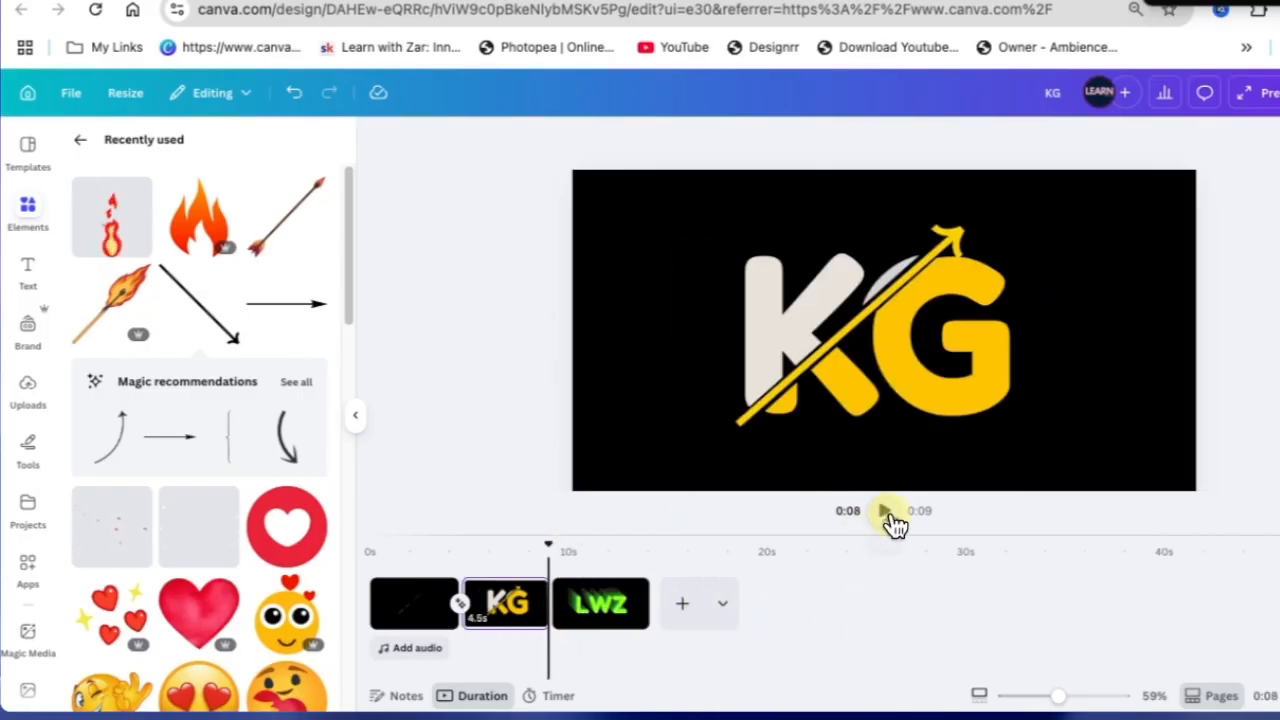
click(887, 513)
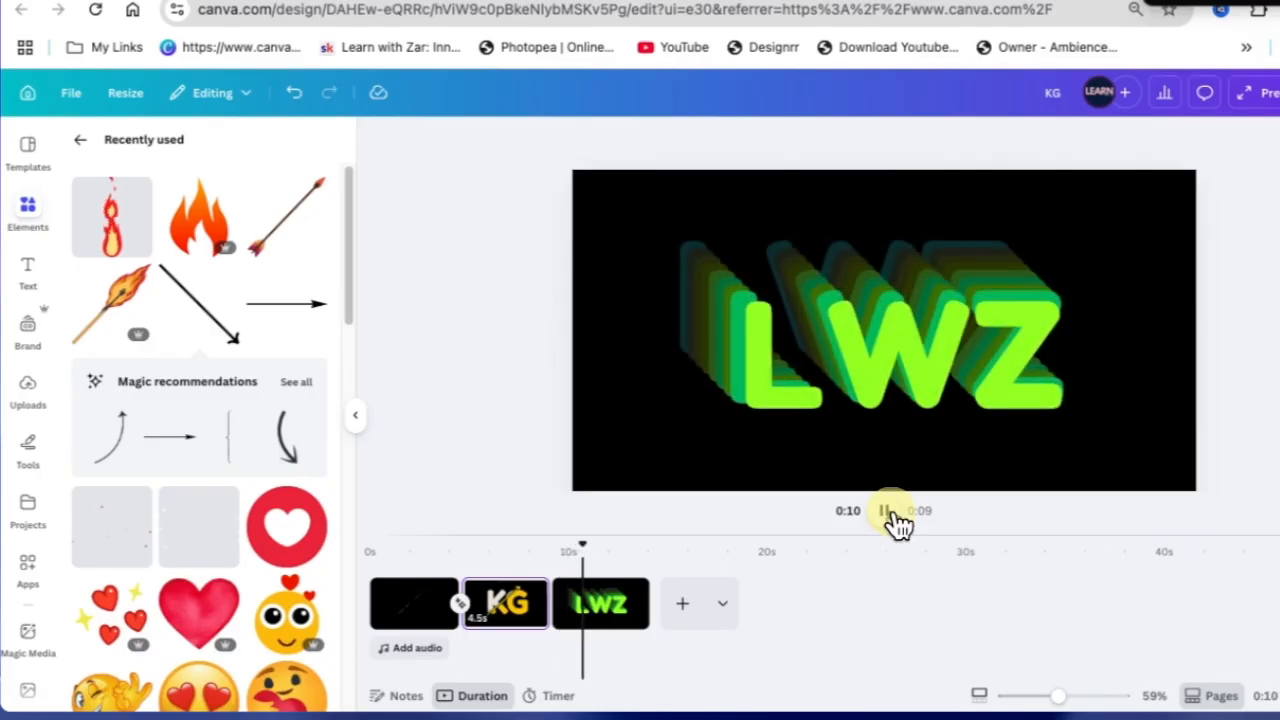
click(886, 512)
Step: Add a new black page after the LWZ page, insert a text box on it and select its placeholder text
click(676, 630)
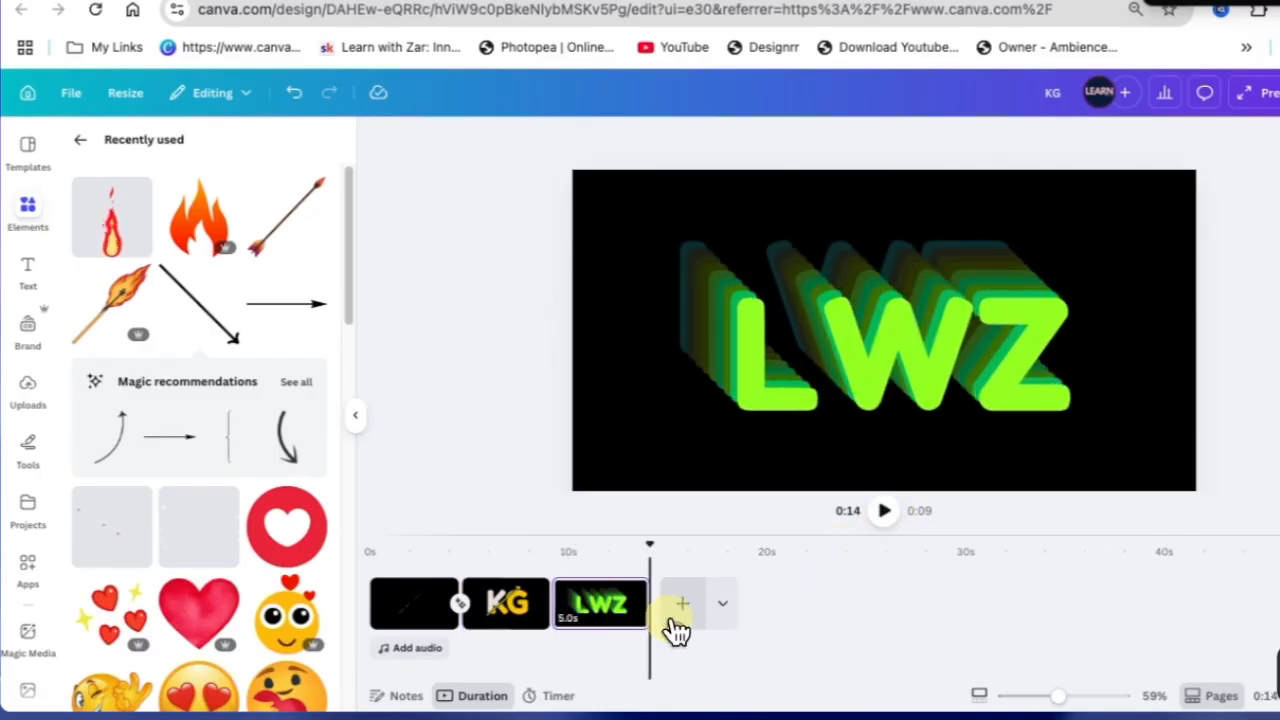
click(676, 628)
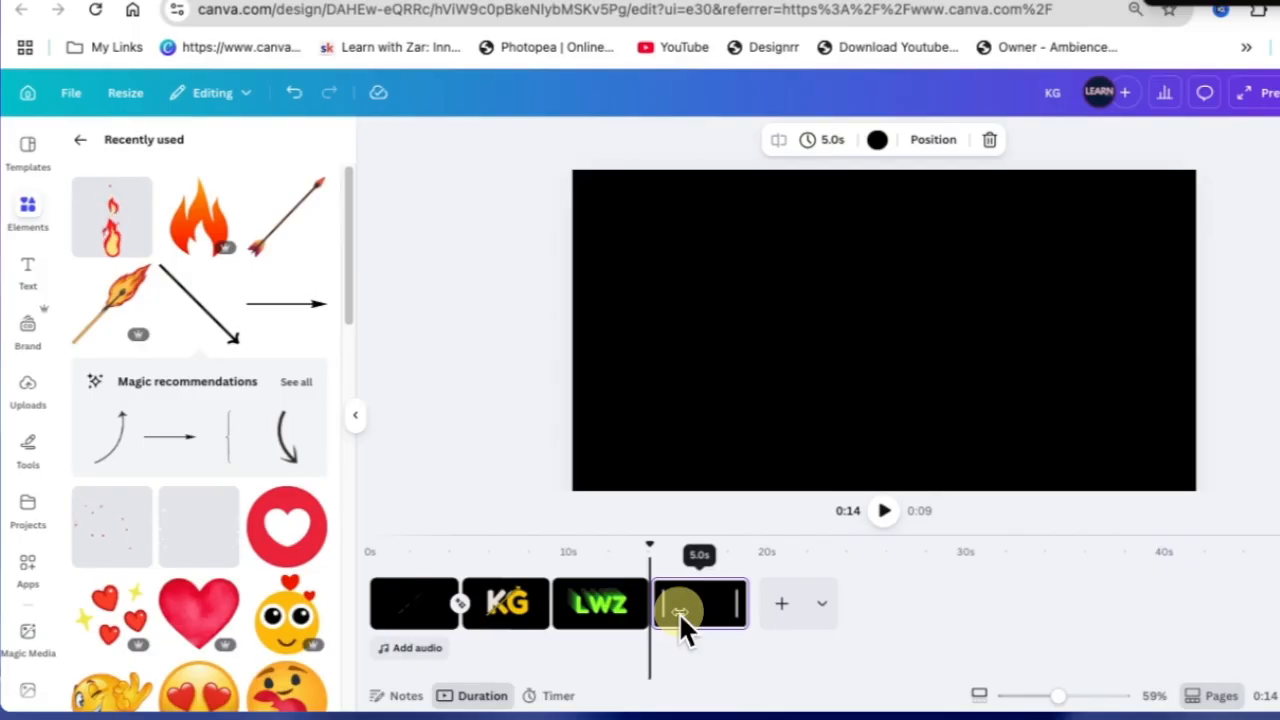
click(828, 420)
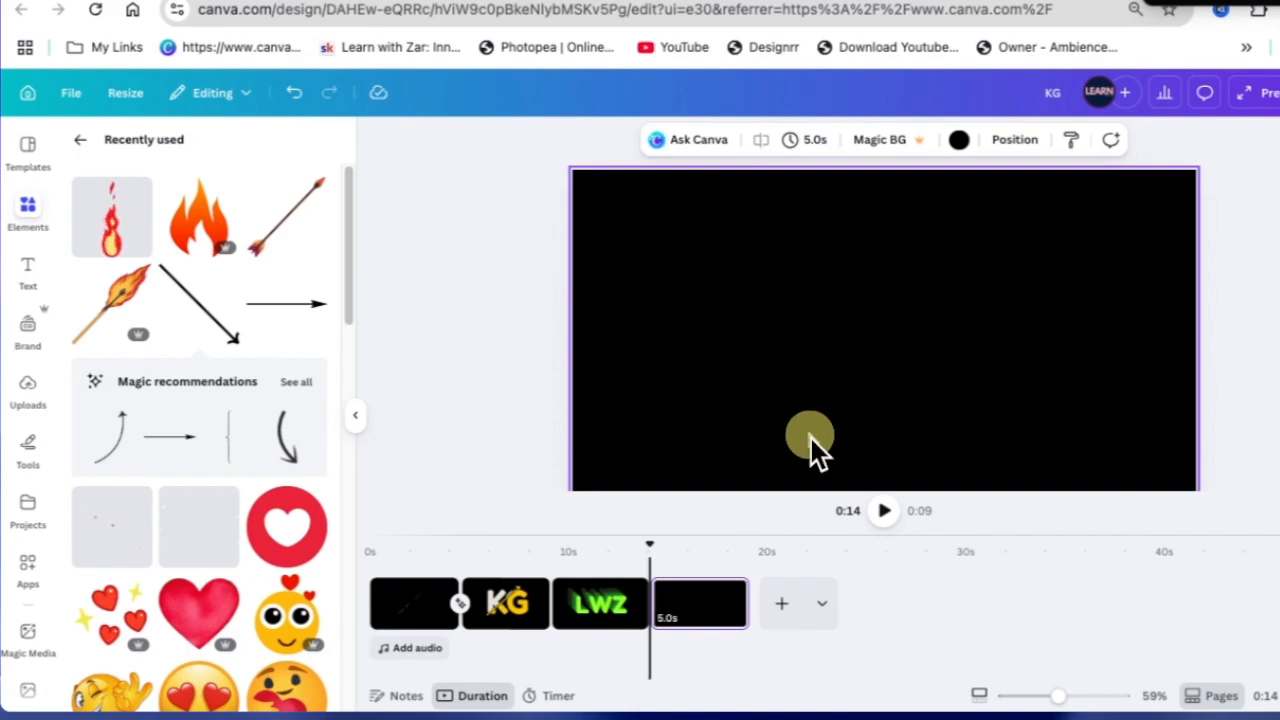
key(t)
drag(855, 340, 676, 332)
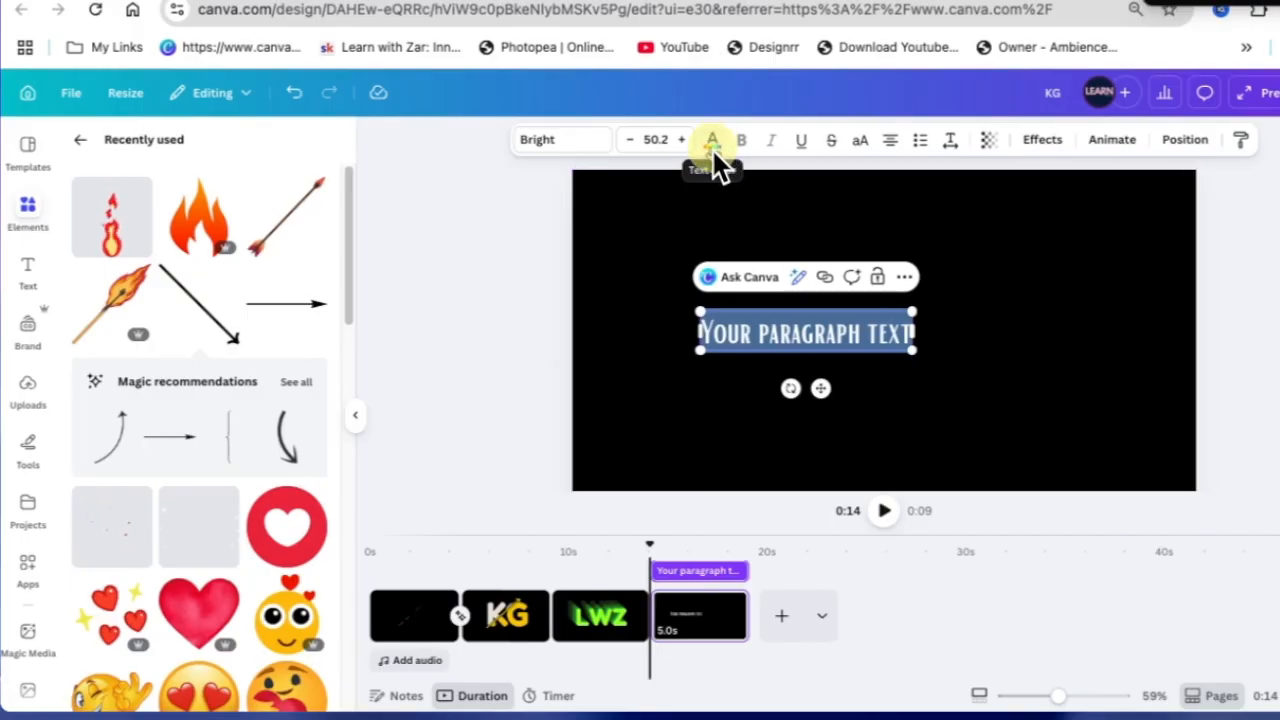
Step: Set the text box's font to Archivo Black and replace the placeholder text with FUKULA
click(554, 140)
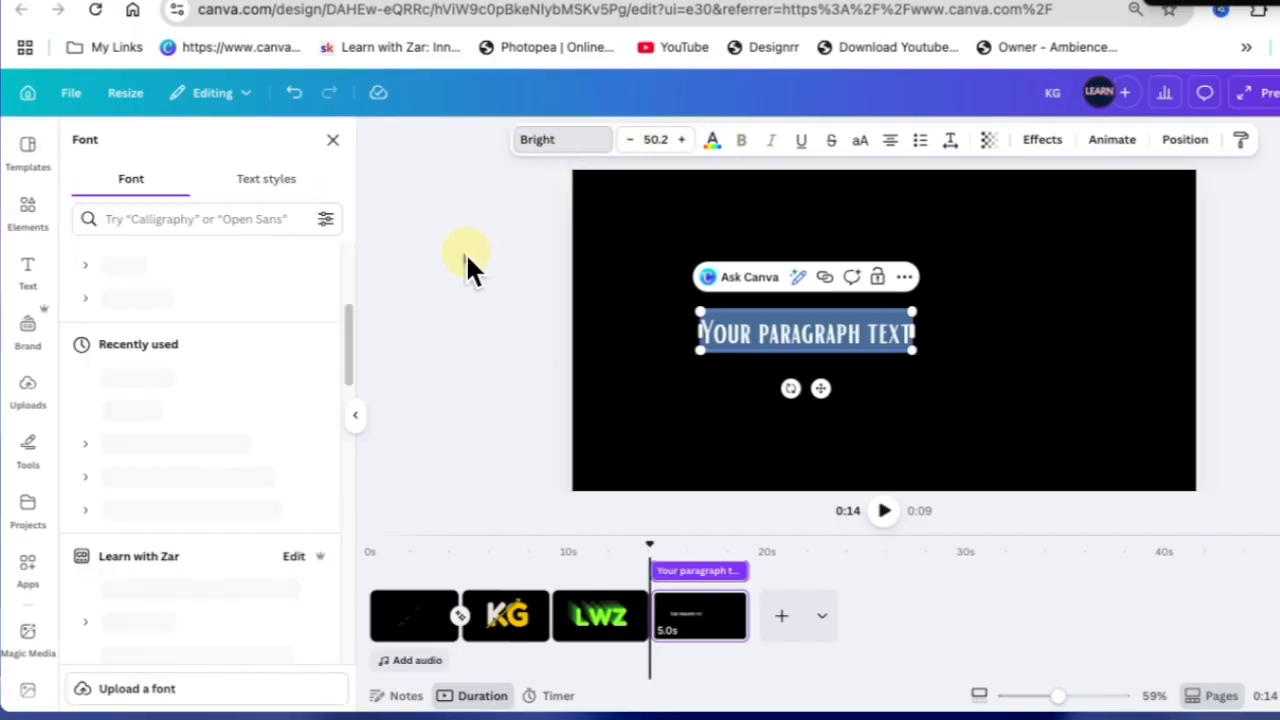
click(160, 378)
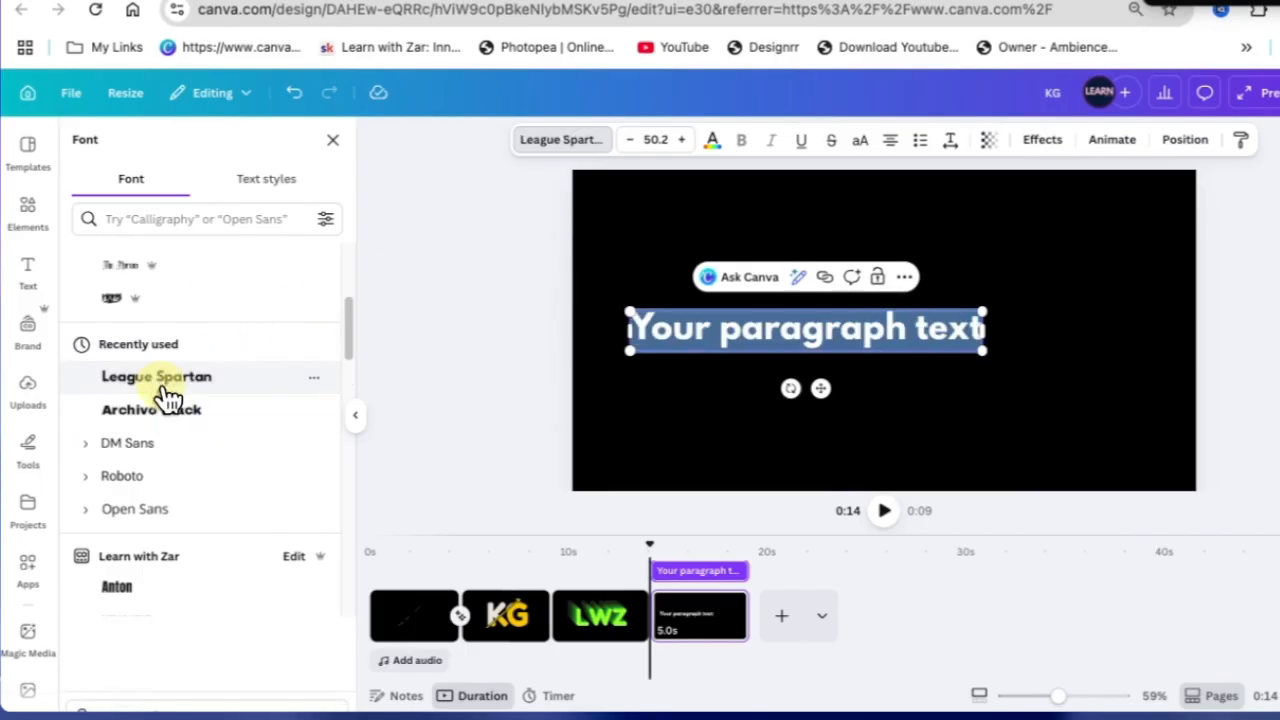
click(168, 412)
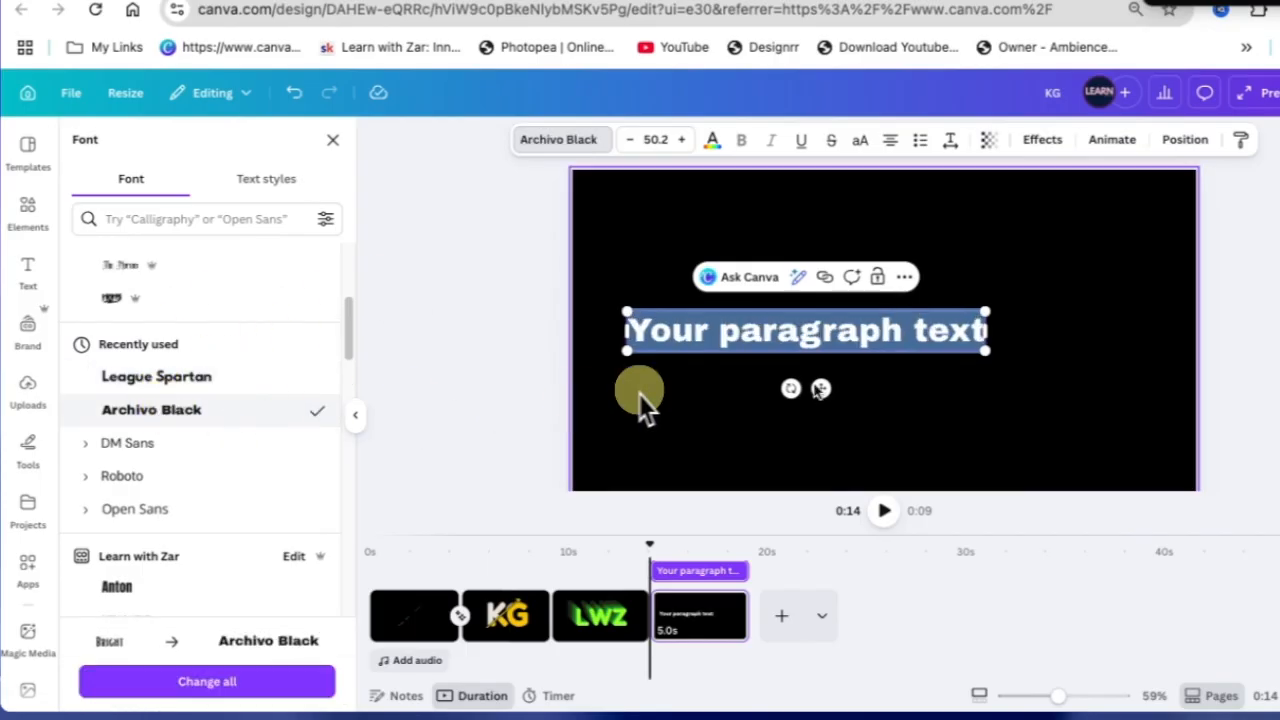
click(886, 353)
text(f)
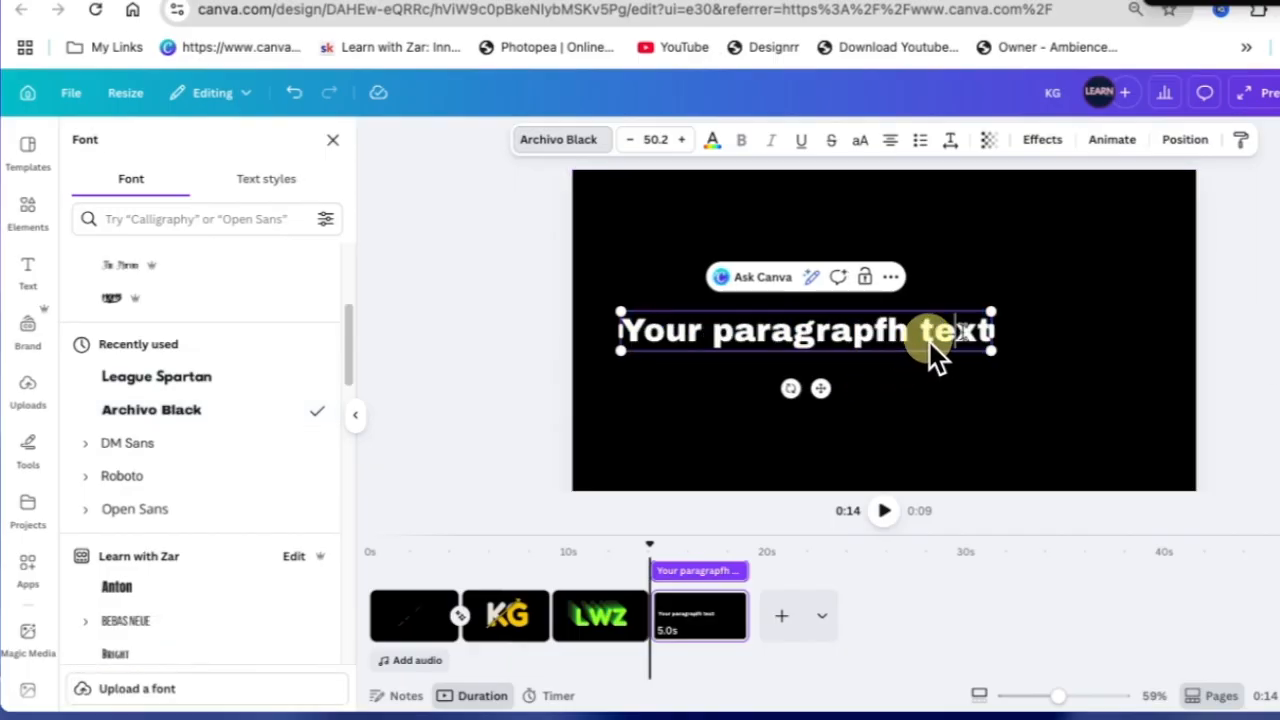
key(ctrl+a)
text(FUKULA)
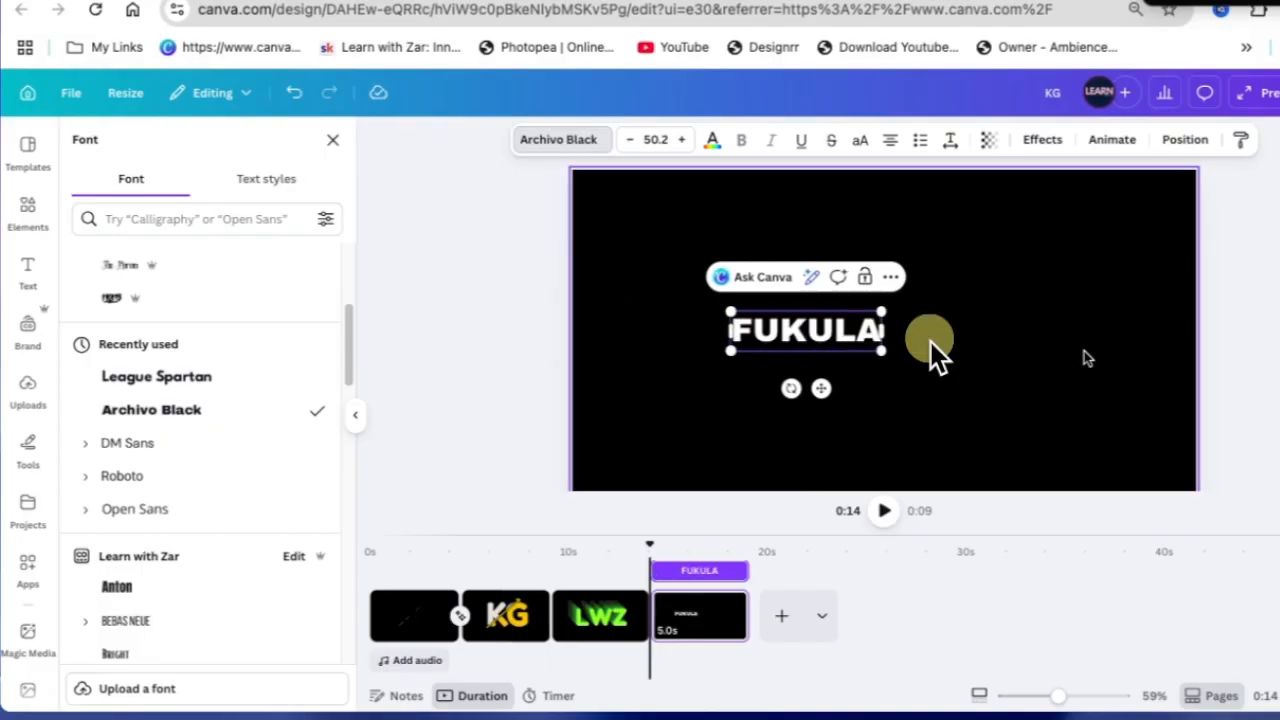
Step: Enlarge the FUKULA text to size 110 and move it to the page's center
drag(882, 353, 1060, 432)
click(1083, 452)
drag(907, 343, 895, 322)
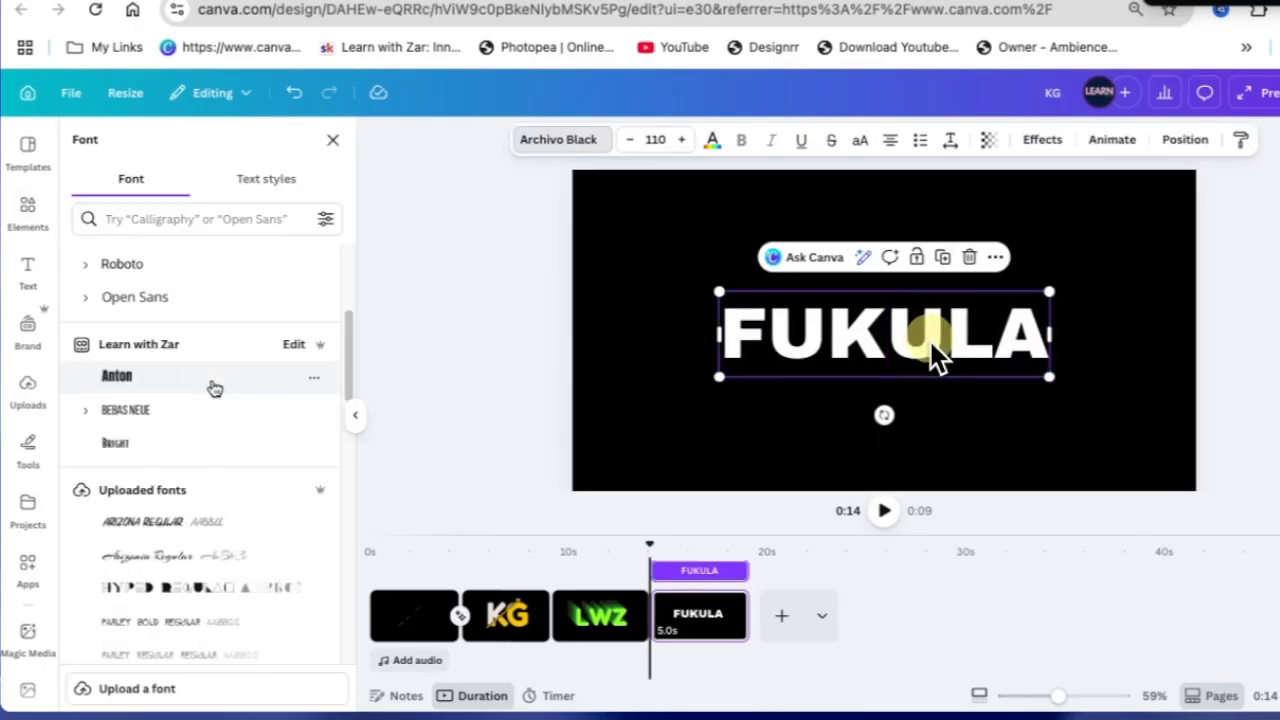
Step: Change the FUKULA font to Water Galon, enlarge the text to size 130 and reposition it near the page's center
scroll(214, 420, down, 2)
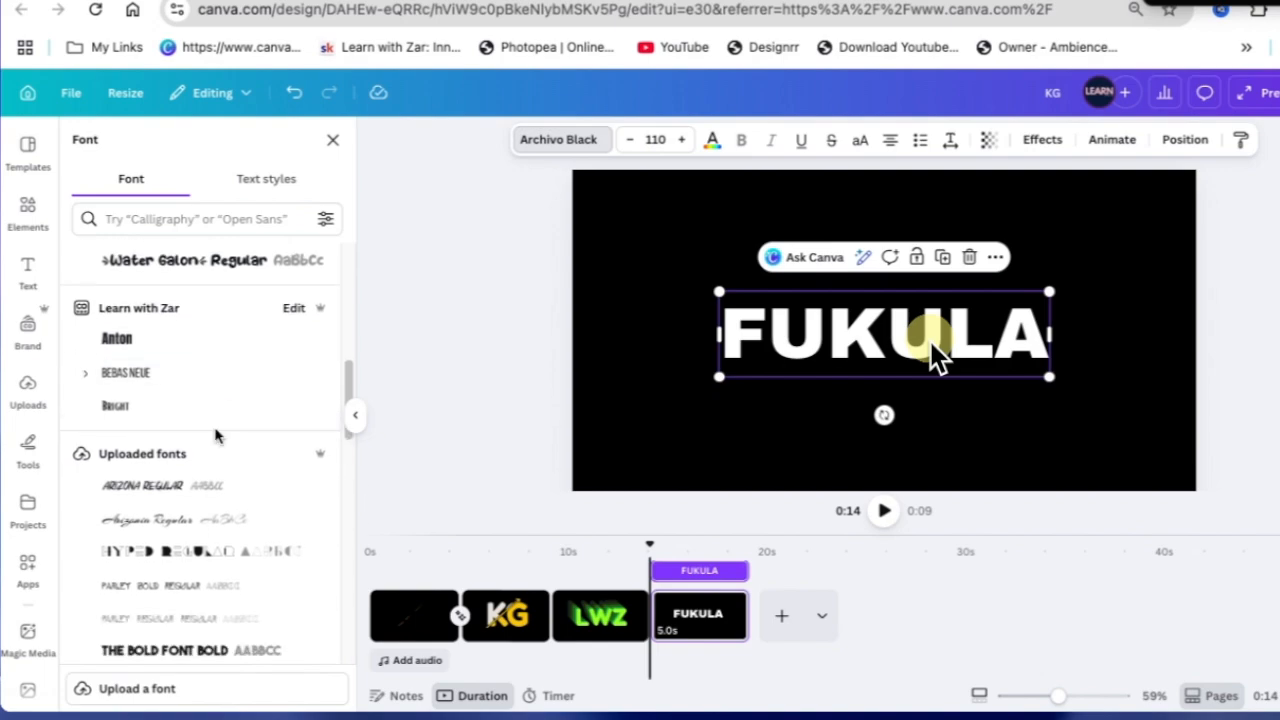
scroll(214, 434, up, 3)
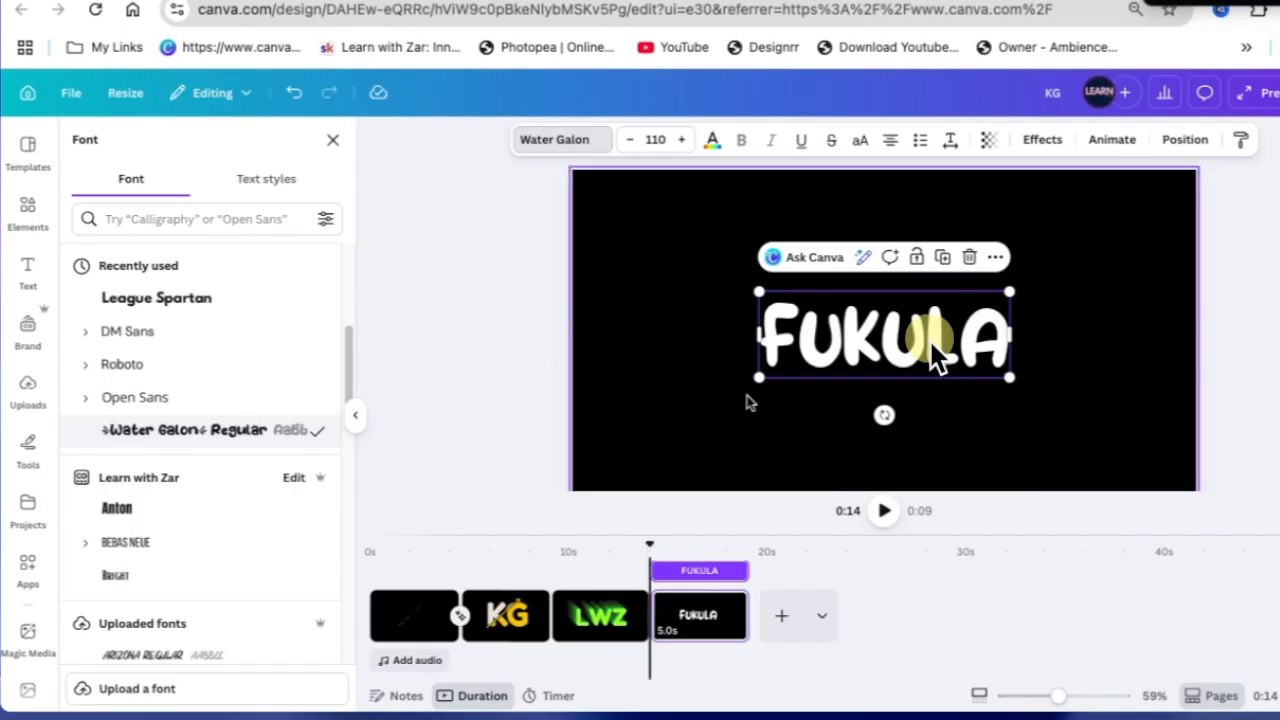
drag(760, 380, 712, 393)
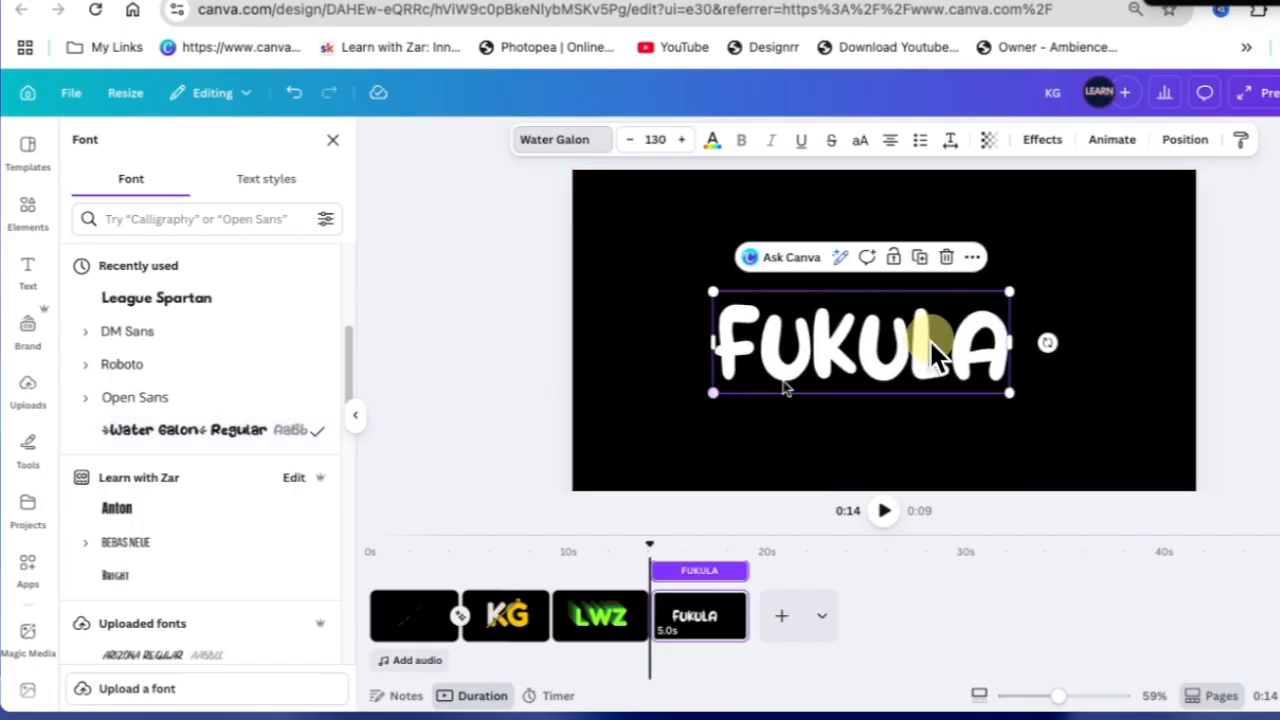
drag(853, 373, 862, 337)
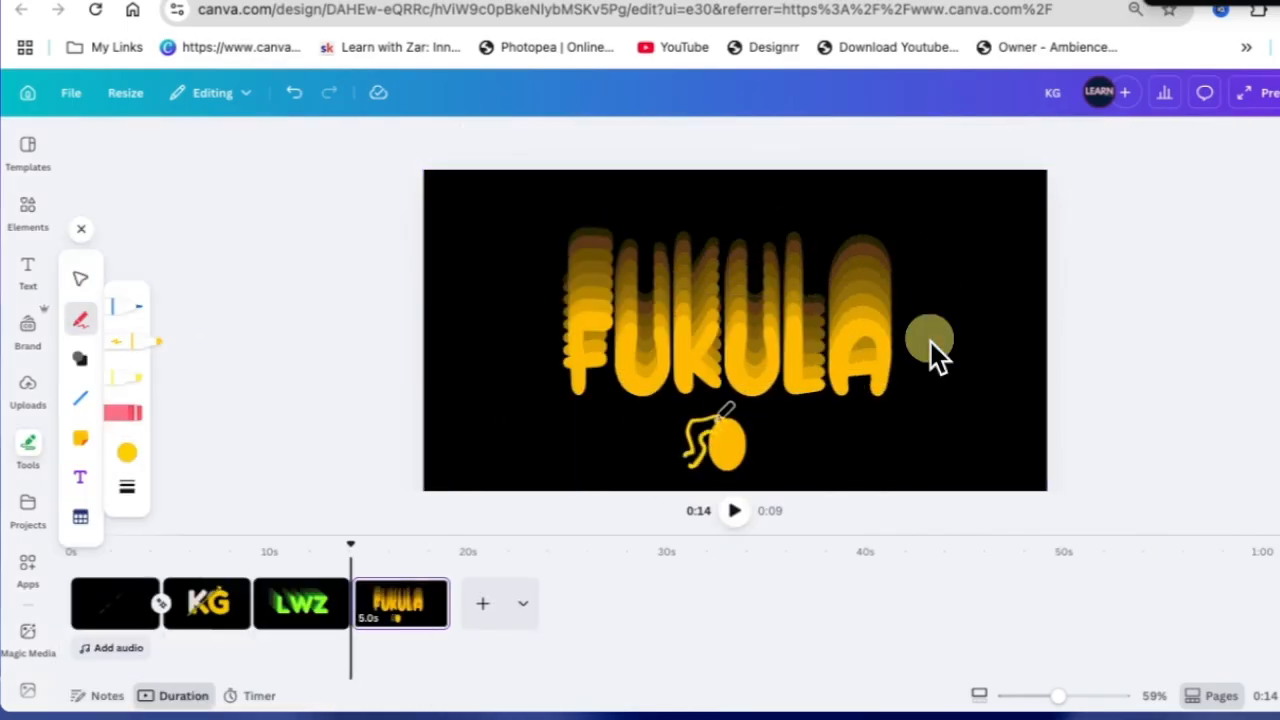
Step: Draw the remaining legs of the yellow spider beneath the FUKULA lettering freehand, undo a stray stroke, and leave drawing mode
mouse_move(738, 450)
mouse_down()
mouse_move(768, 415)
mouse_move(688, 456)
mouse_move(776, 458)
mouse_up()
click(294, 92)
click(81, 229)
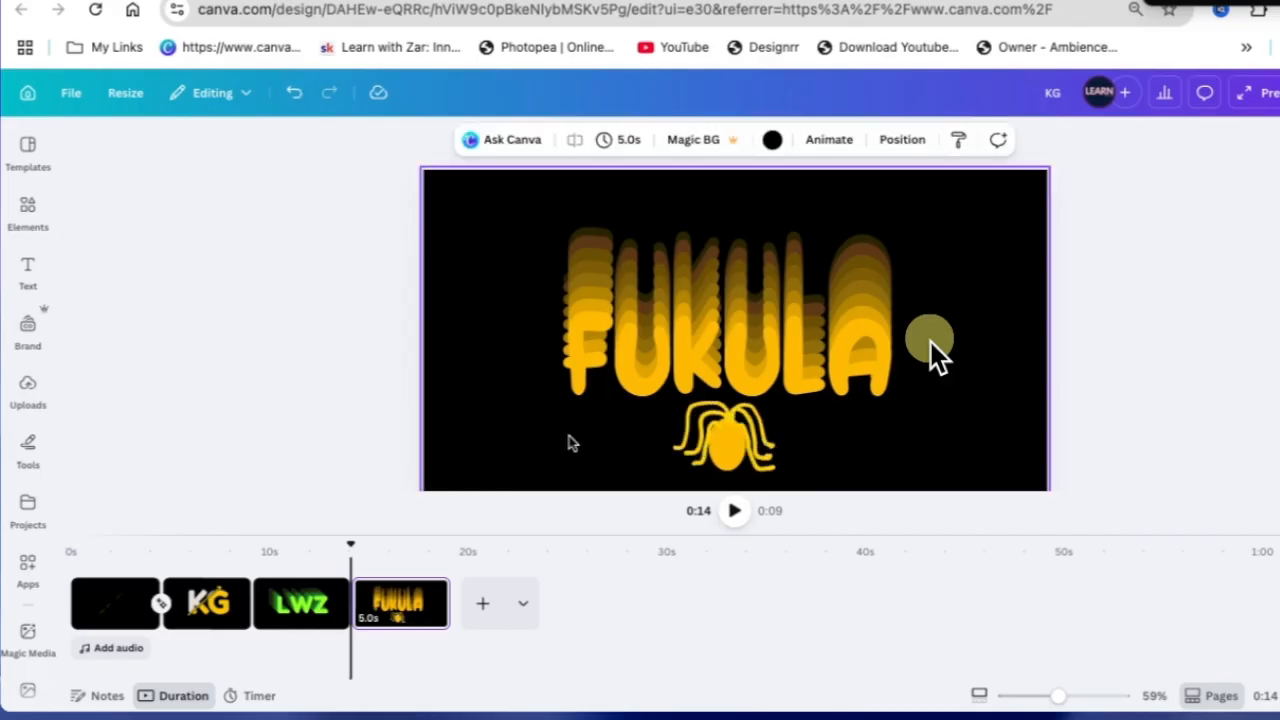
Step: Group all the drawn spider strokes into one element
drag(640, 480, 800, 410)
click(658, 365)
click(486, 454)
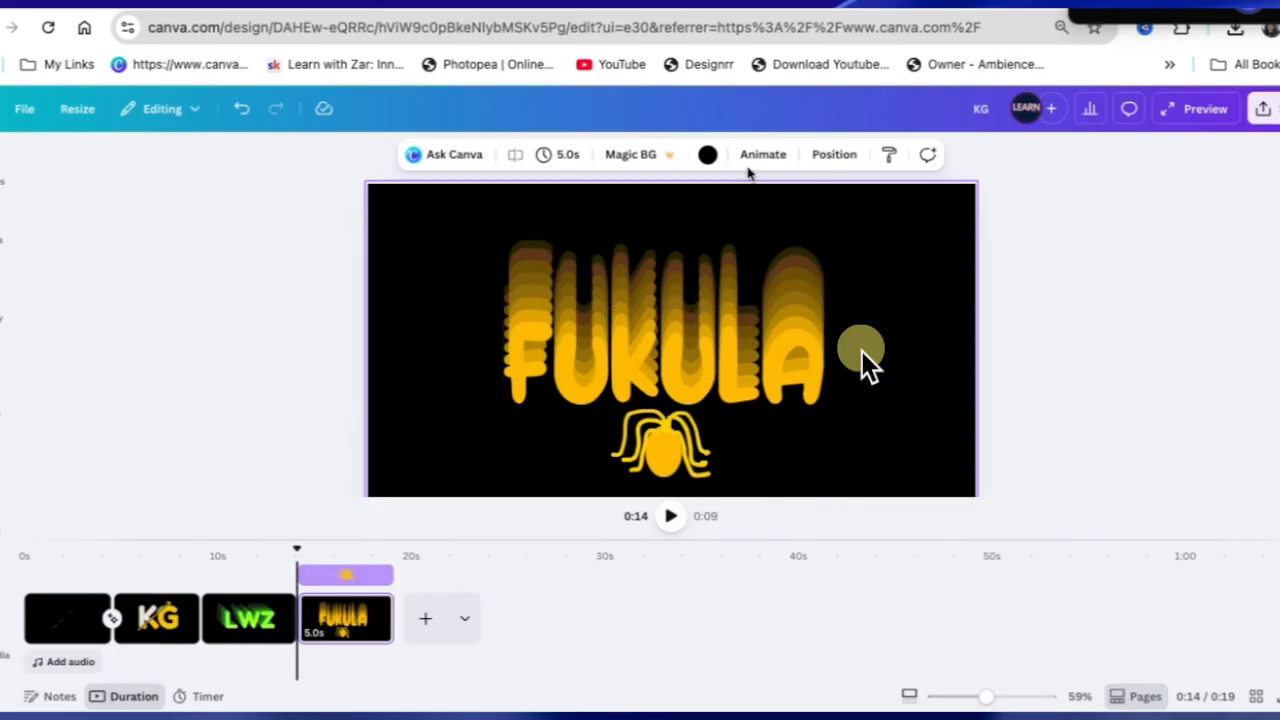
Step: Try the Corporate page animation on the FUKULA page, and replace it with the Party animation on enter
click(763, 154)
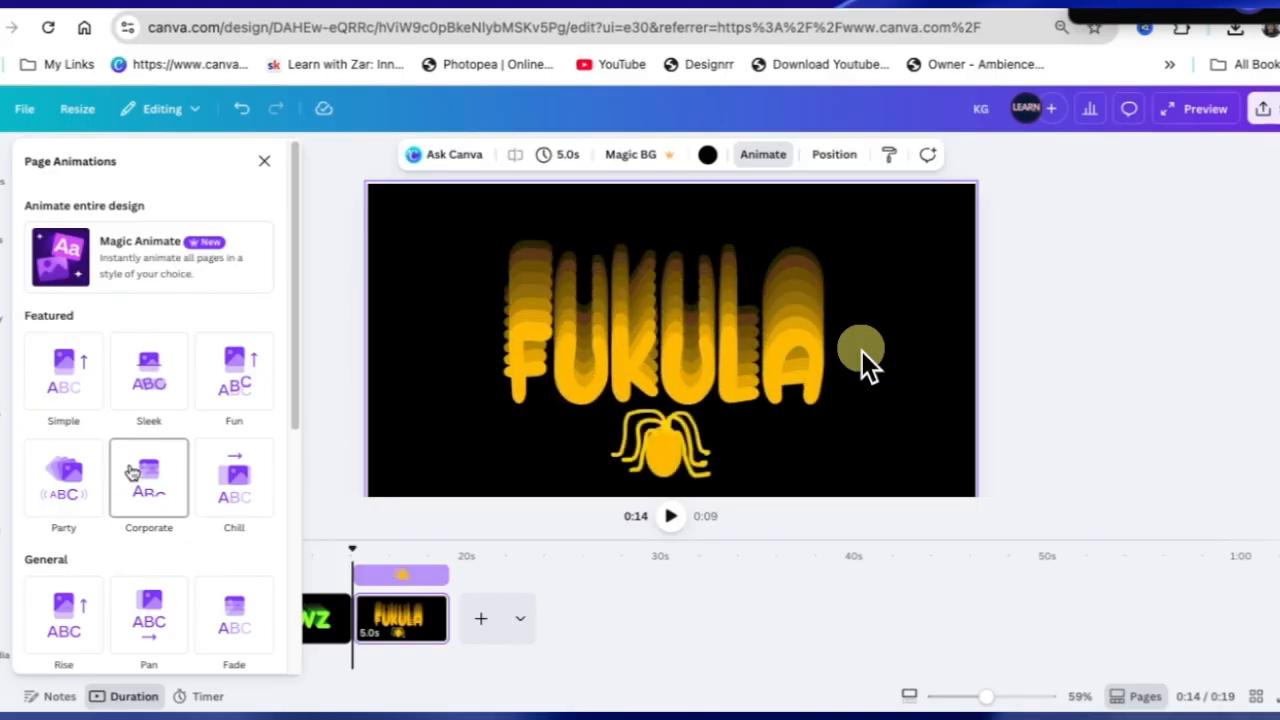
click(131, 472)
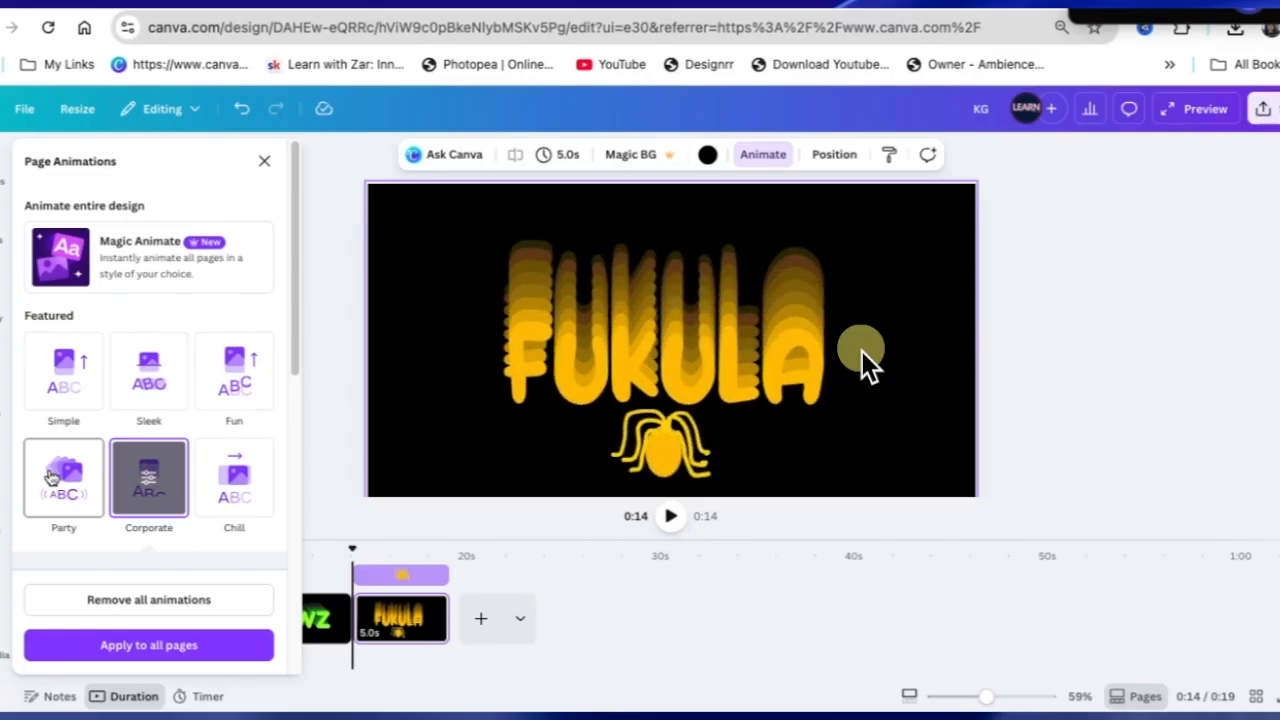
drag(294, 302, 293, 390)
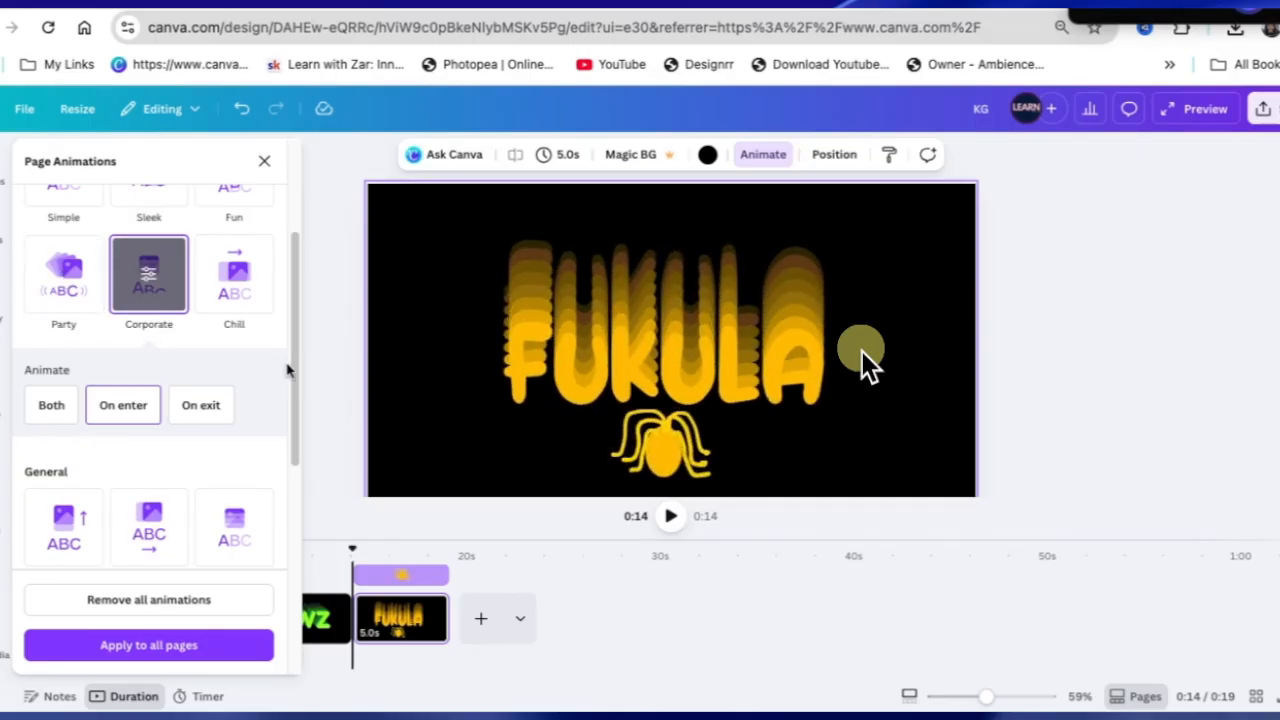
scroll(284, 400, down, 3)
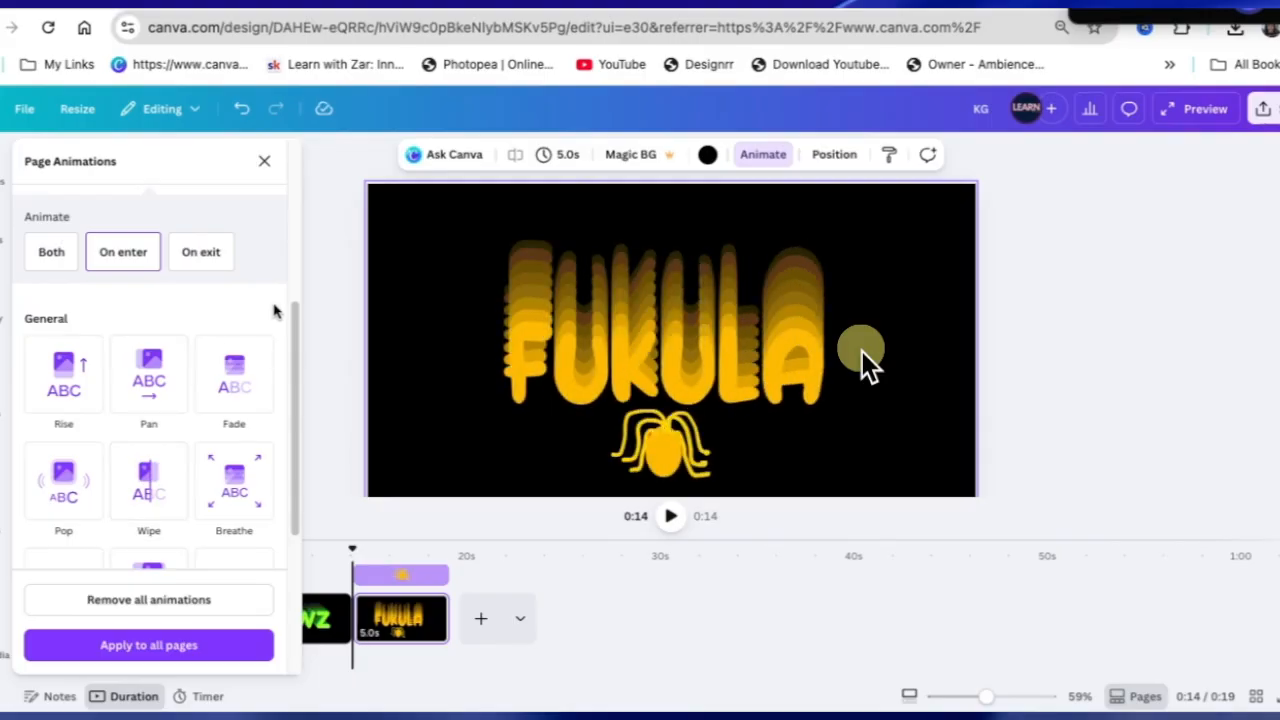
drag(295, 335, 295, 198)
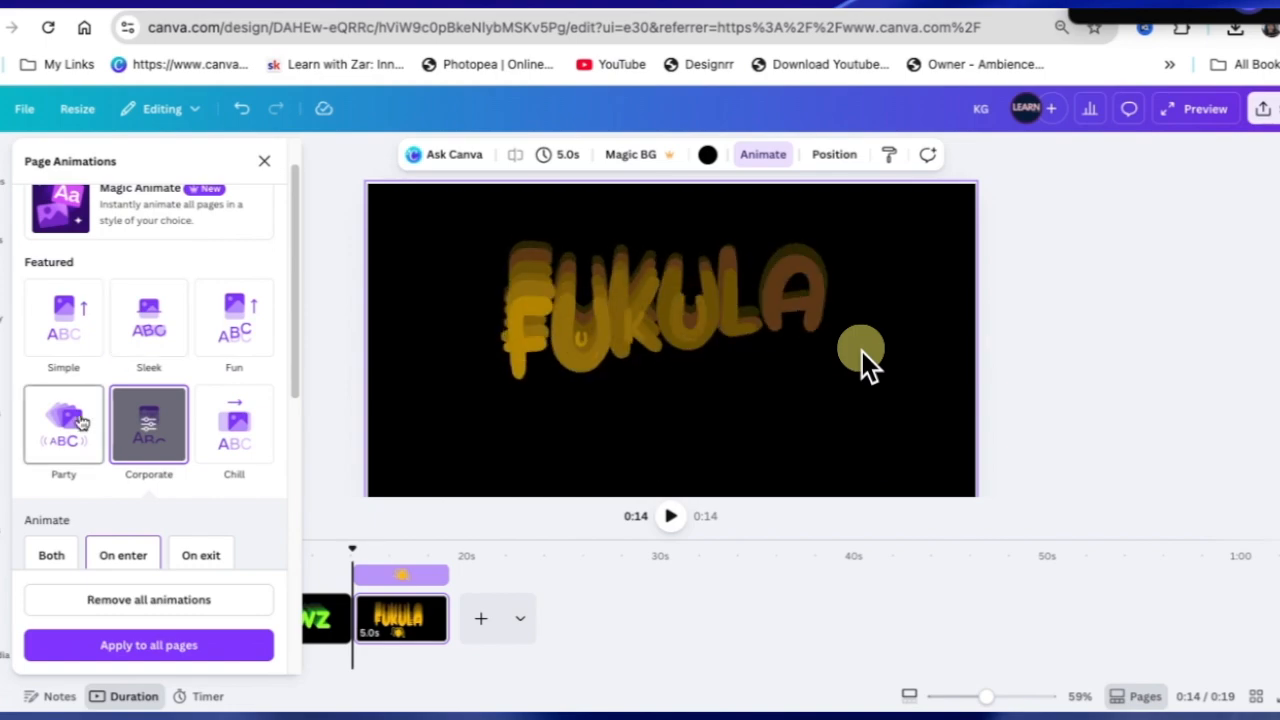
click(82, 422)
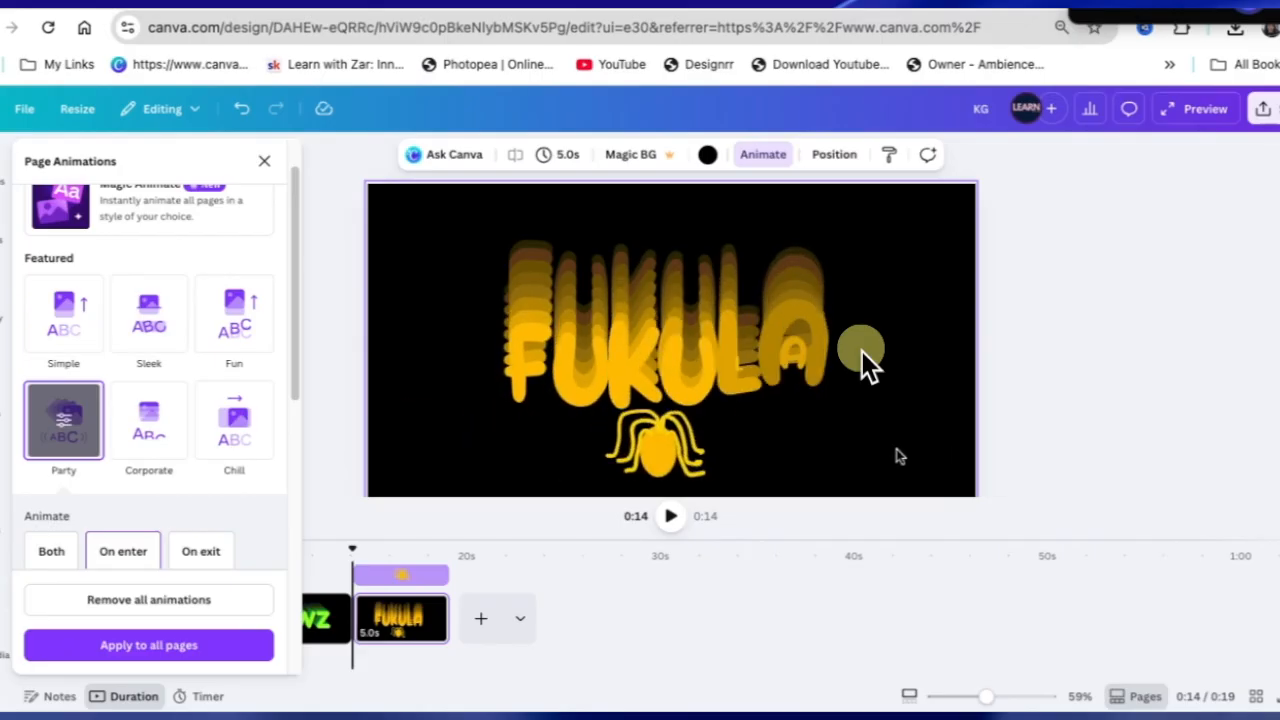
Step: Select all the FUKULA text layers together with the spider, center them horizontally on the page, and deselect them
drag(432, 220, 797, 470)
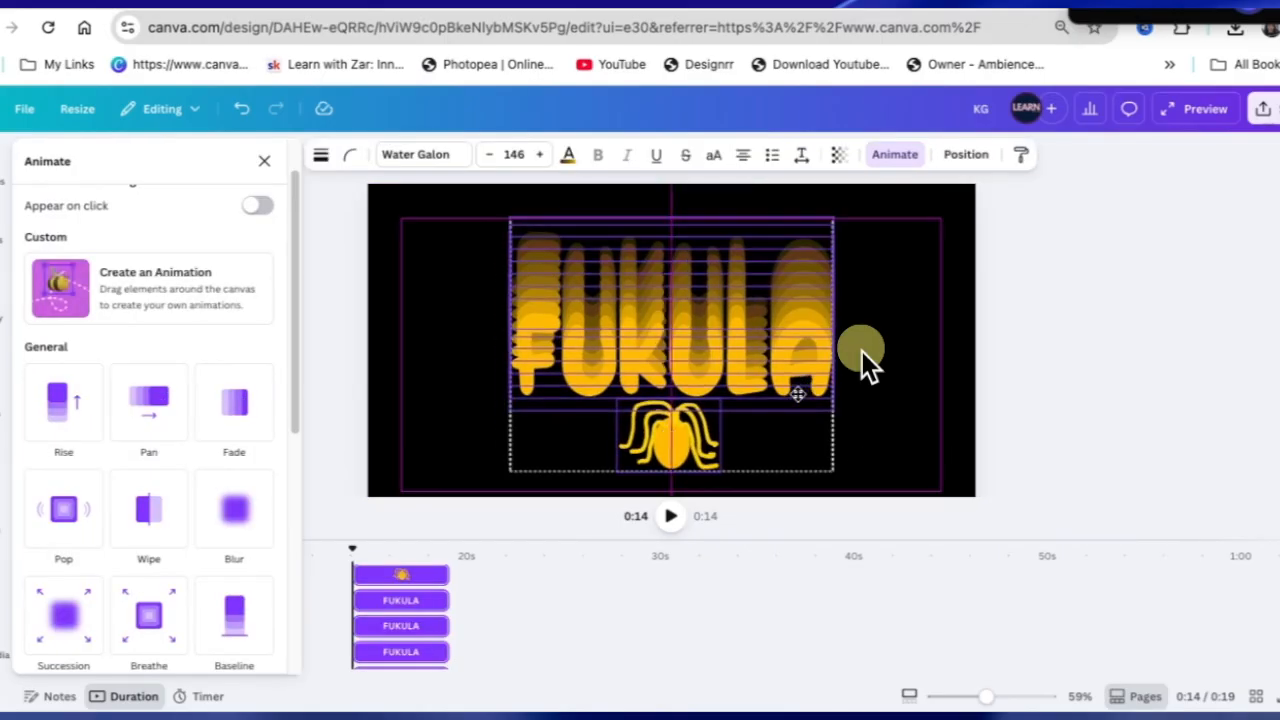
click(905, 460)
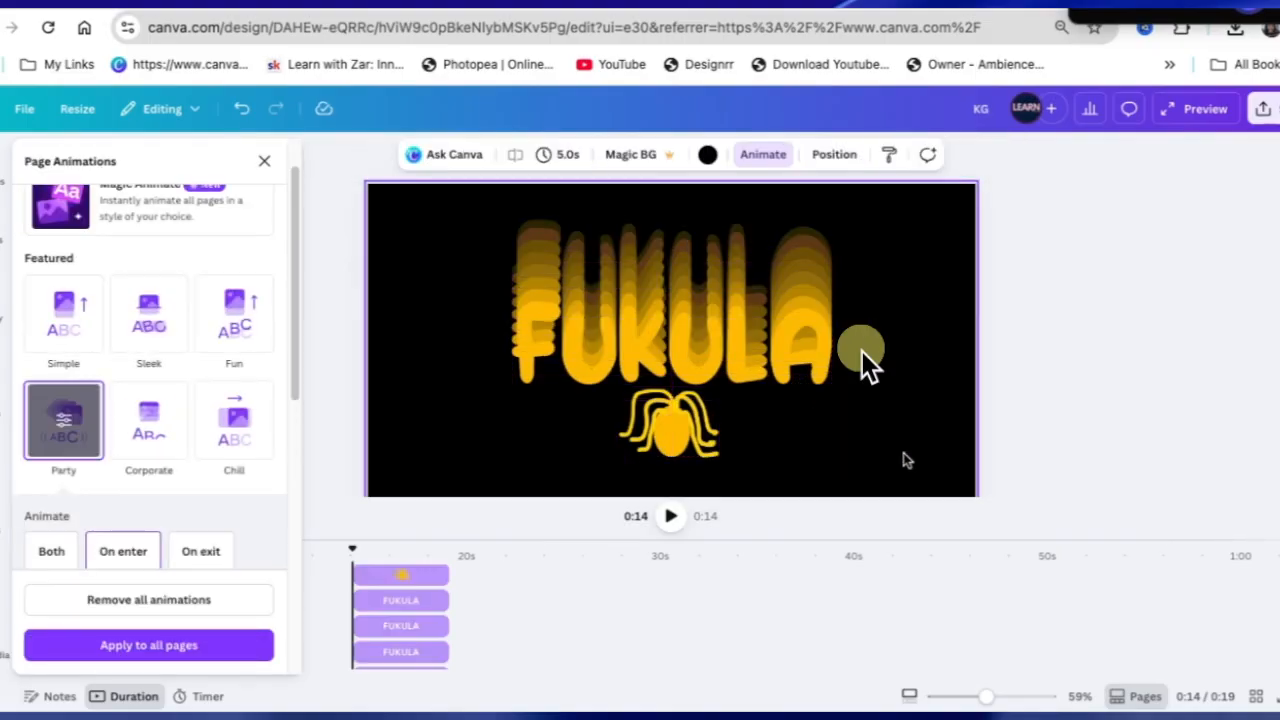